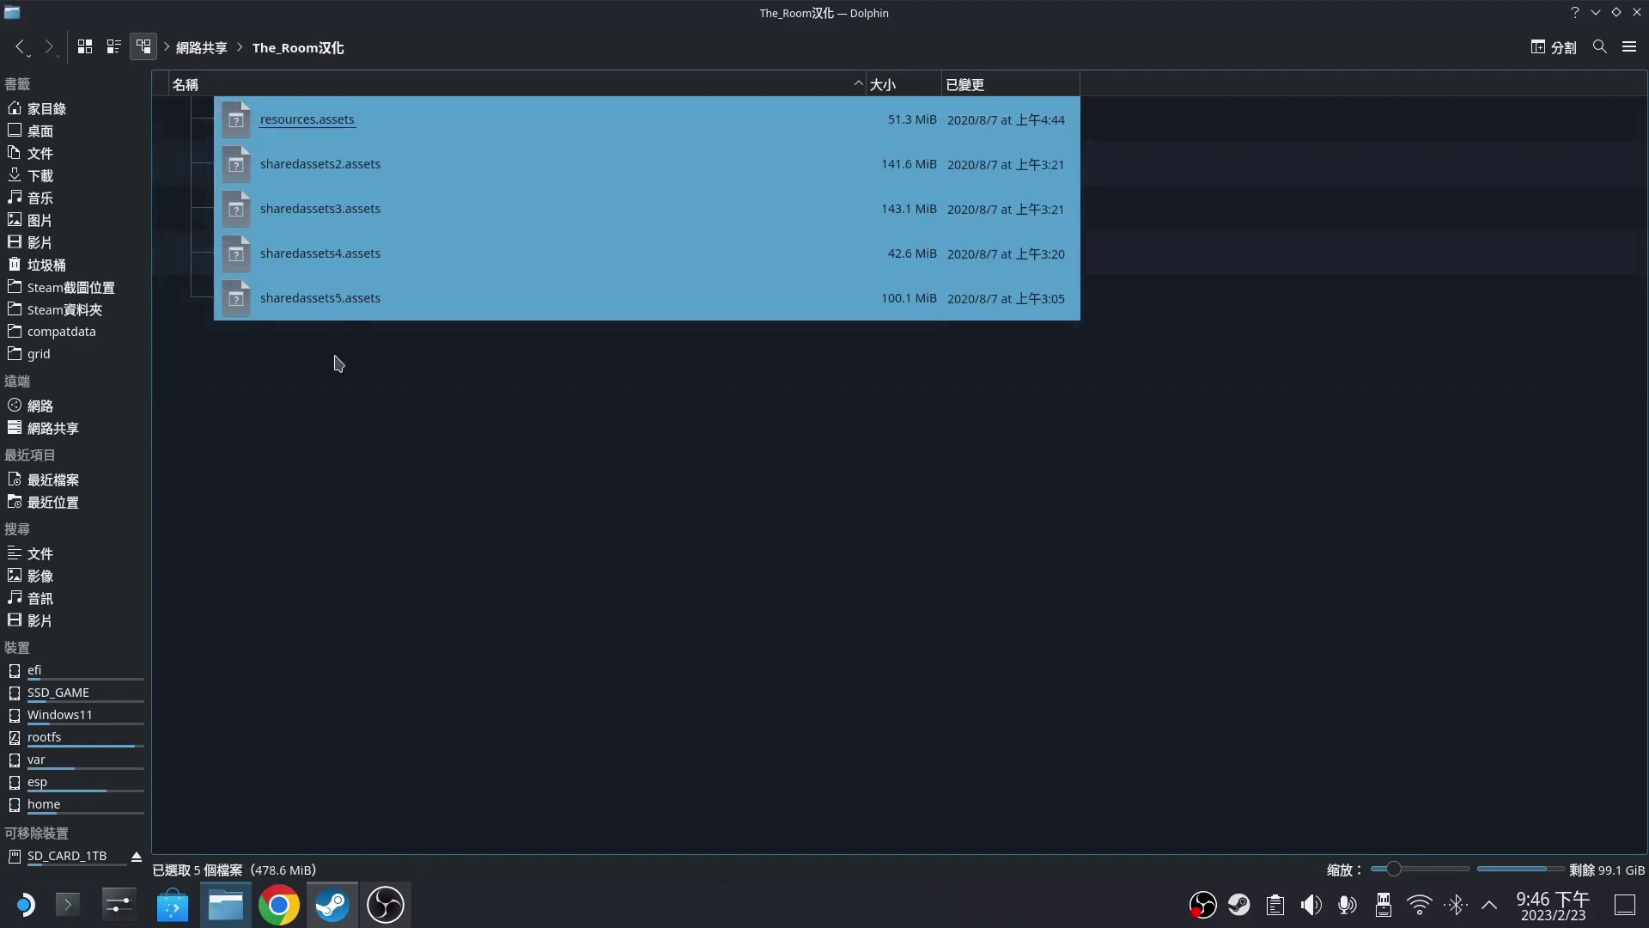
Copy the five selected .assets files and open SSD_GAME/SteamLibrary/steamapps/common/TheRoom/TheRoom_Data
right_click(349, 278)
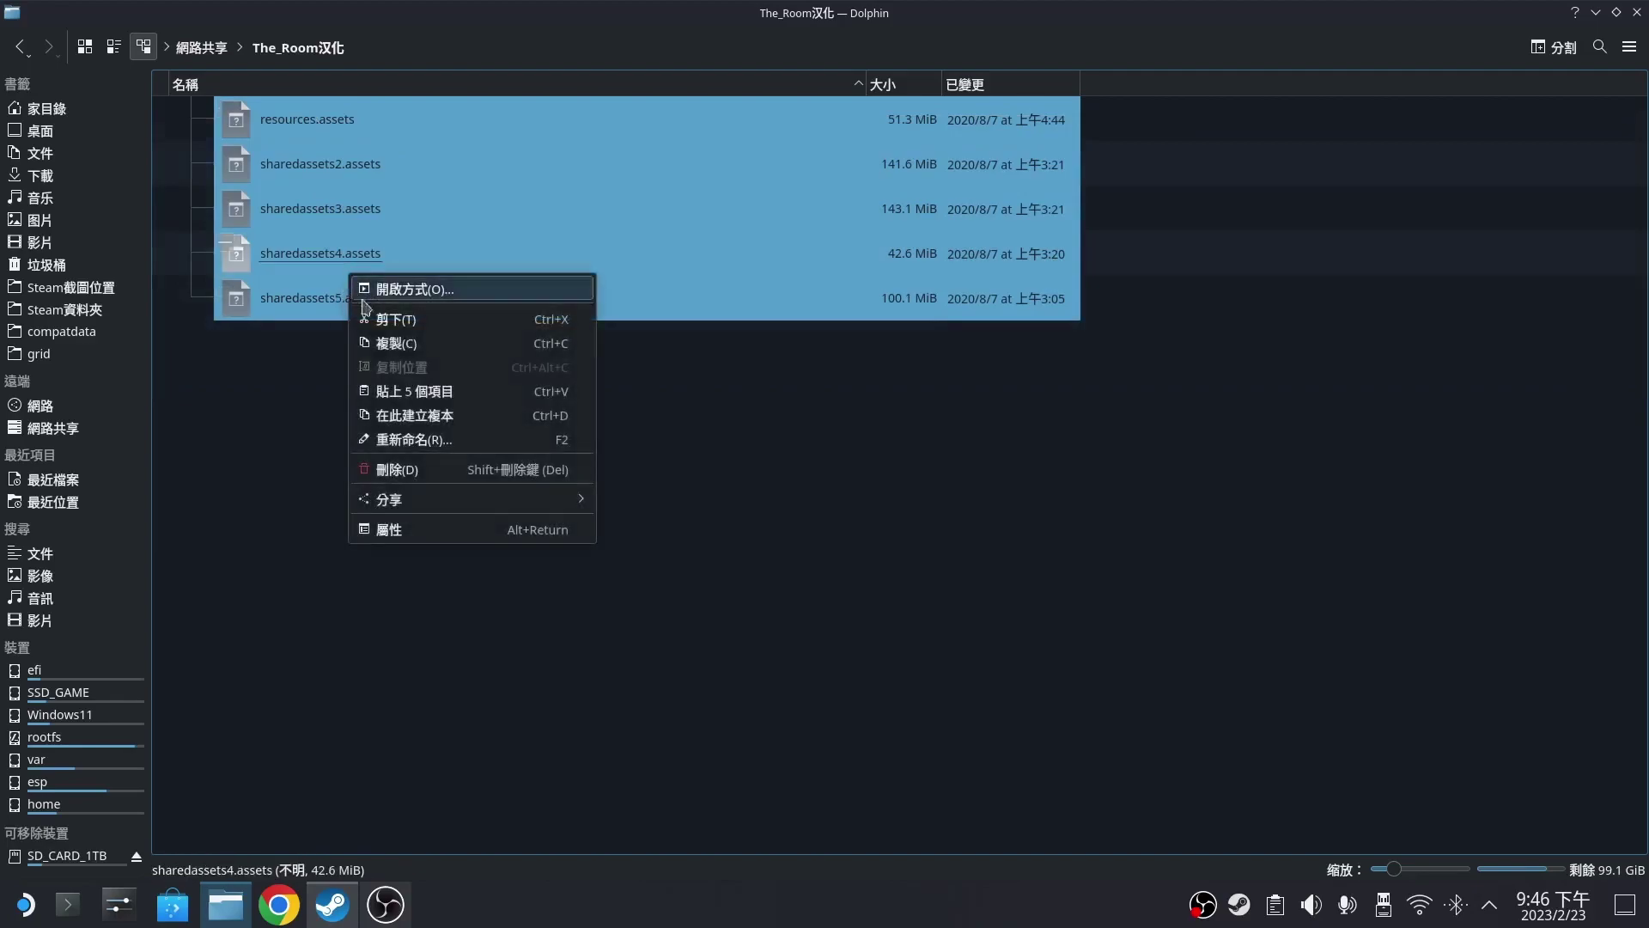
left_click(386, 342)
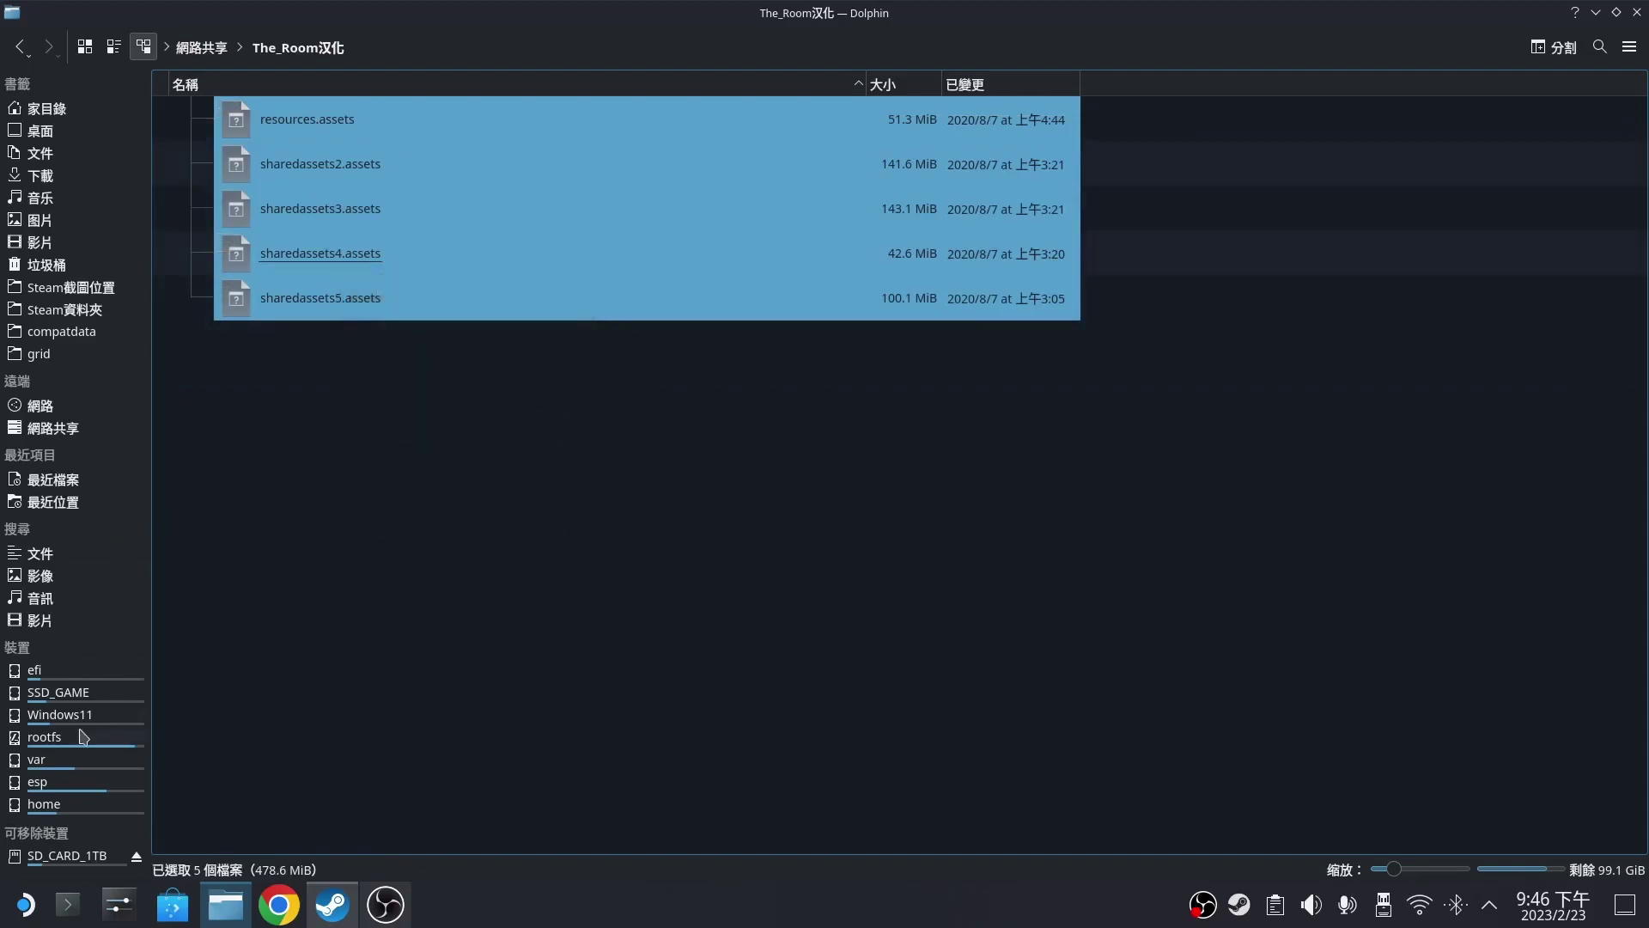
left_click(90, 697)
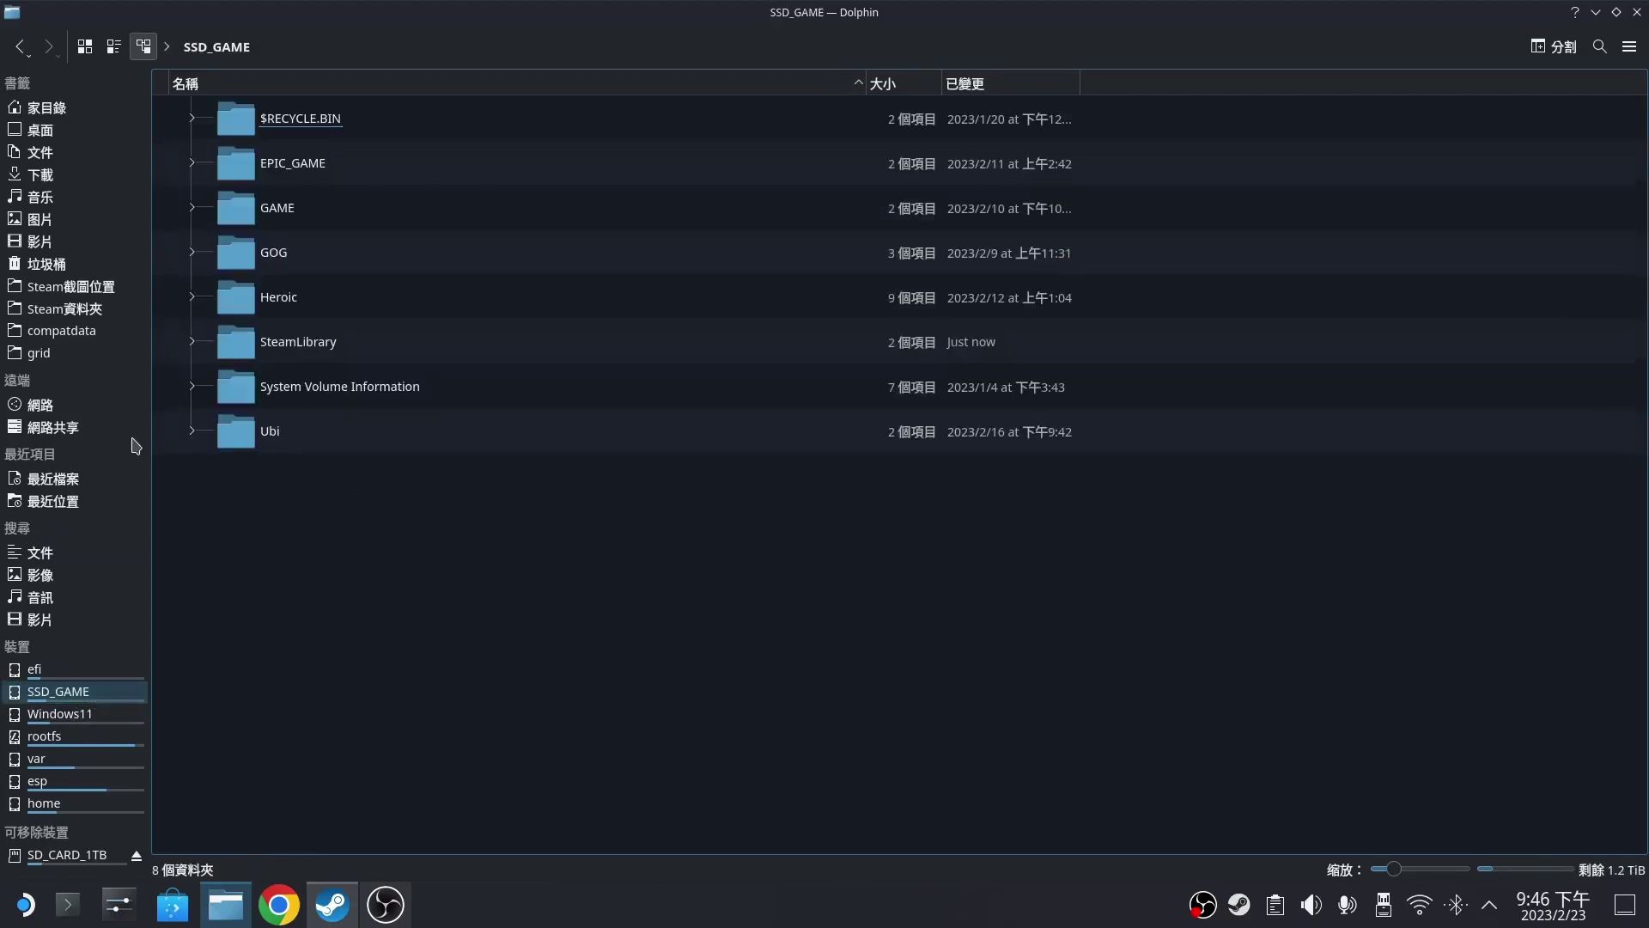
left_click(332, 353)
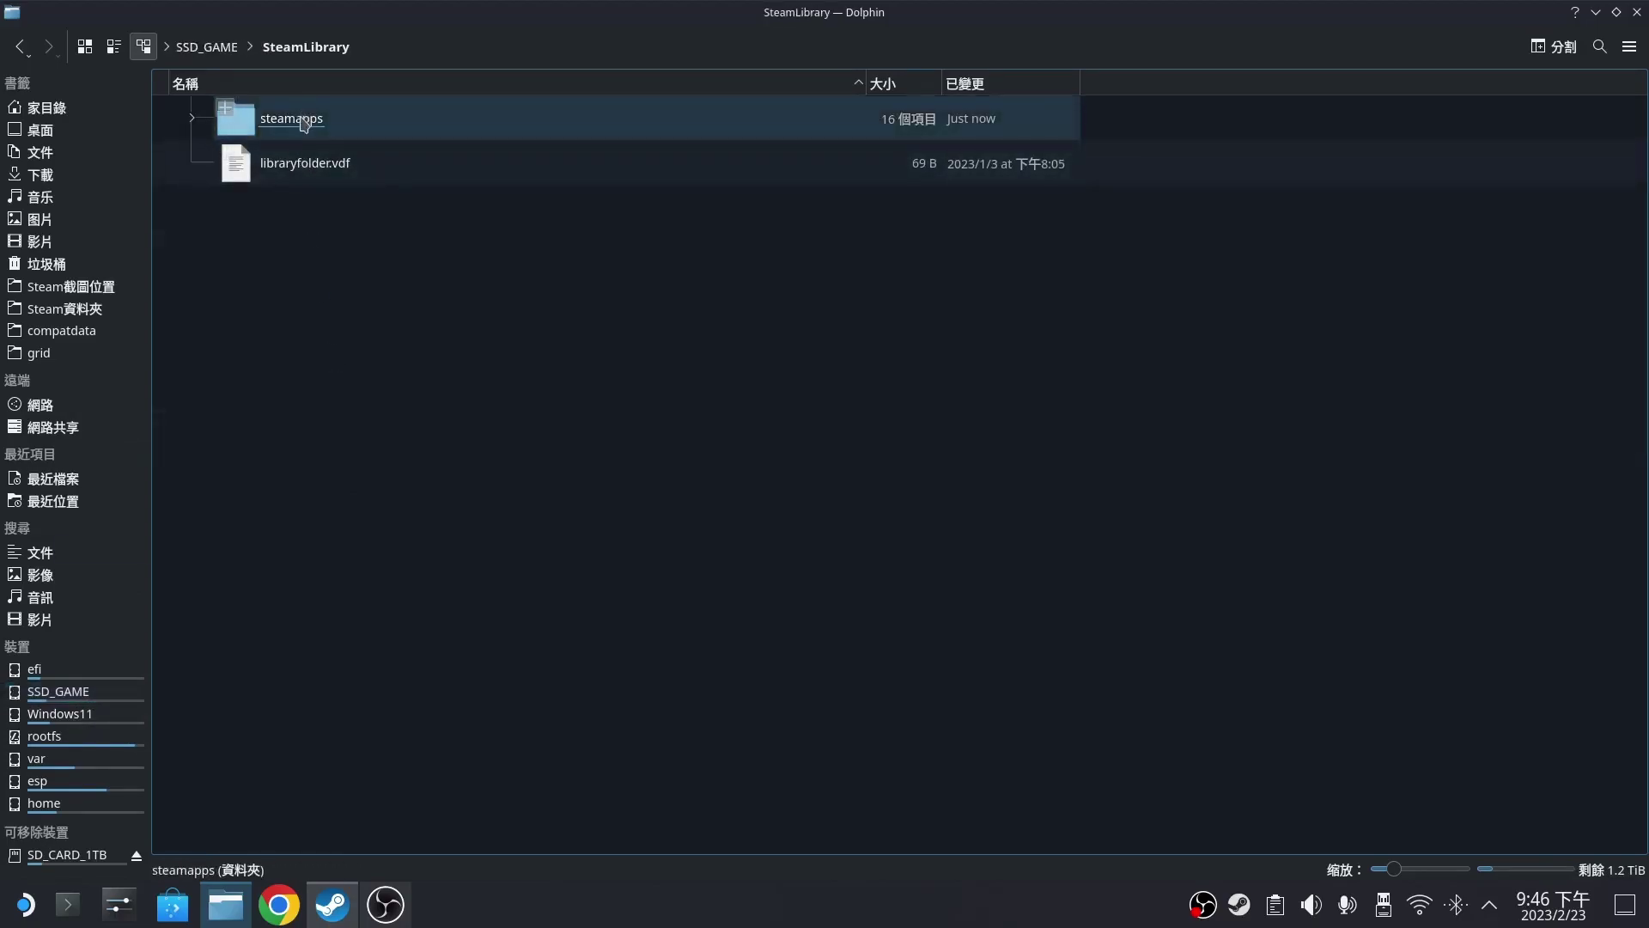
left_click(327, 120)
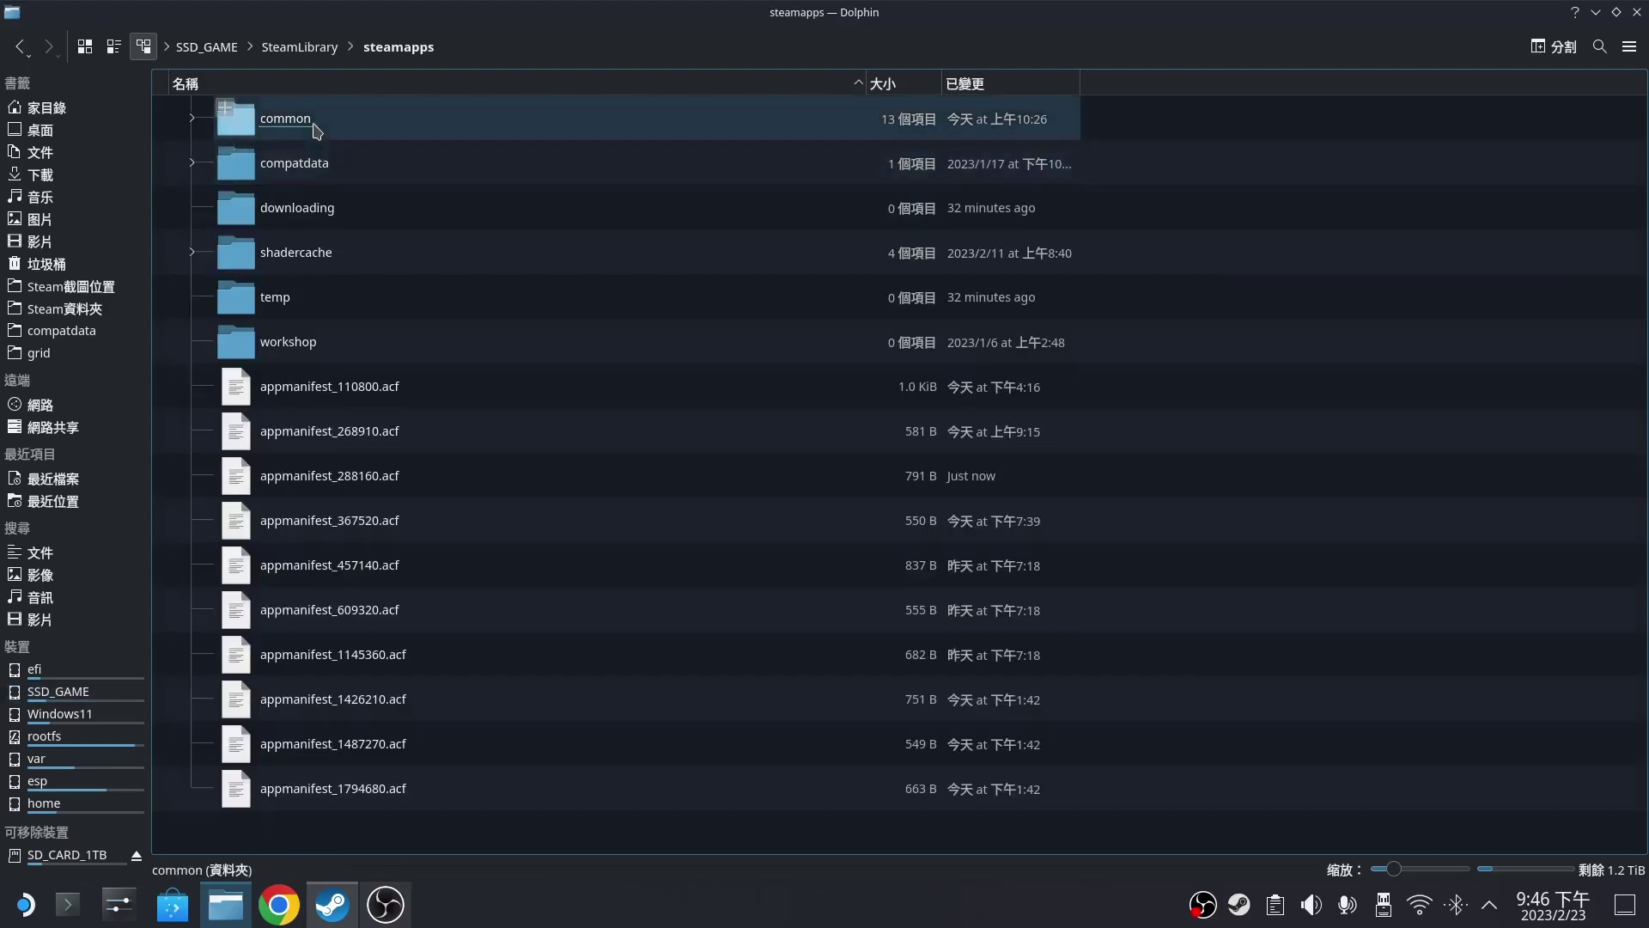
left_click(314, 129)
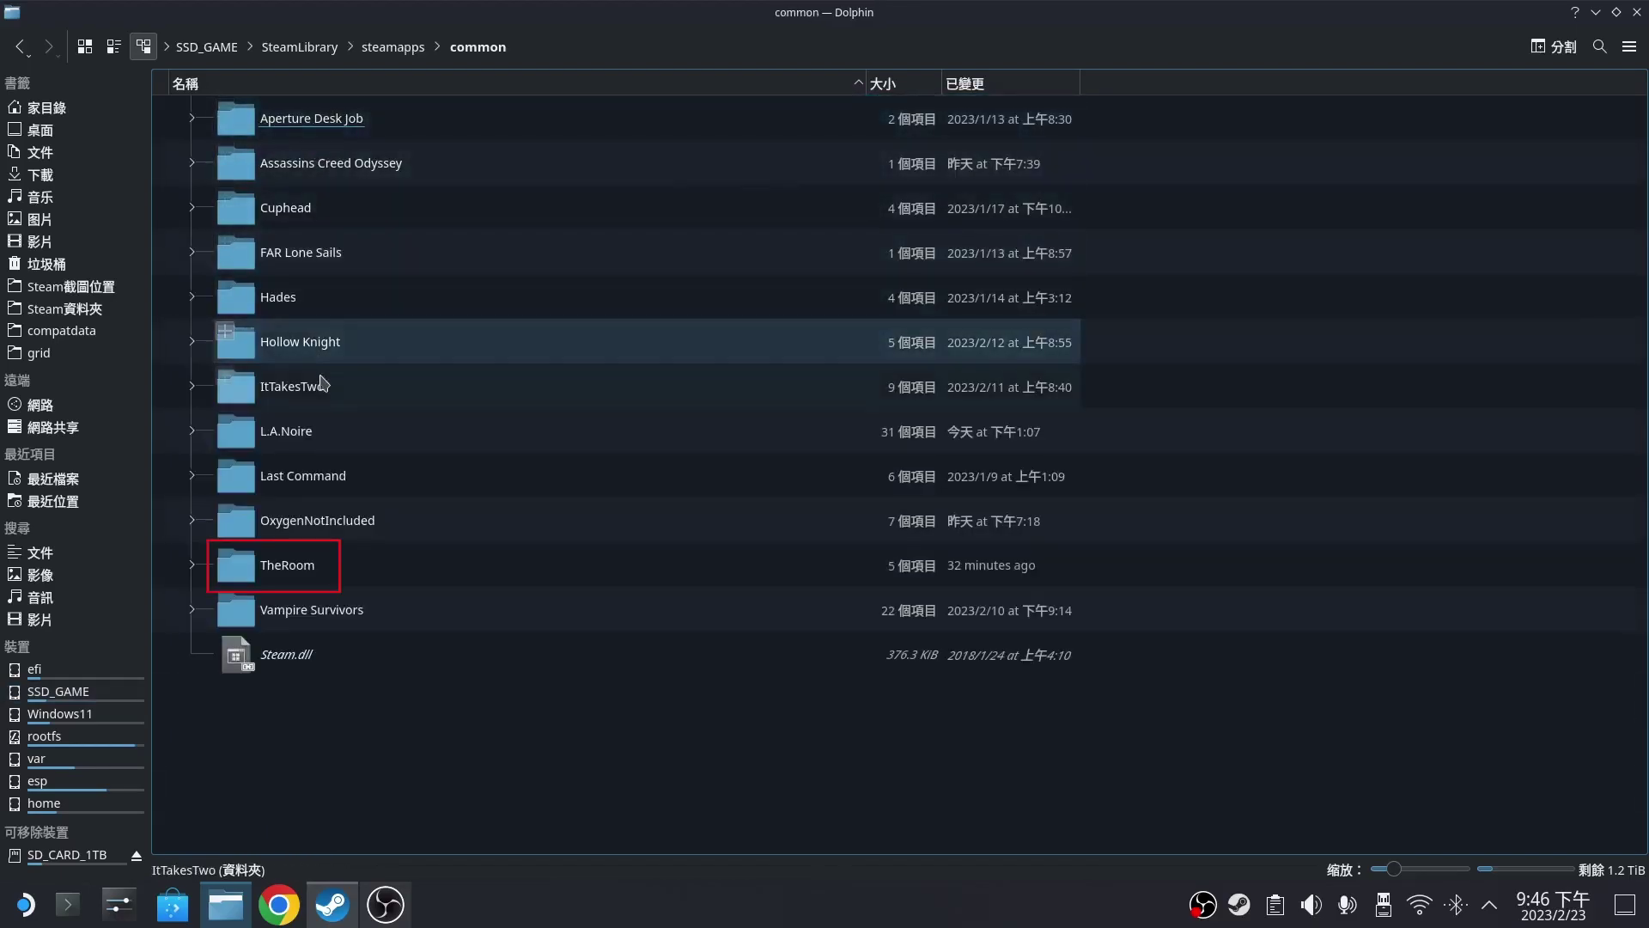
left_click(324, 573)
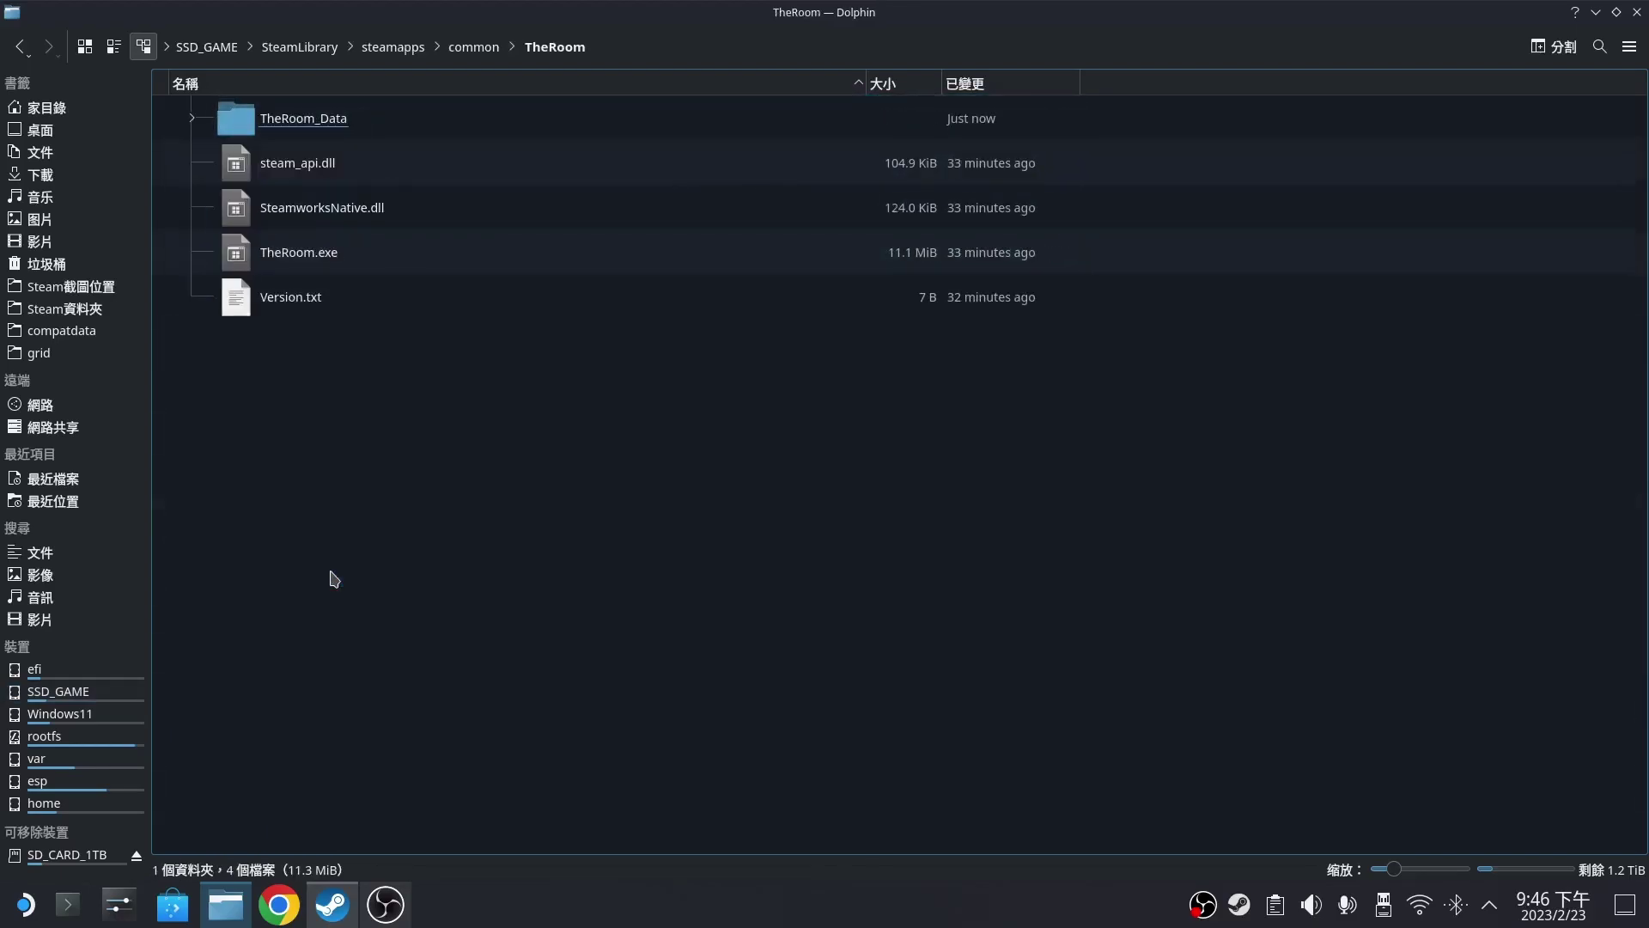
left_click(348, 128)
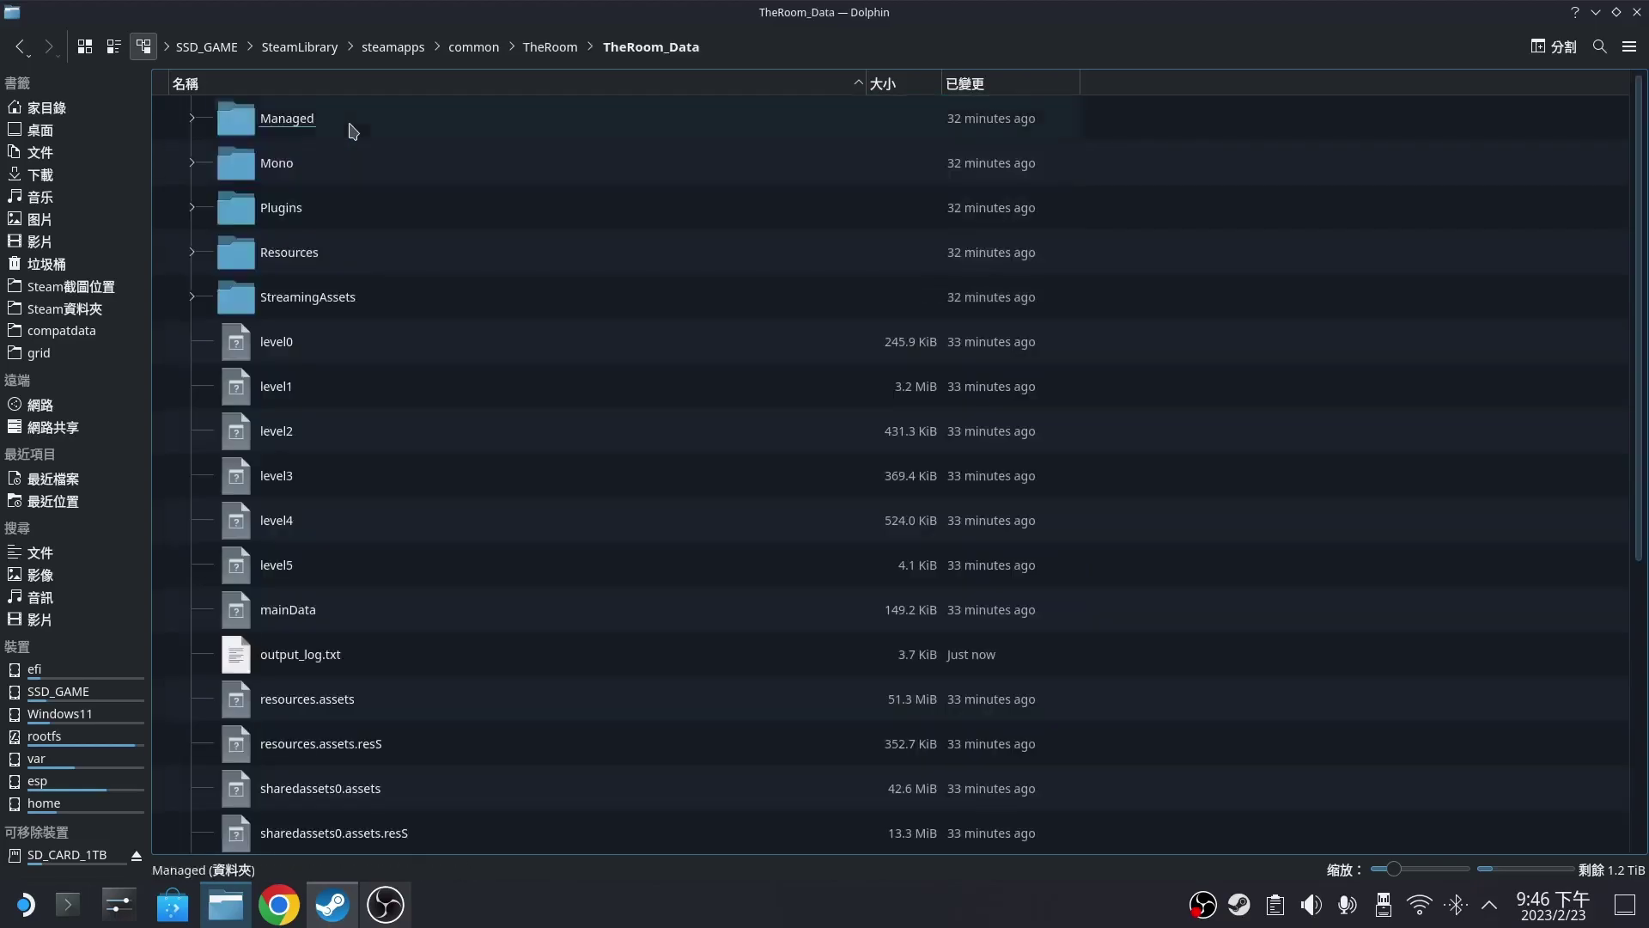
Paste the copied .assets files into TheRoom_Data, overwriting all existing files with the same names
right_click(168, 405)
left_click(217, 469)
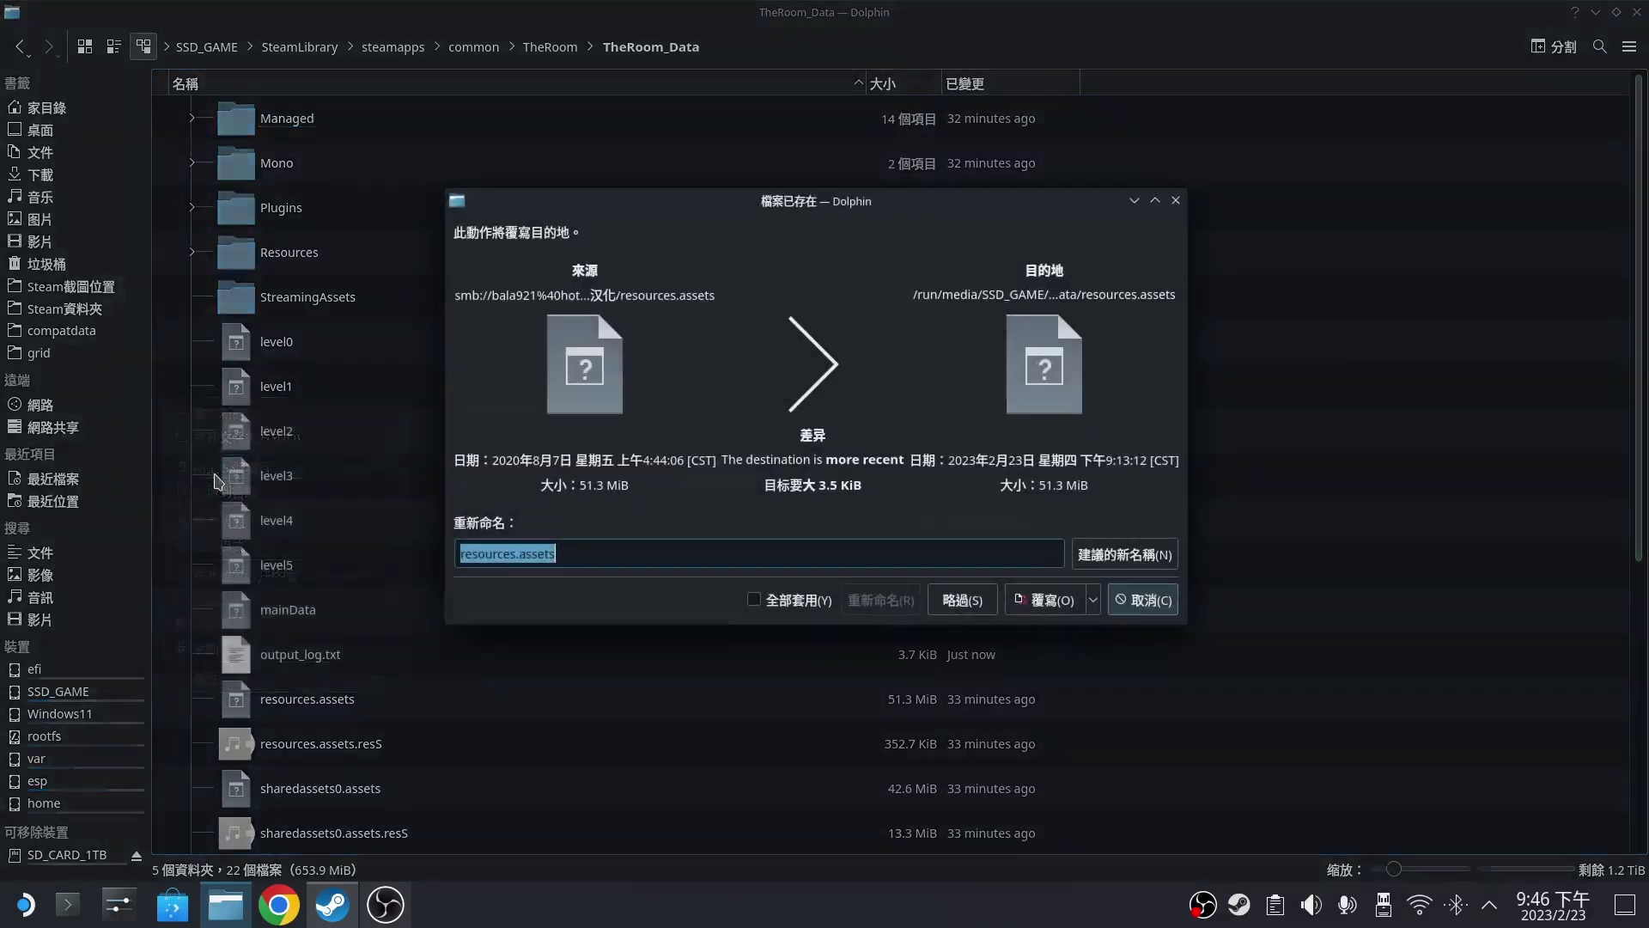
left_click(1046, 600)
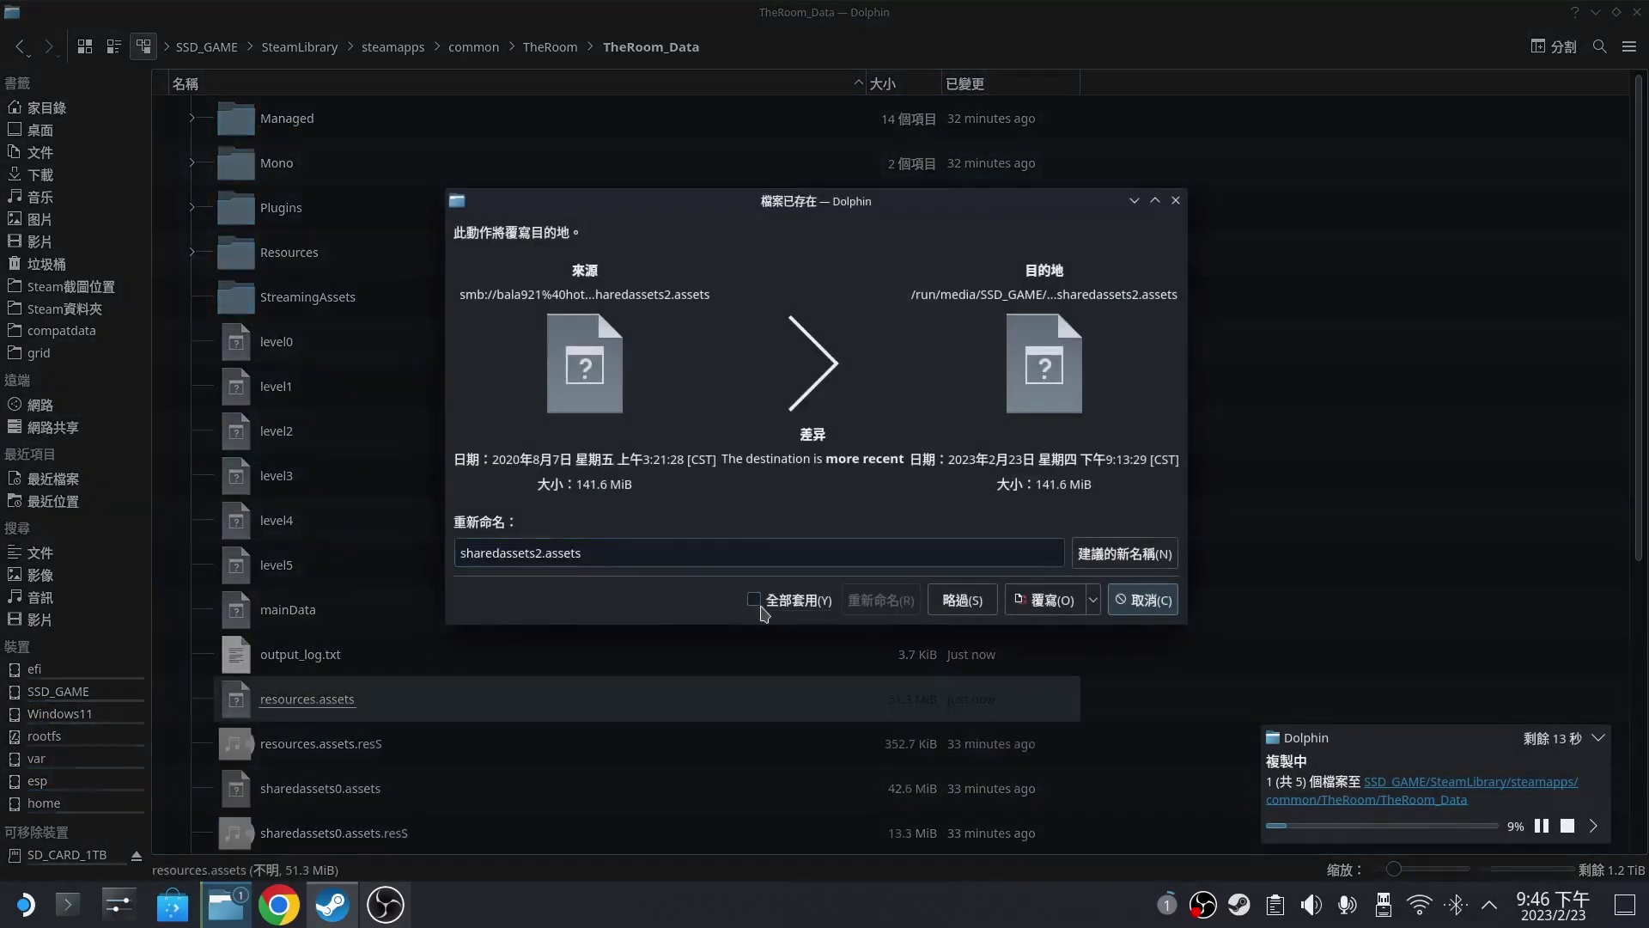
left_click(754, 600)
left_click(1039, 600)
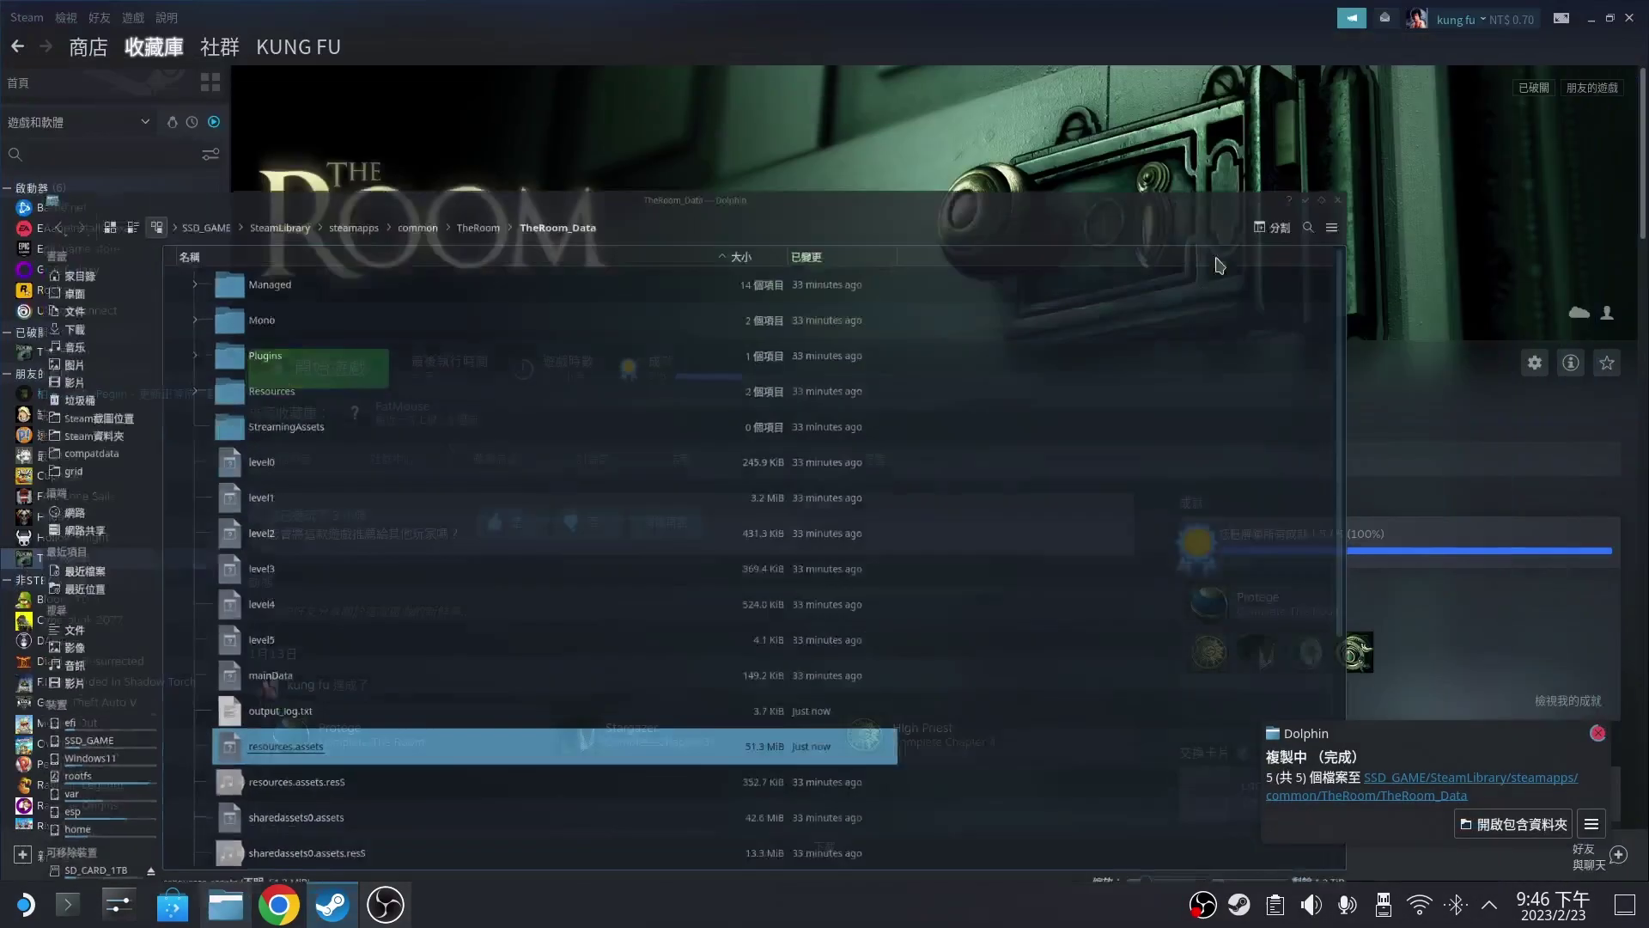
Switch to Steam, launch The Room, check the language of its main menu and options, and exit the game
left_click(333, 903)
left_click(352, 376)
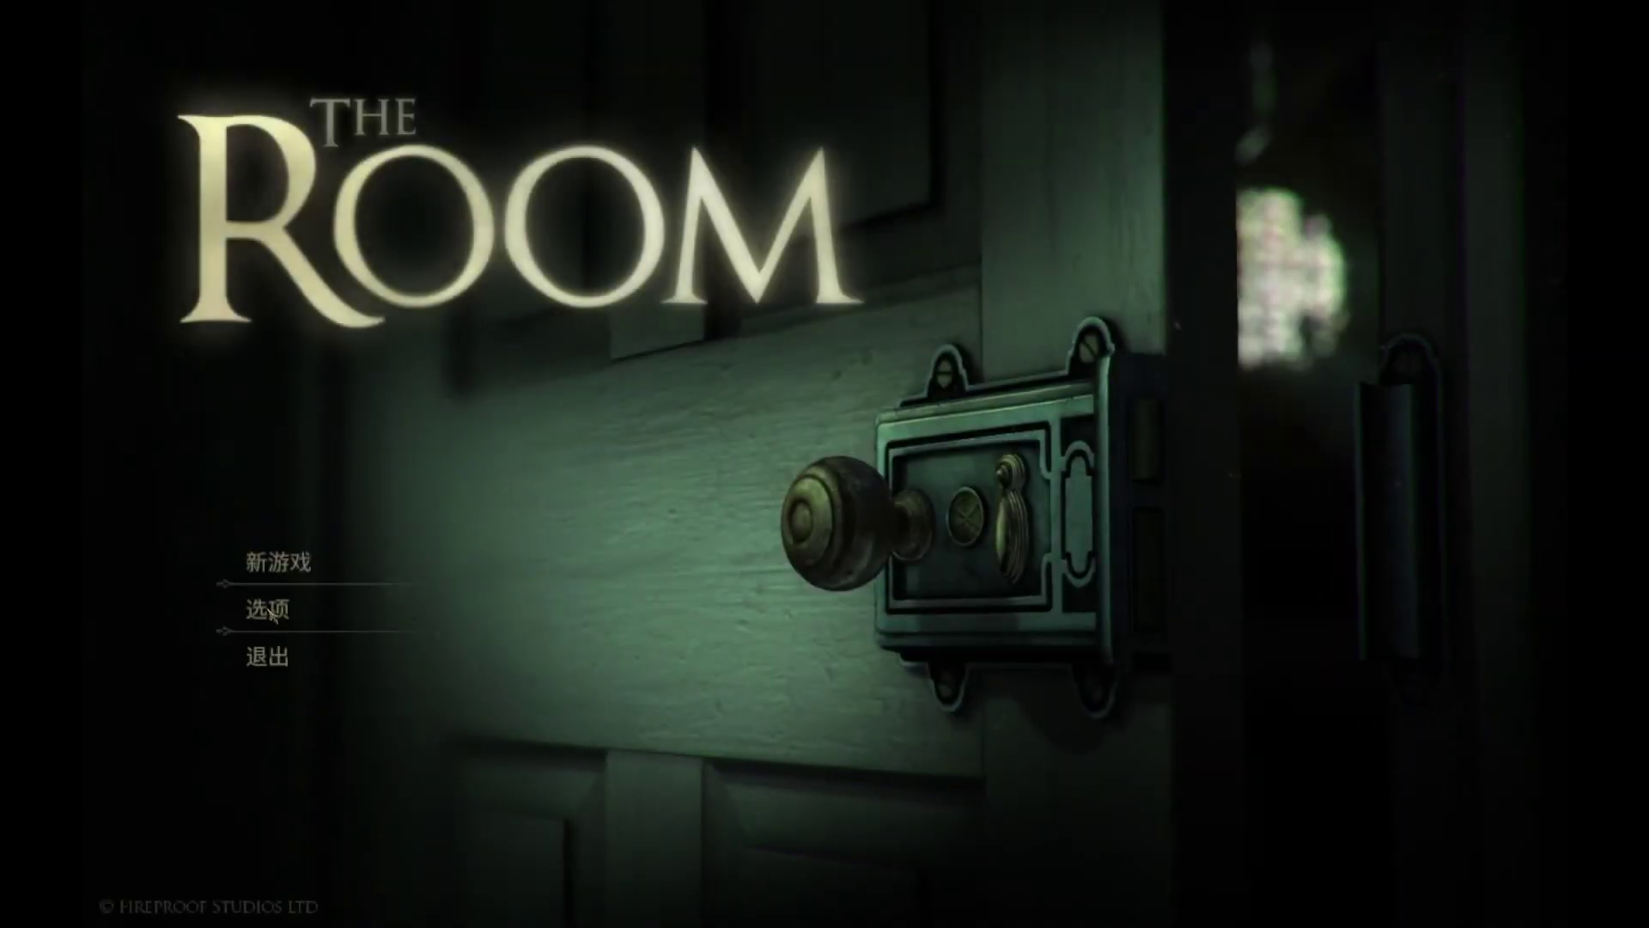
left_click(268, 610)
left_click(398, 709)
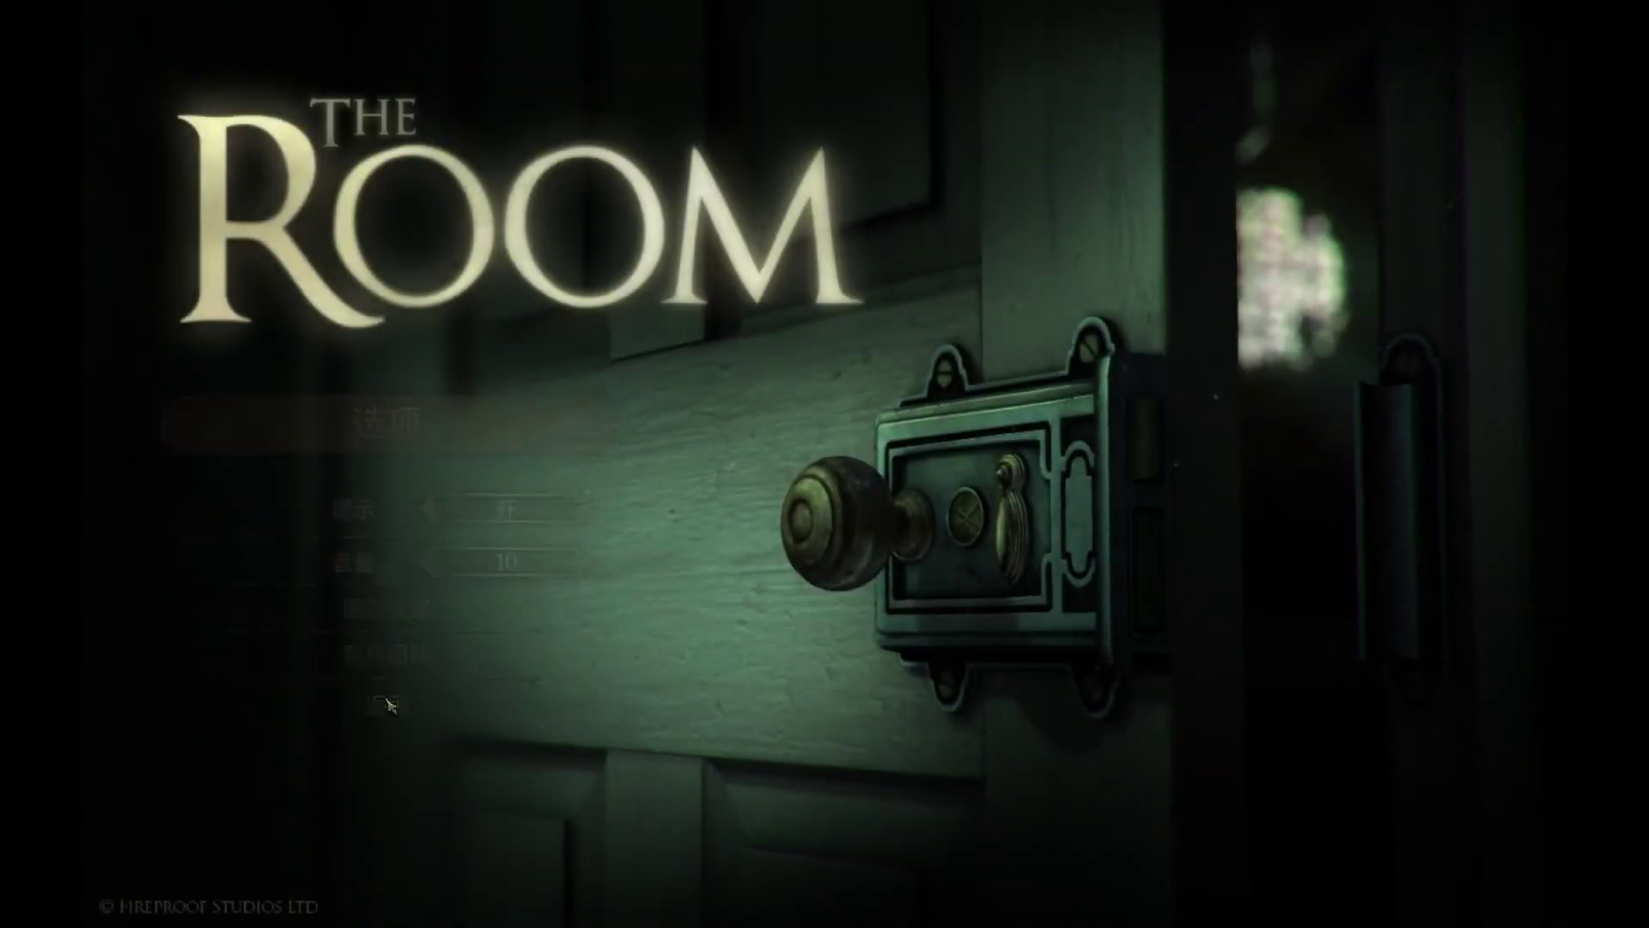
left_click(268, 655)
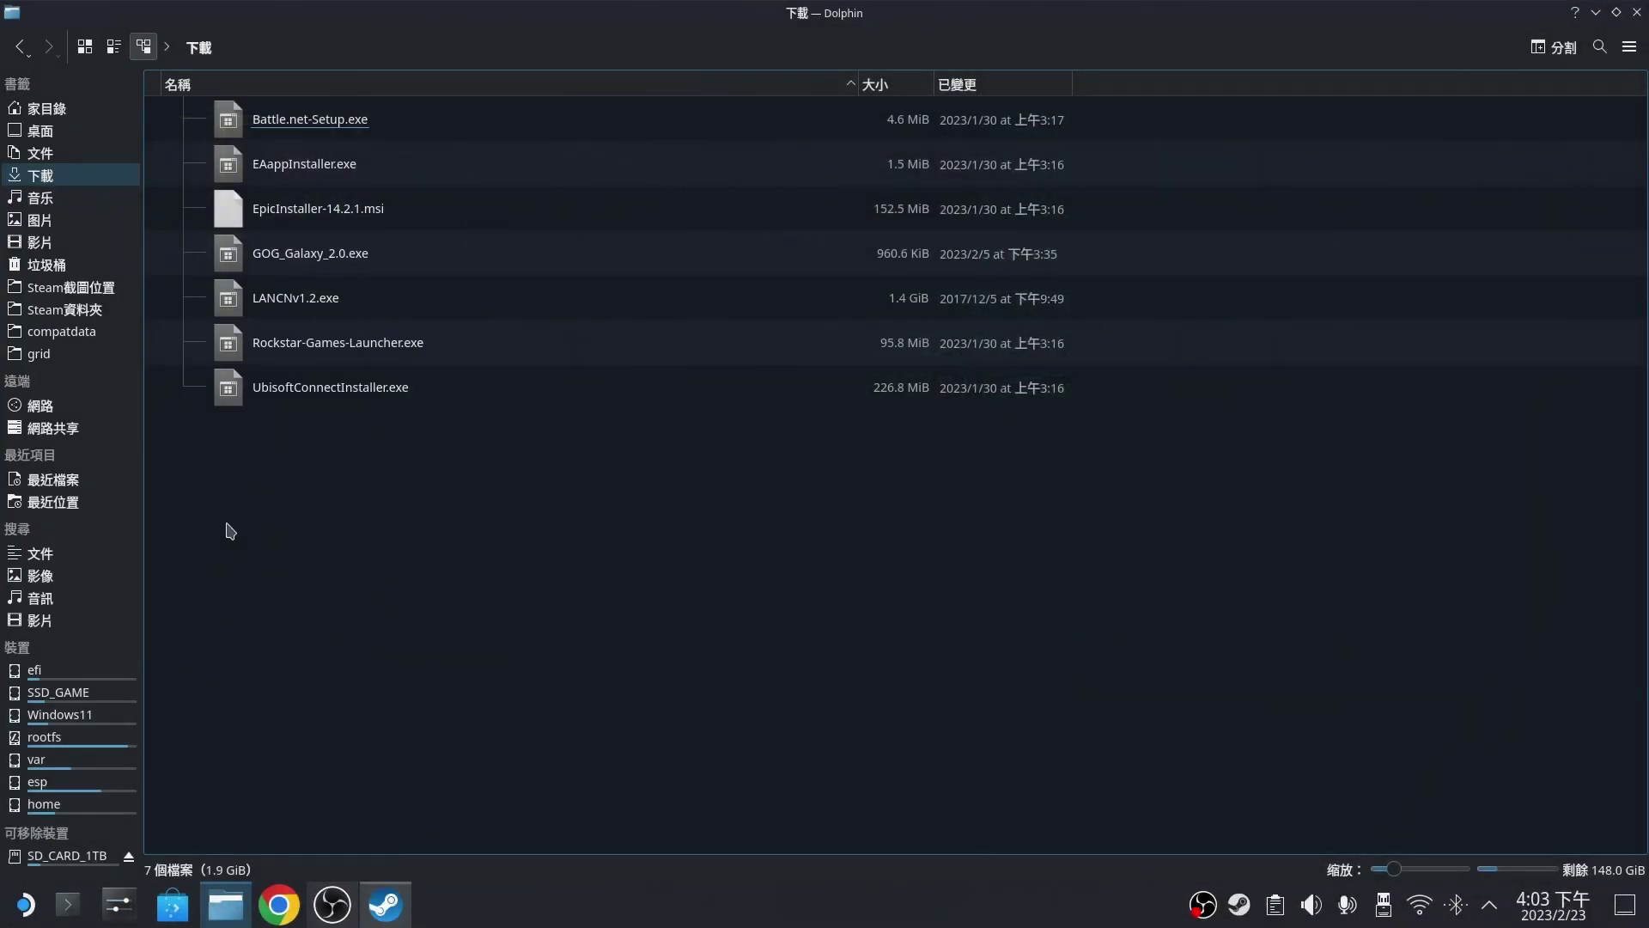
Add LANCNv1.2.exe from the downloads folder to Steam as a non-Steam game
left_click(367, 305)
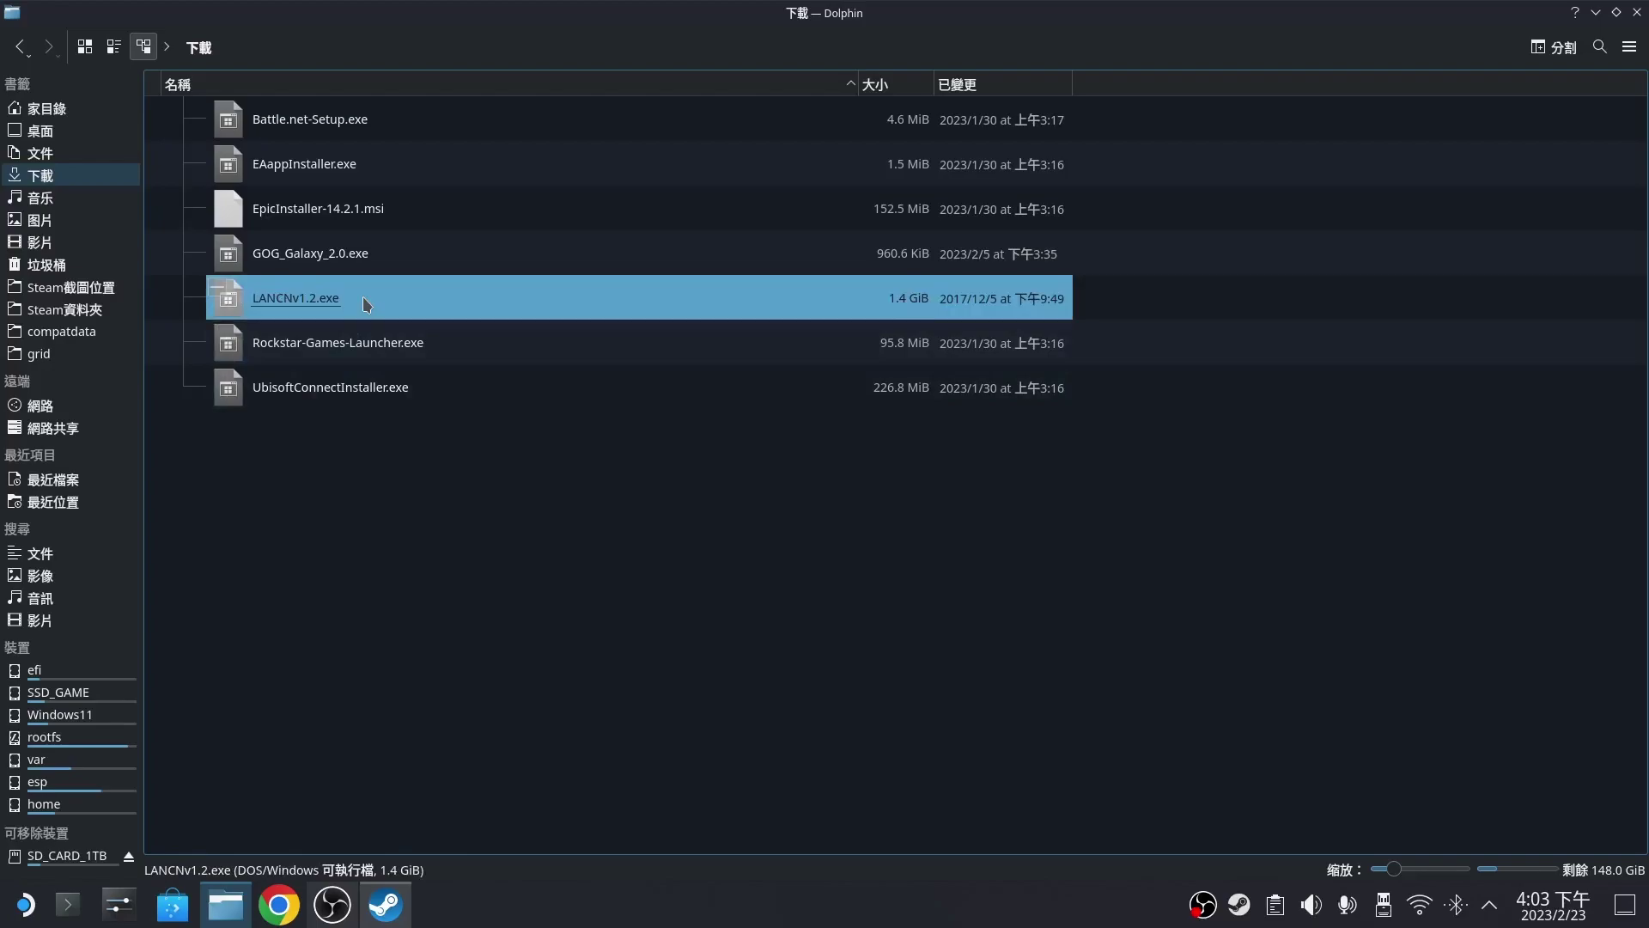
right_click(367, 305)
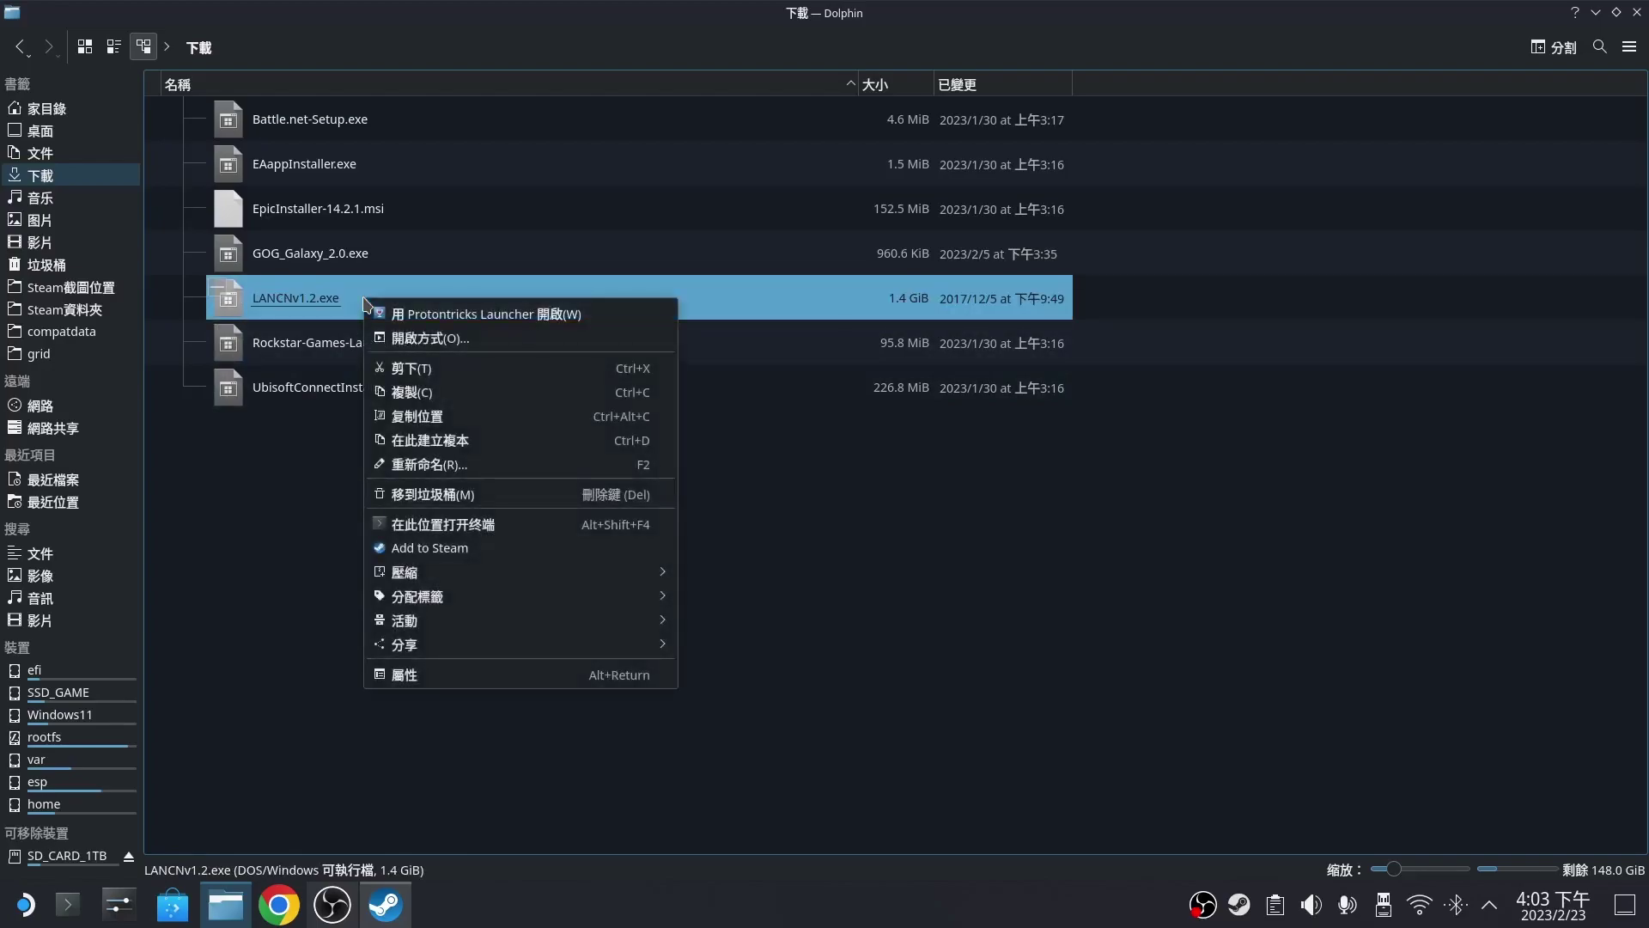
left_click(477, 559)
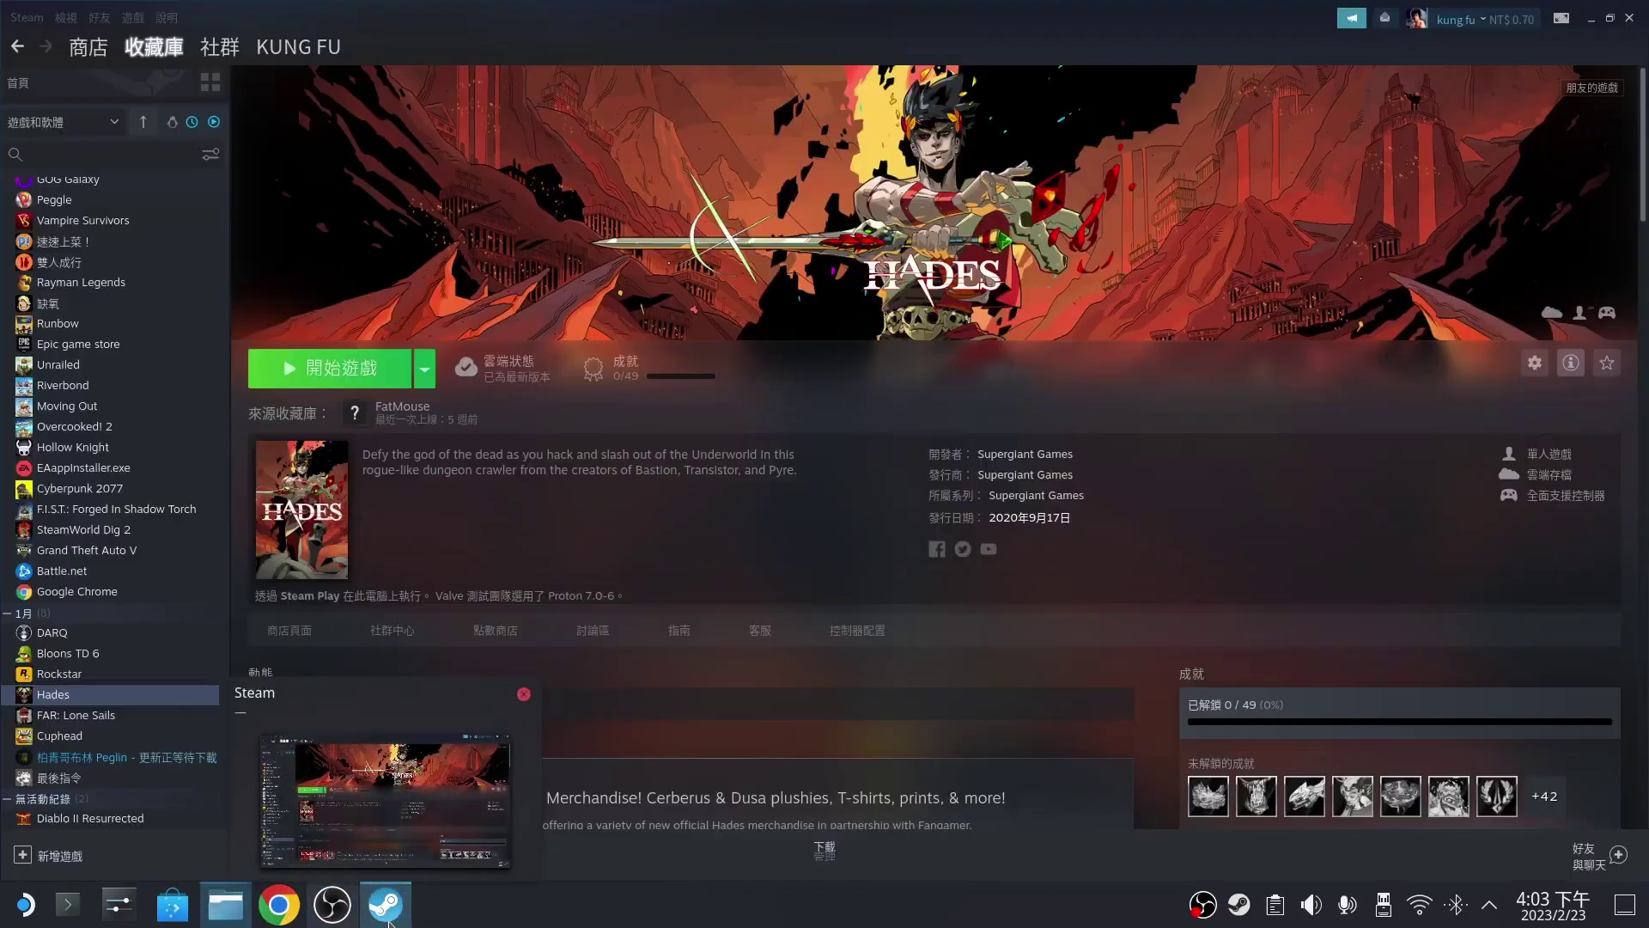
In Steam, force LANCNv1.2.exe to use the Proton Experimental compatibility tool and launch it
left_click(385, 904)
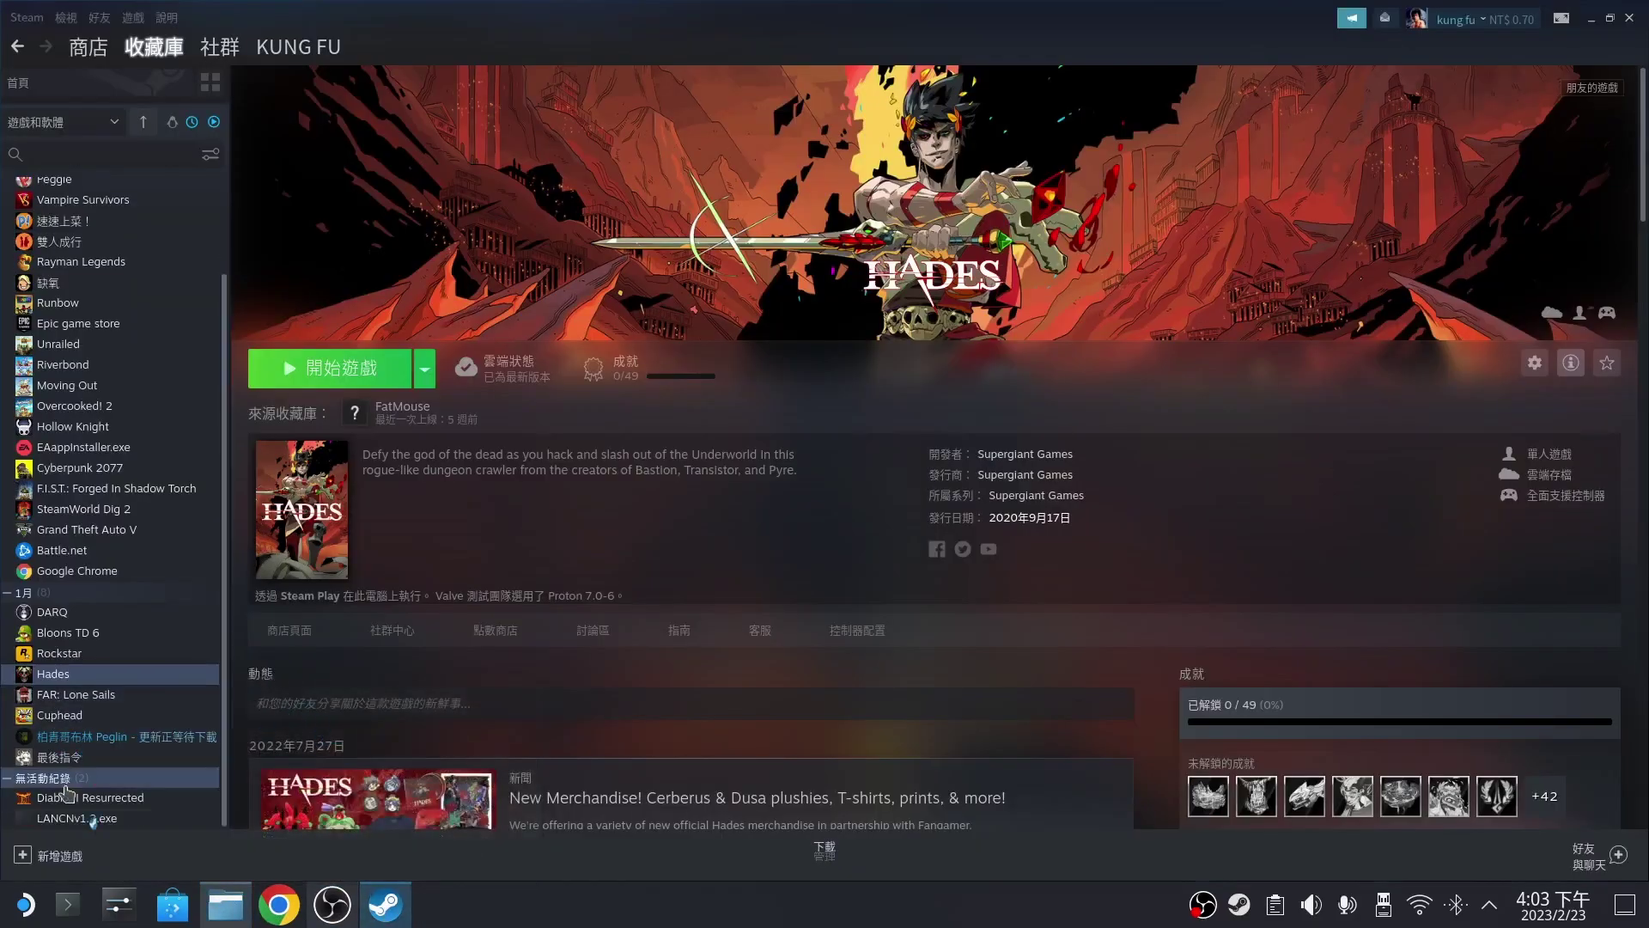
left_click(110, 818)
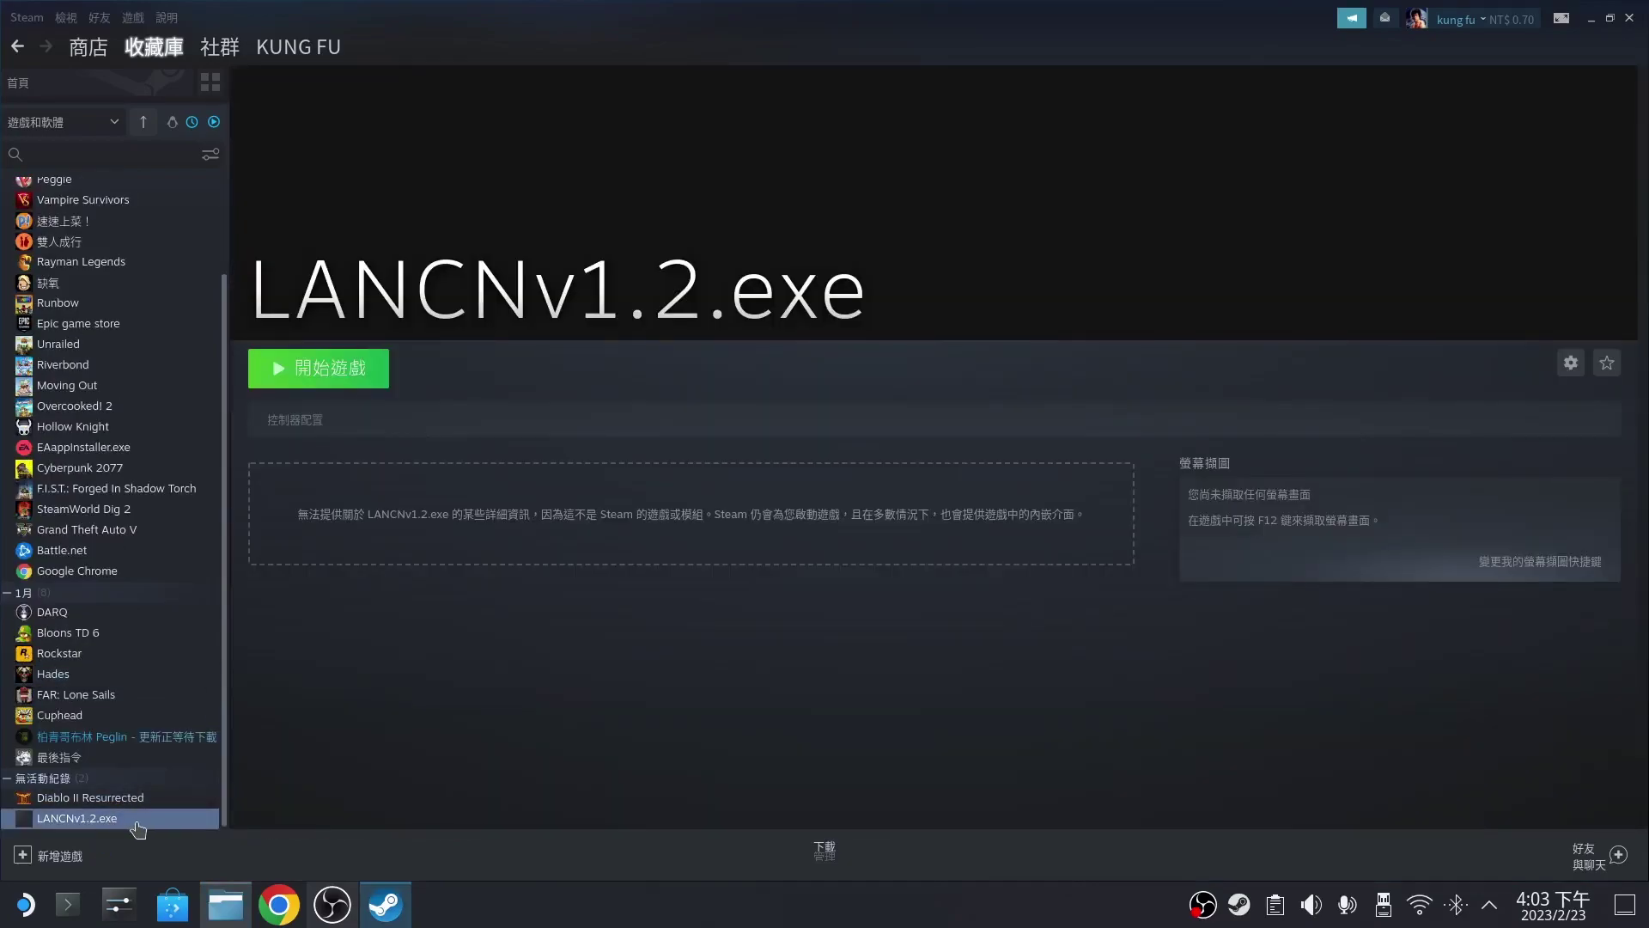
right_click(136, 825)
left_click(180, 815)
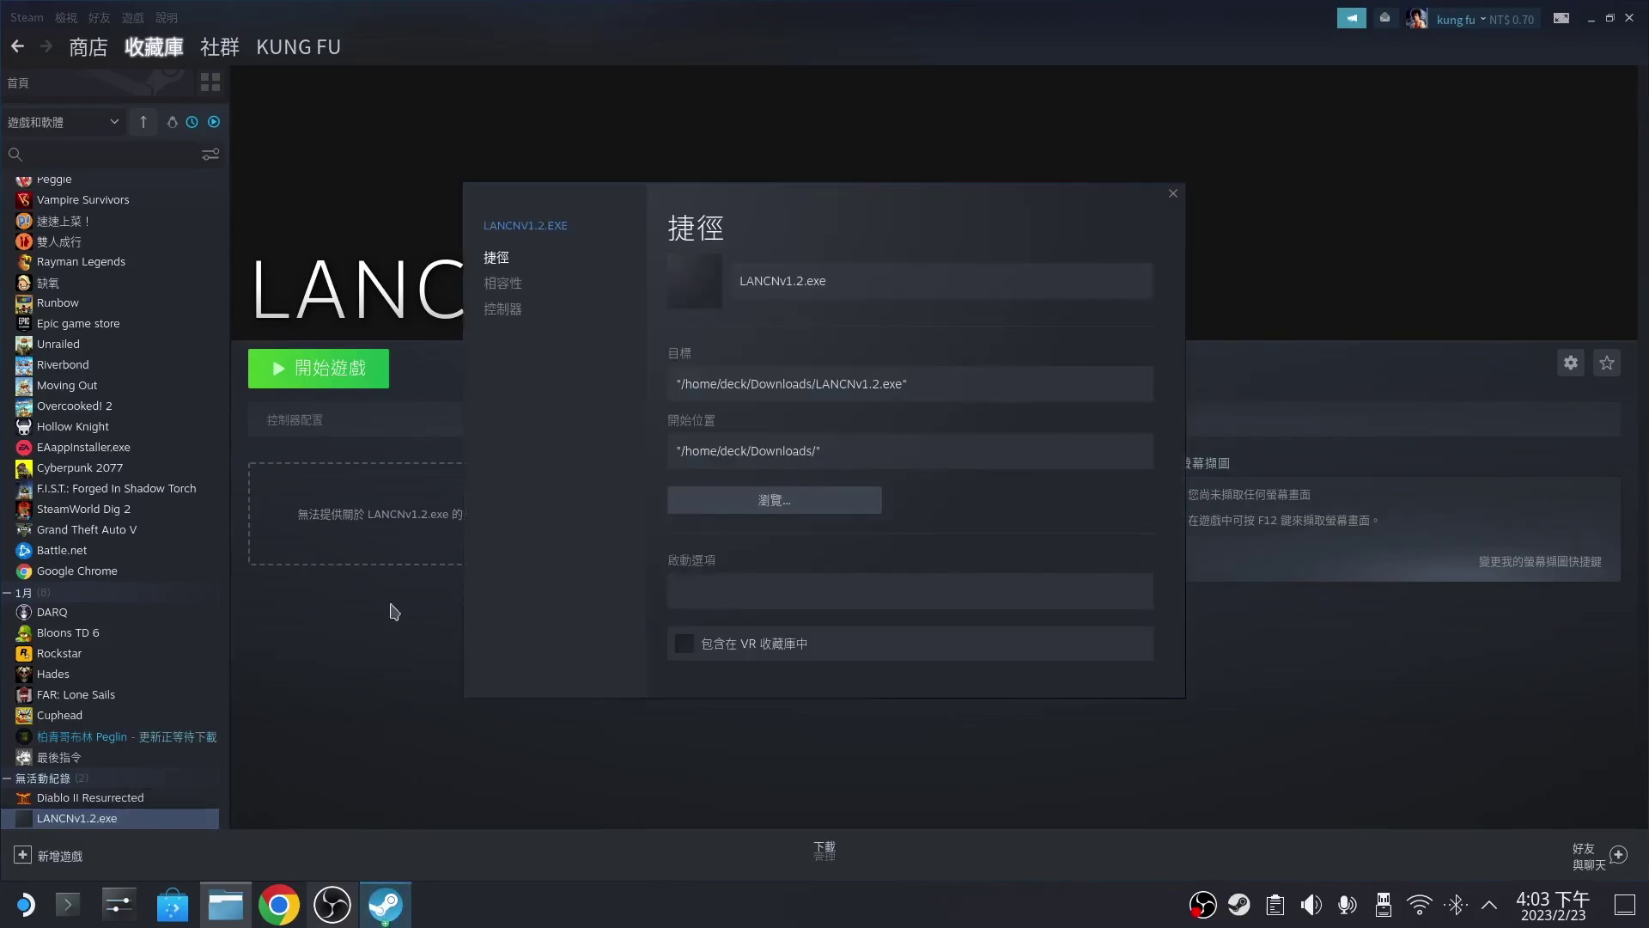
left_click(521, 291)
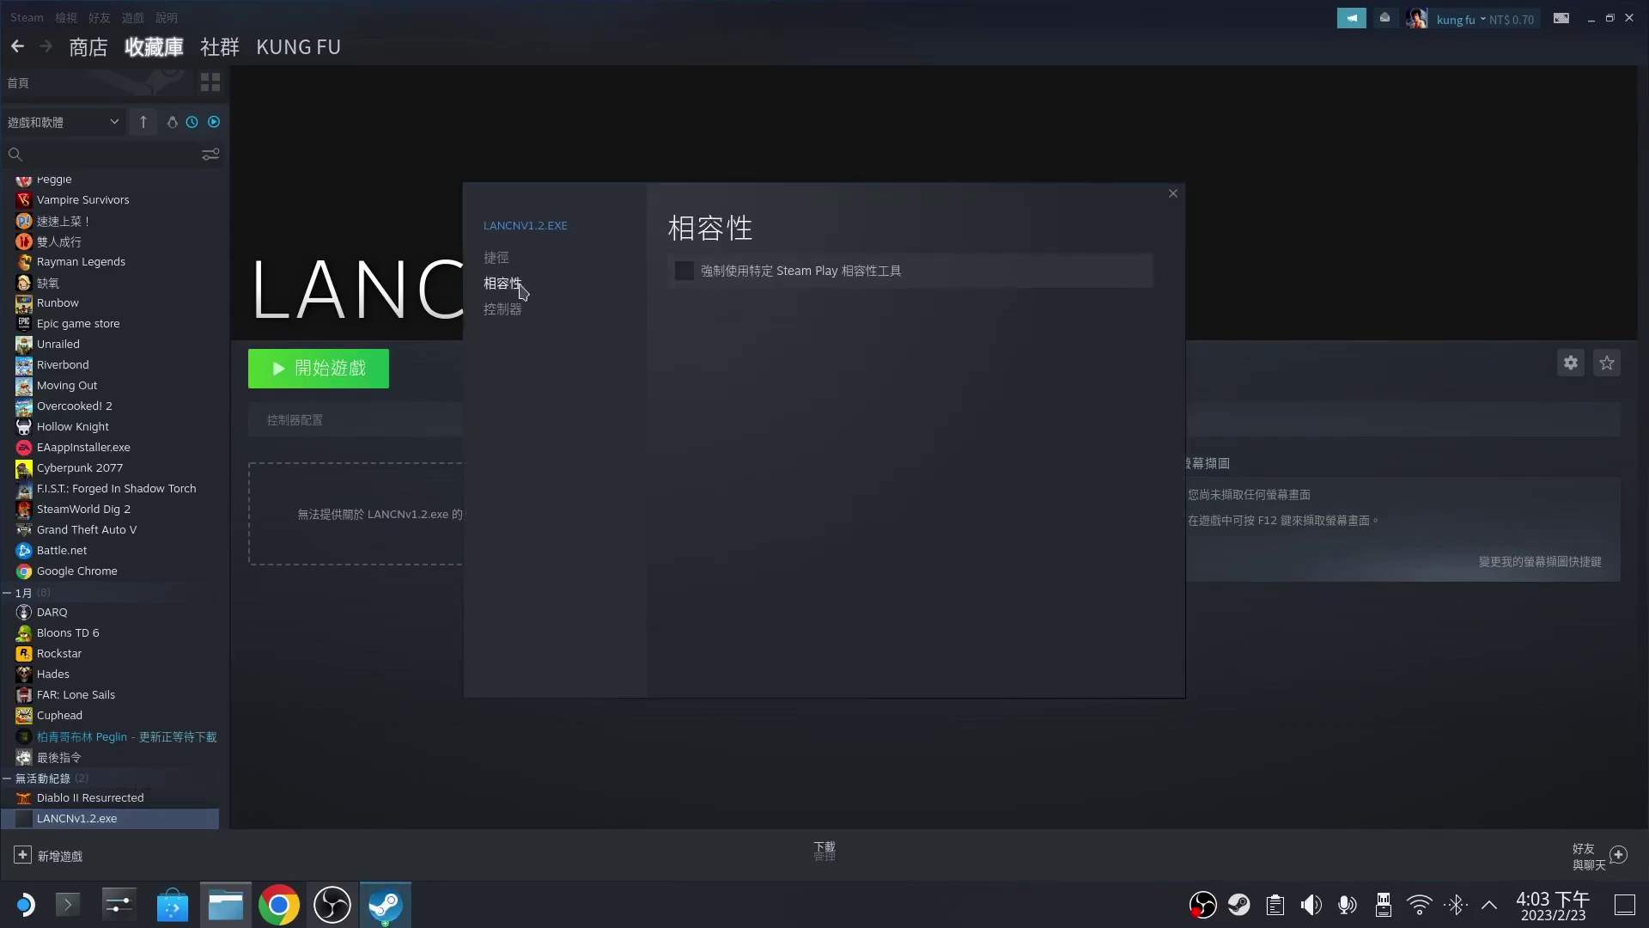
left_click(684, 271)
left_click(799, 333)
left_click(777, 423)
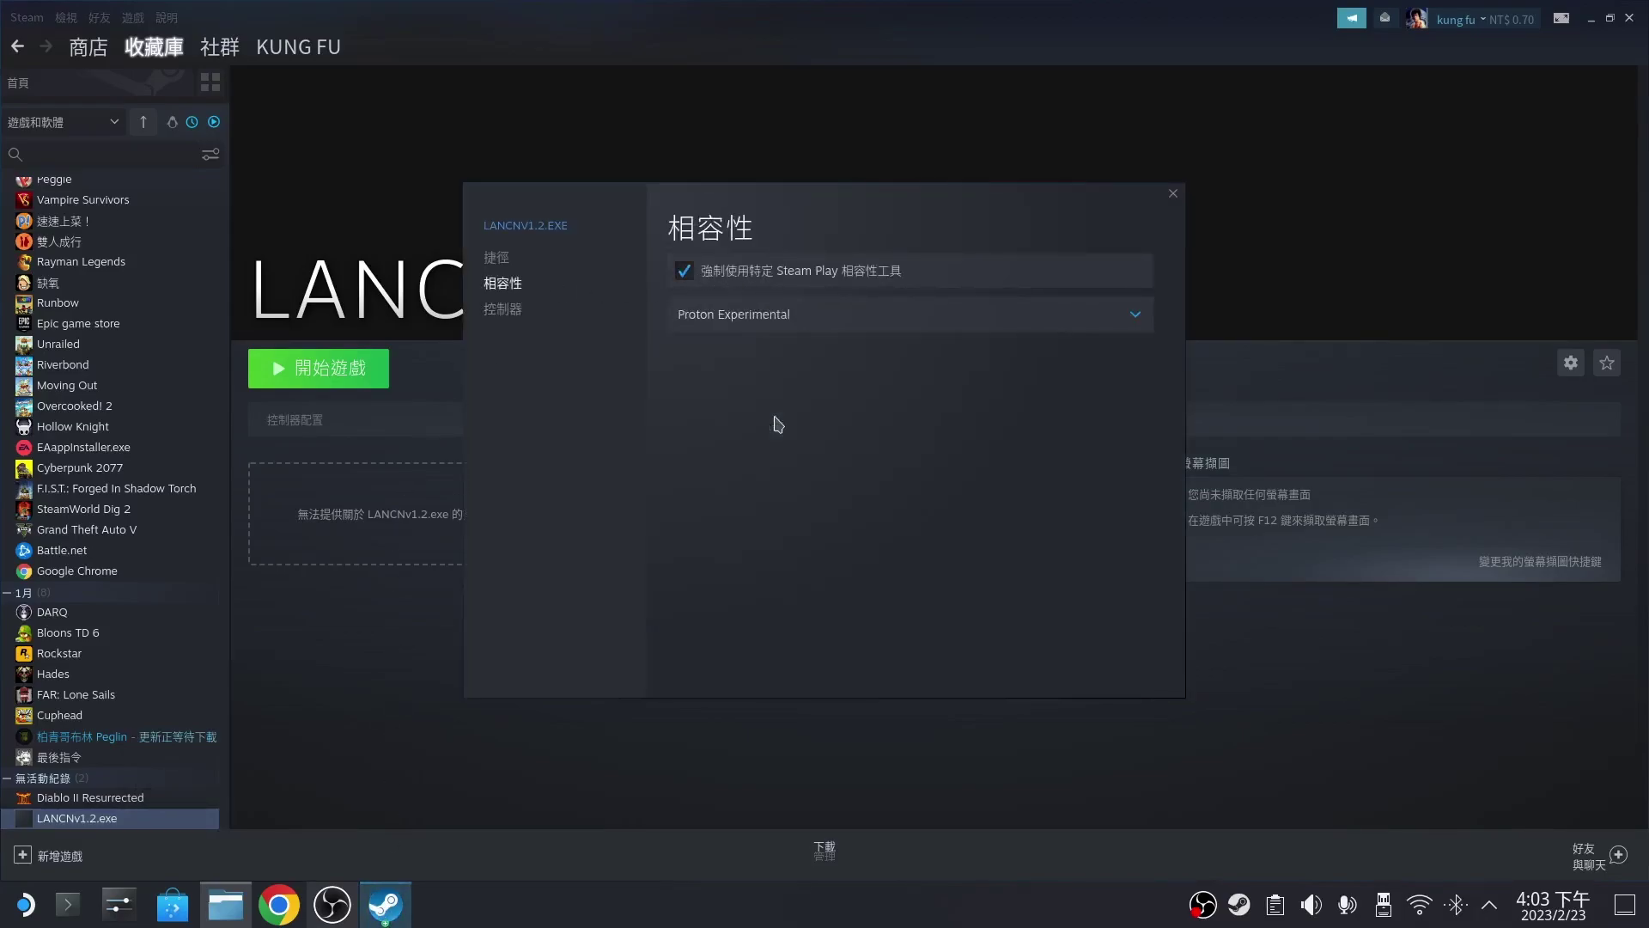
left_click(1172, 194)
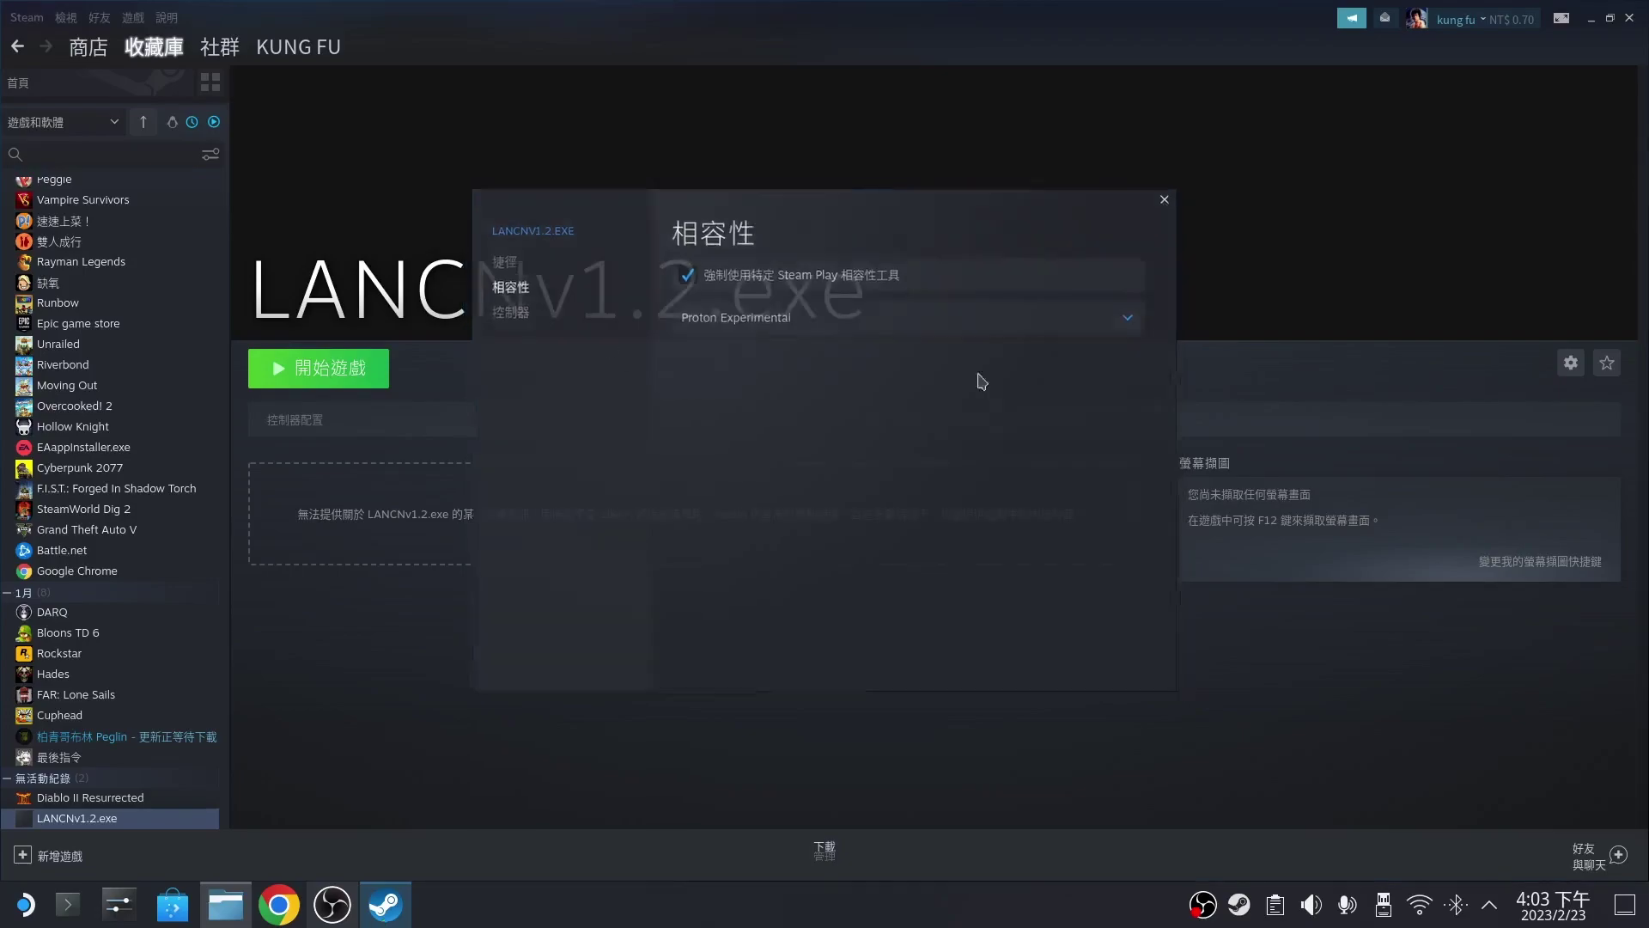
left_click(368, 376)
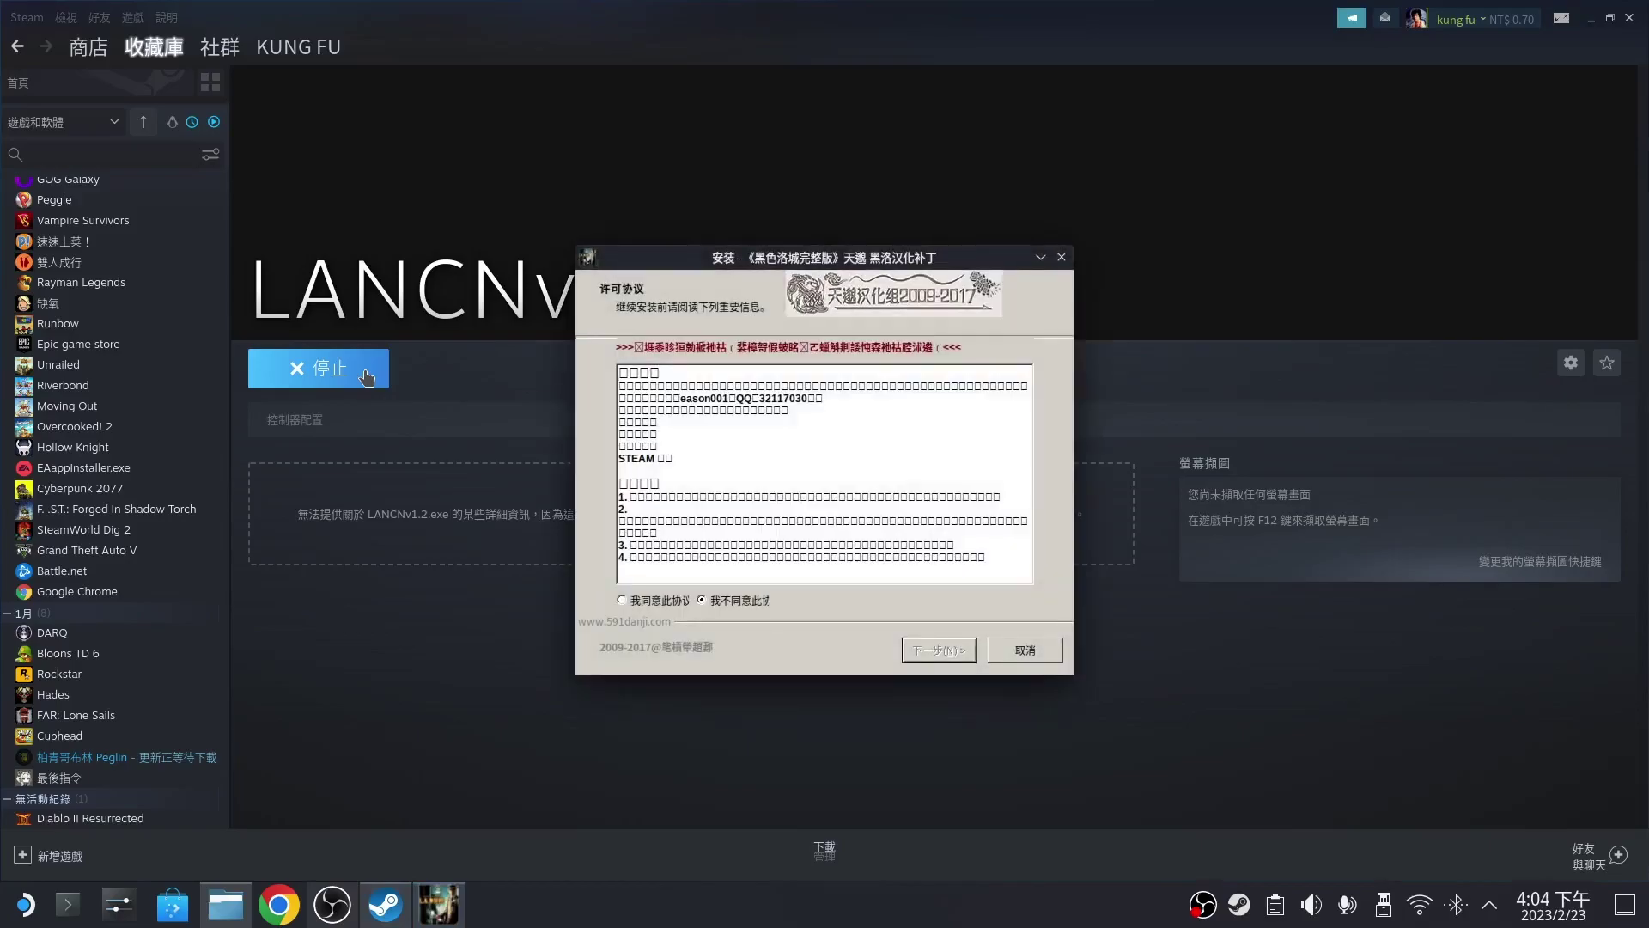
Switch to Dolphin, sort the compatdata folder by modification date, and inspect the newest folder's properties
left_click(225, 905)
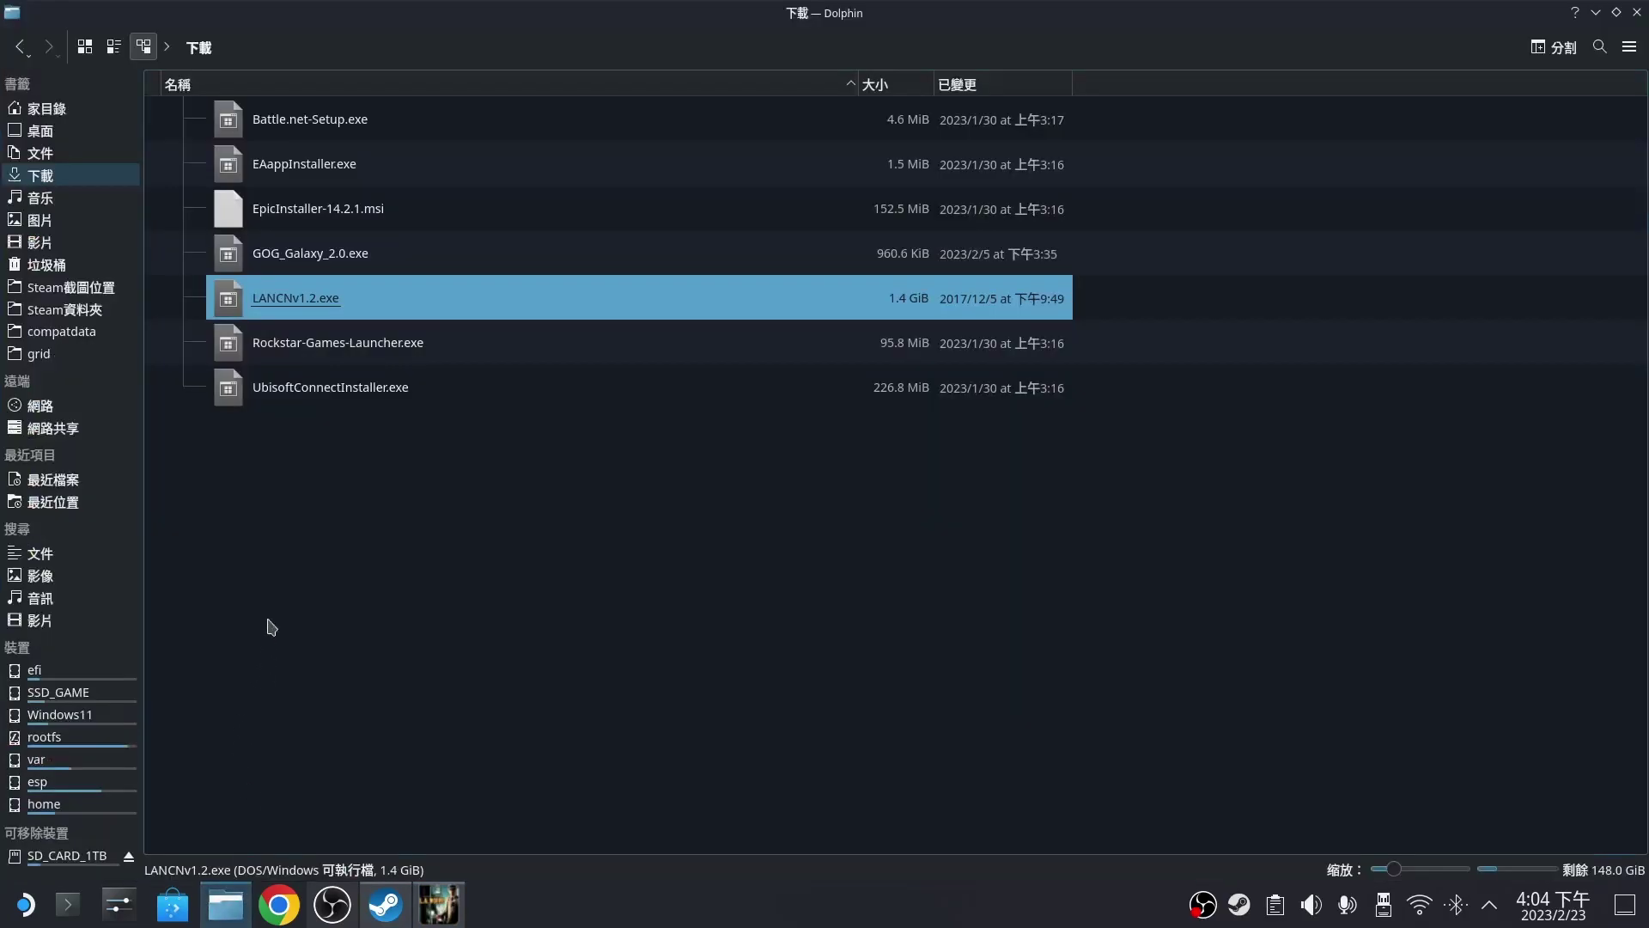
left_click(86, 333)
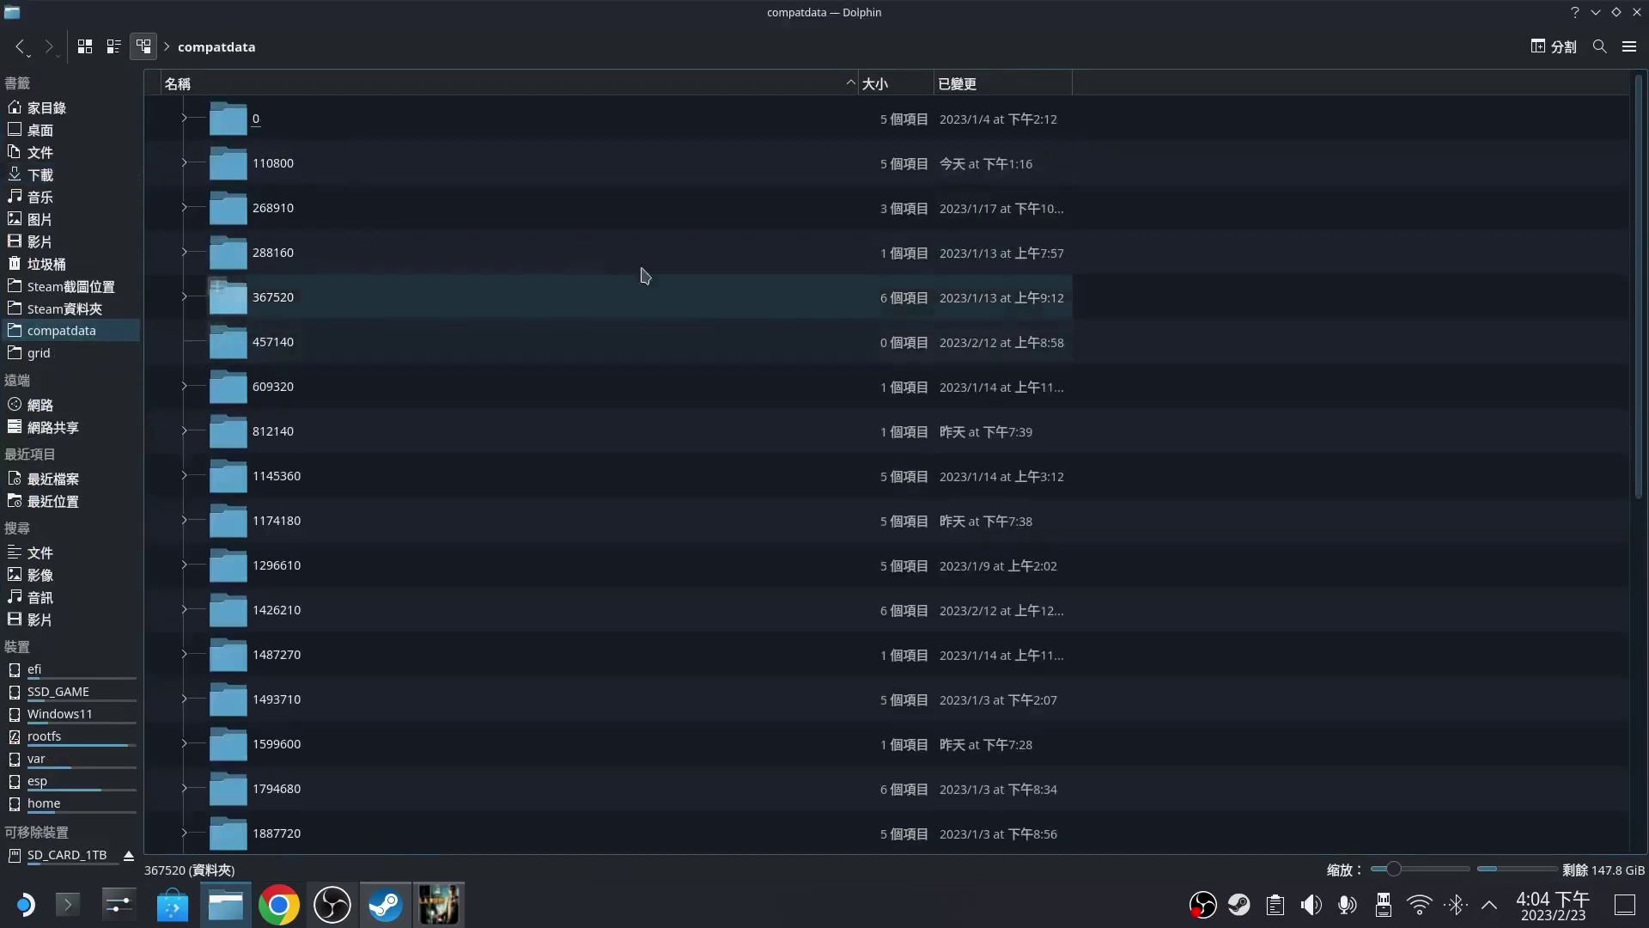
left_click(1044, 85)
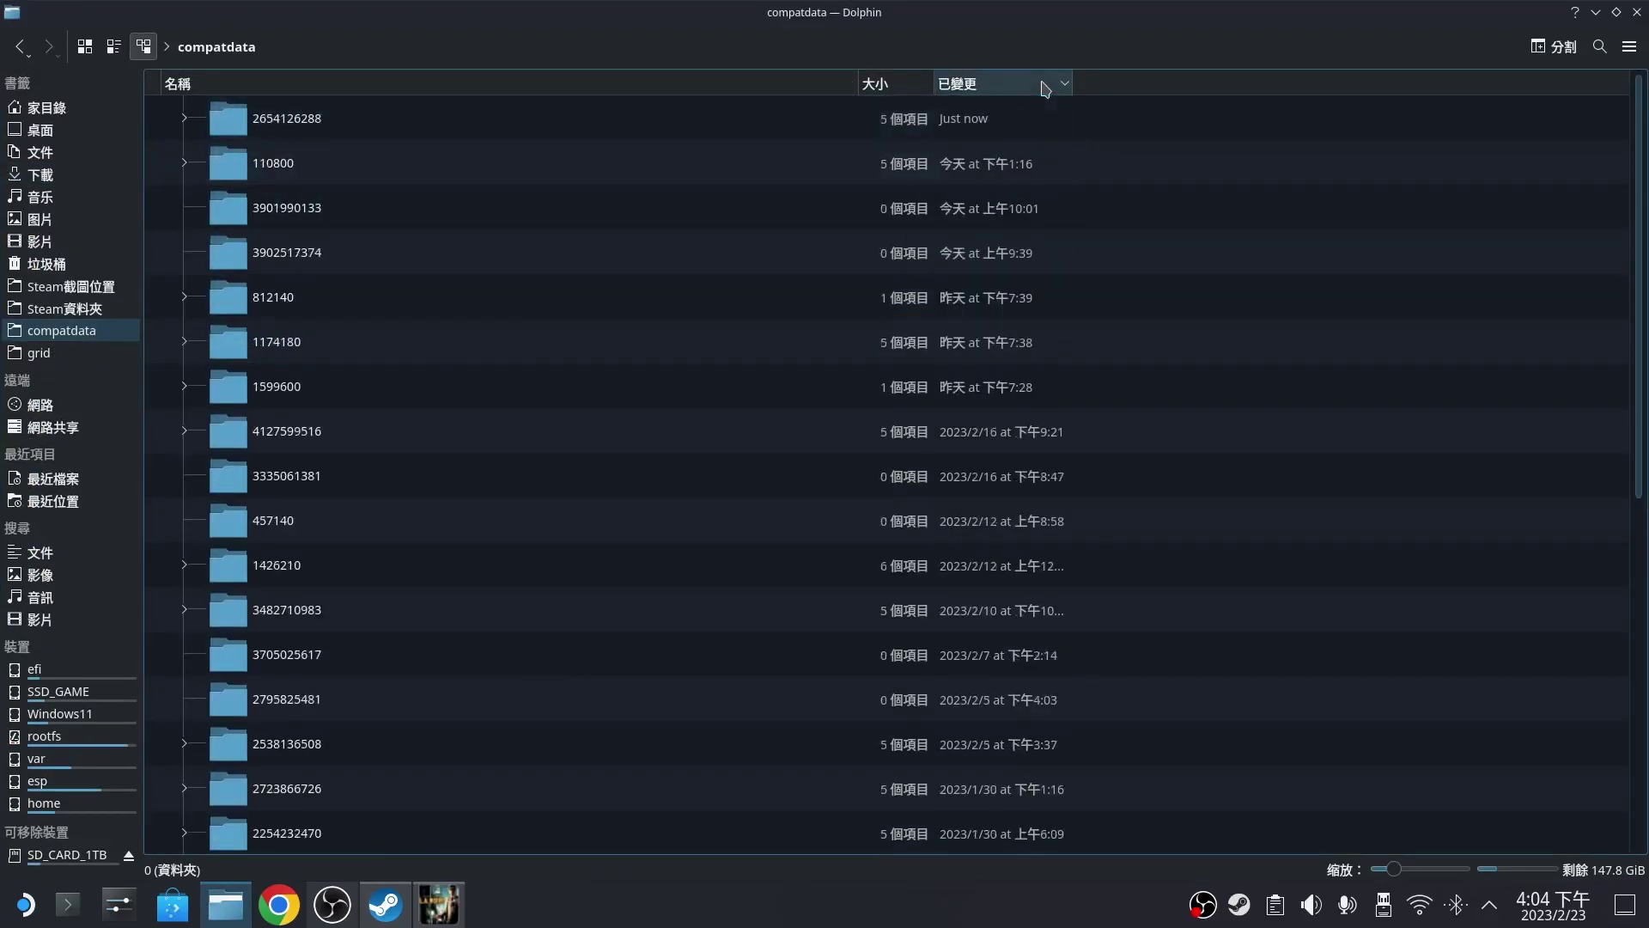
left_click(581, 117)
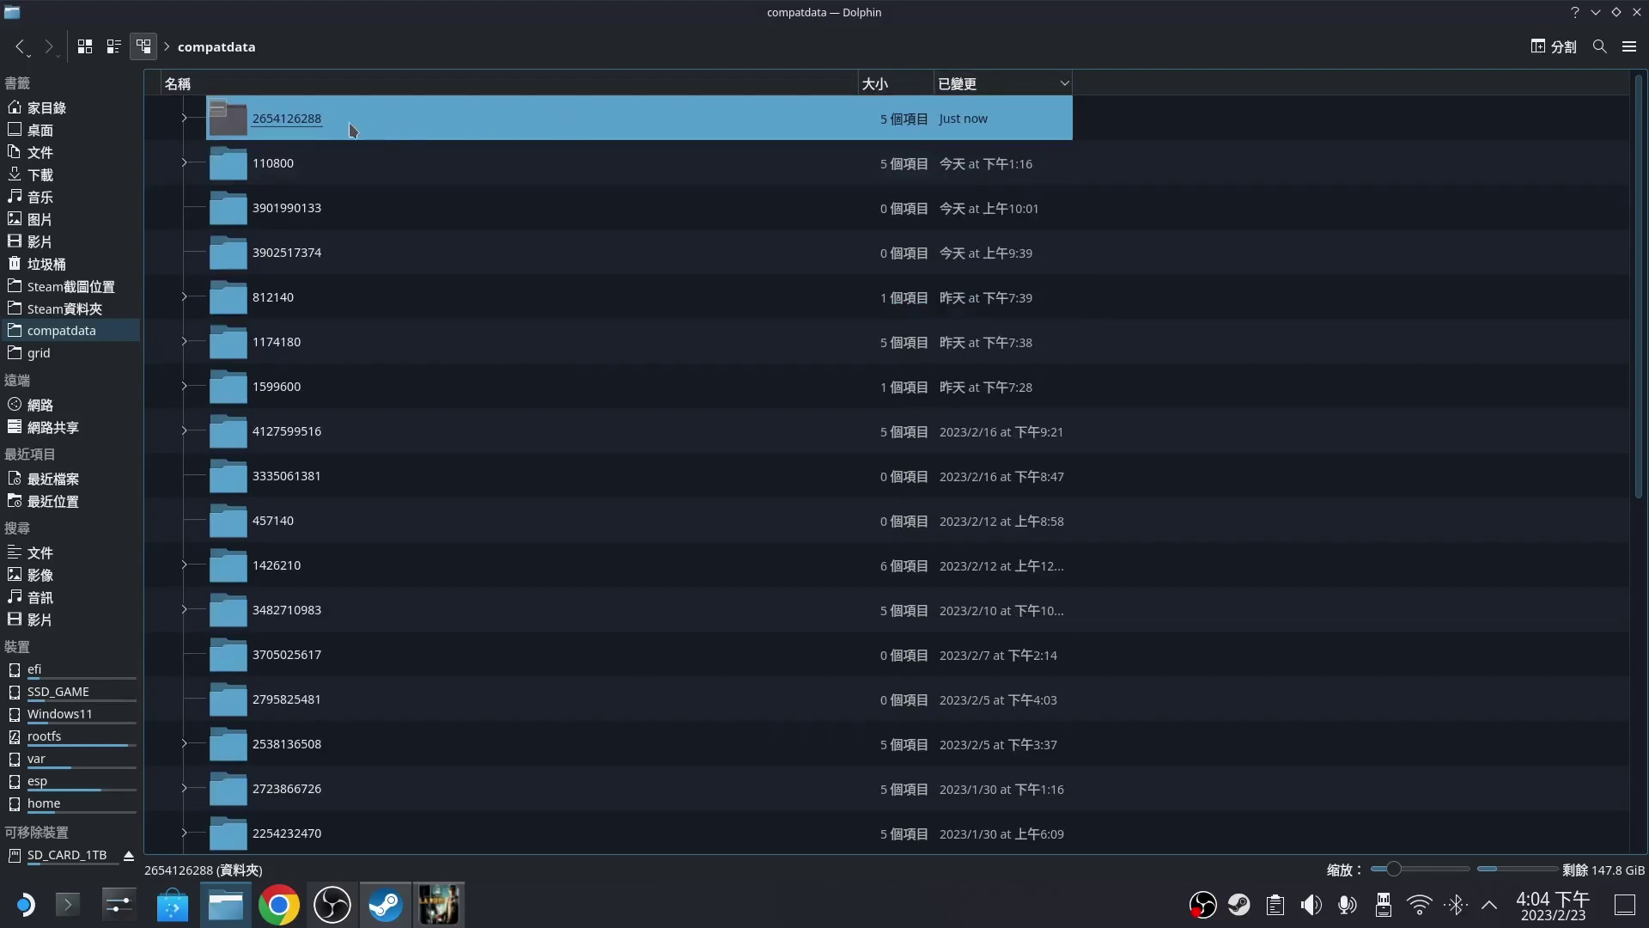
right_click(314, 129)
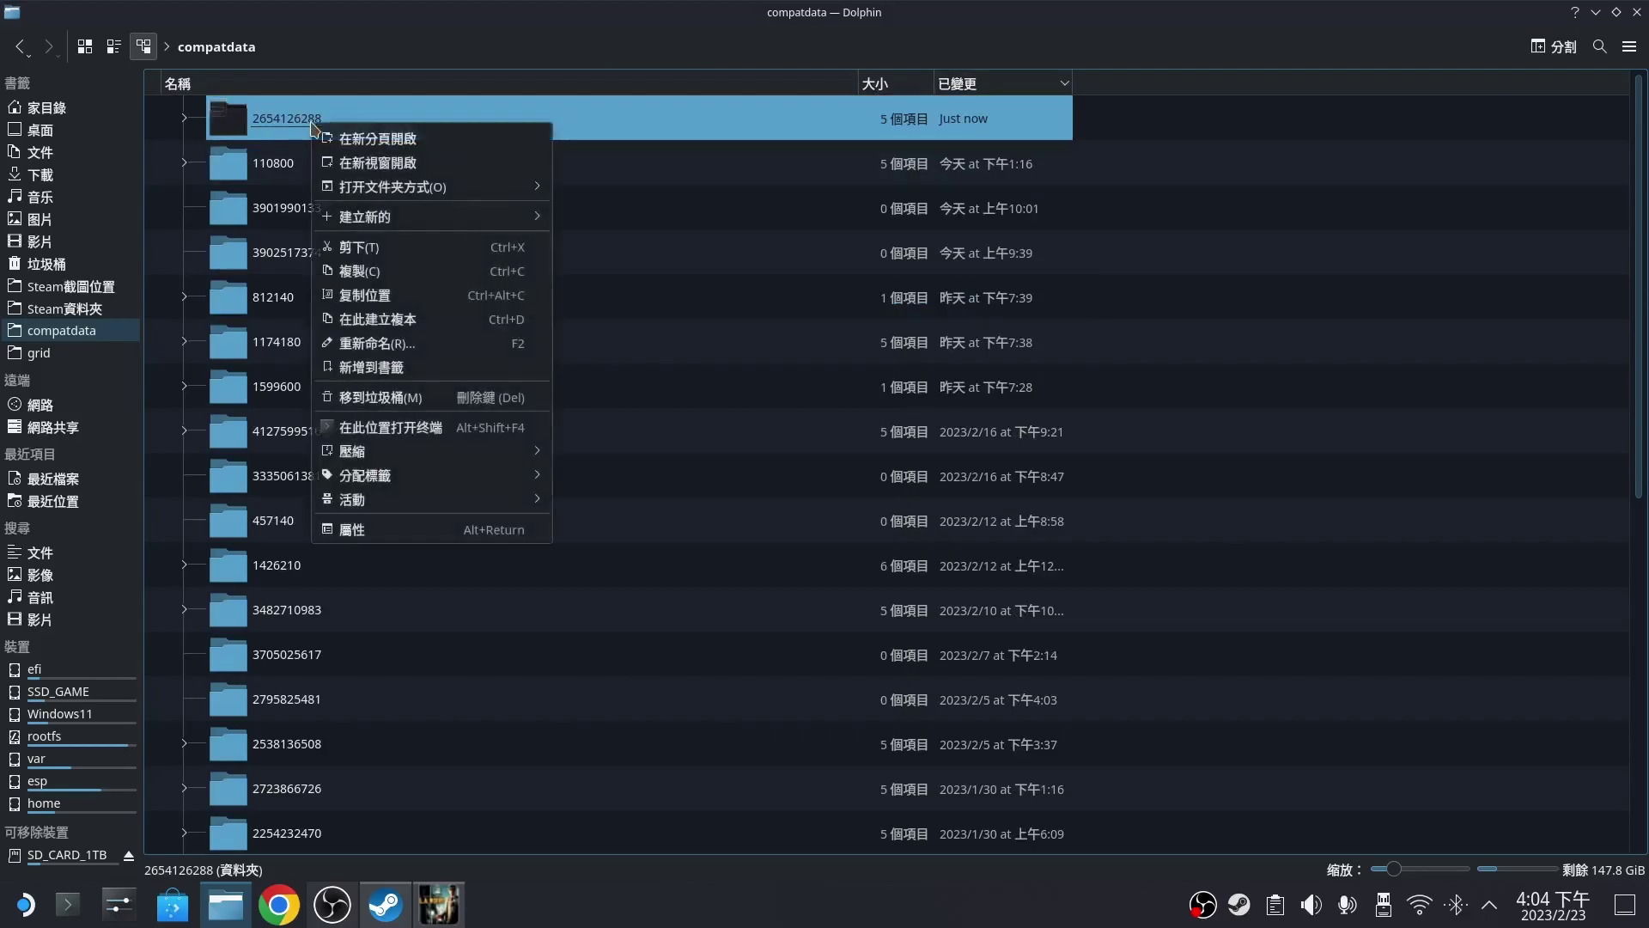
left_click(402, 531)
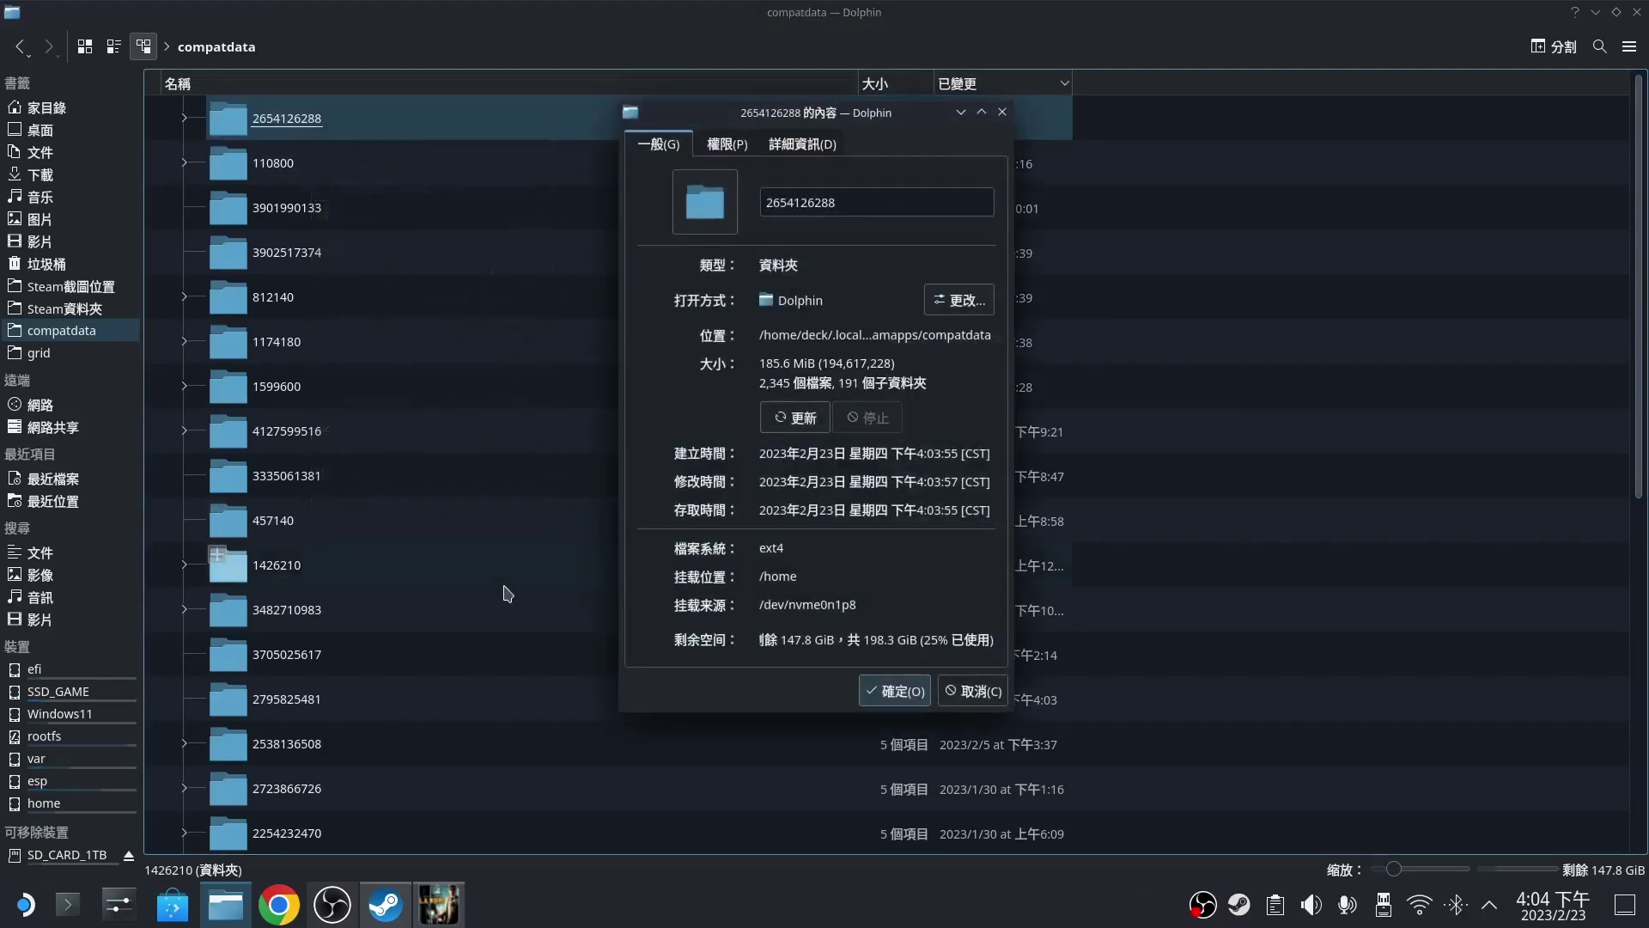
left_click(973, 692)
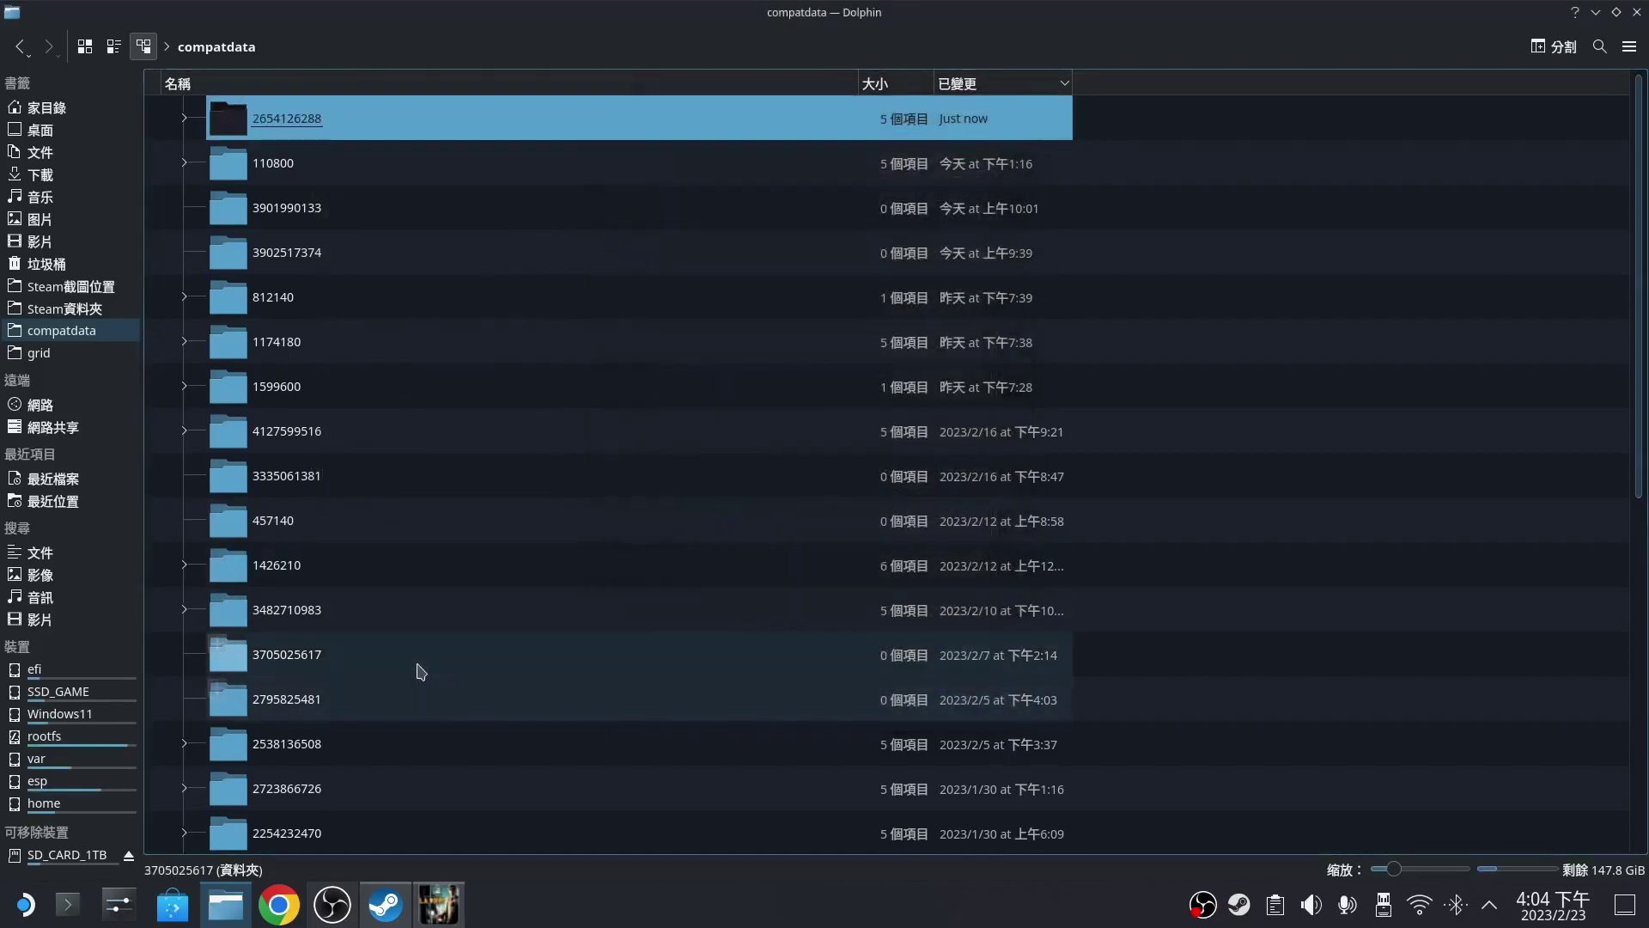
Return to the patch installer at its licence agreement, cancel the setup and confirm quitting
left_click(435, 907)
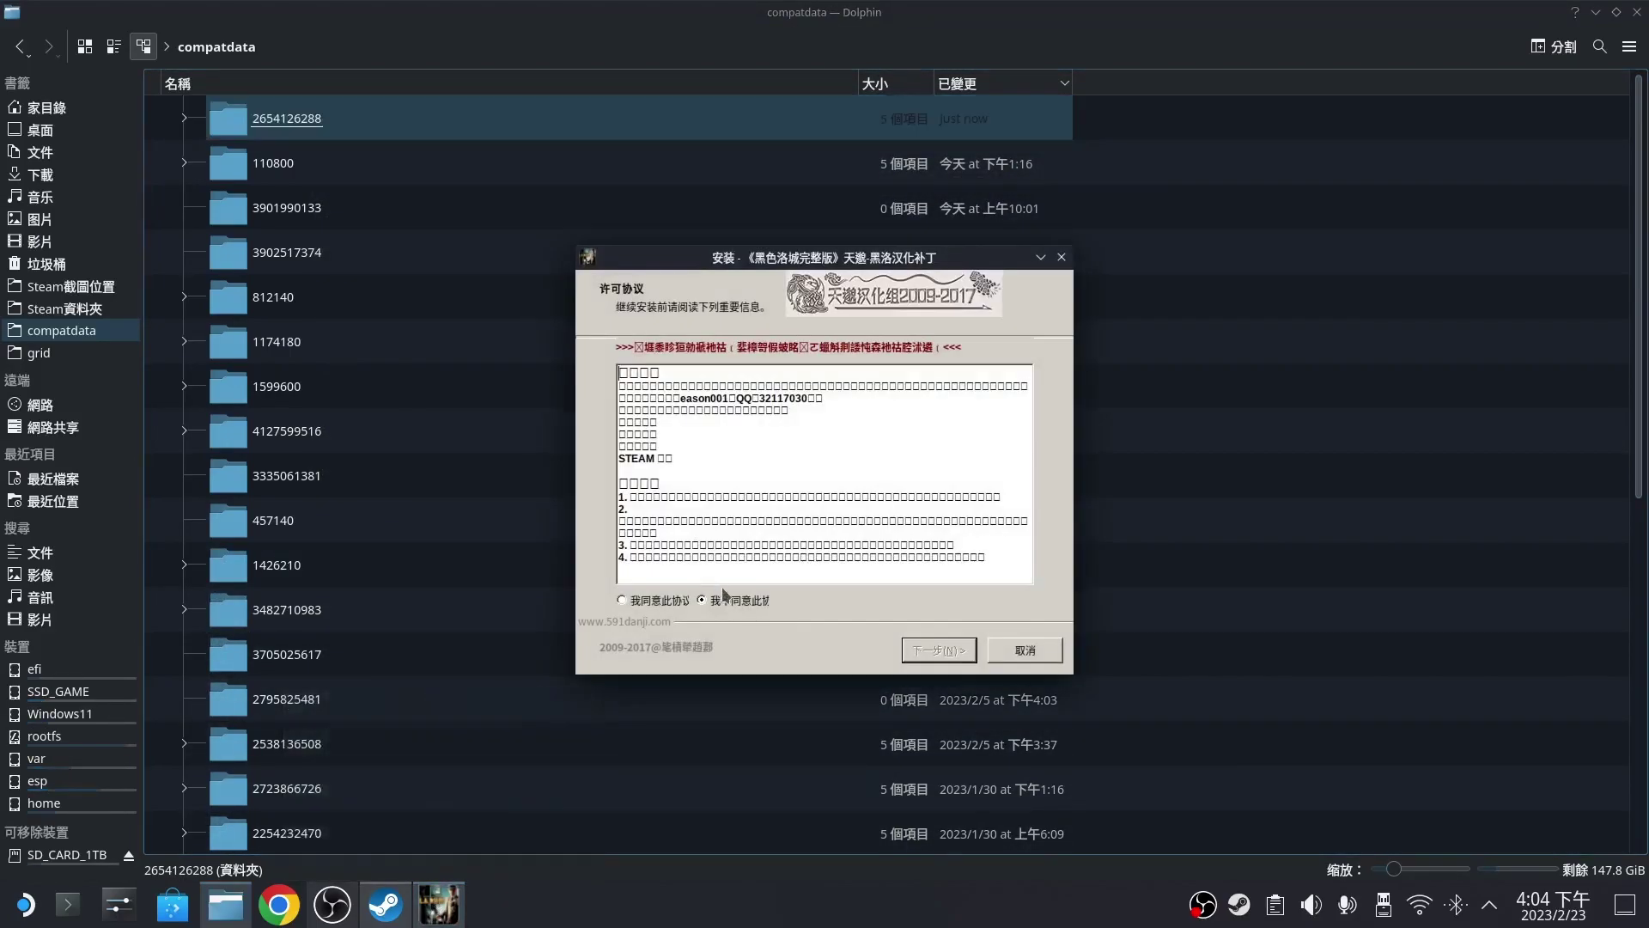
left_click(1047, 660)
key("y")
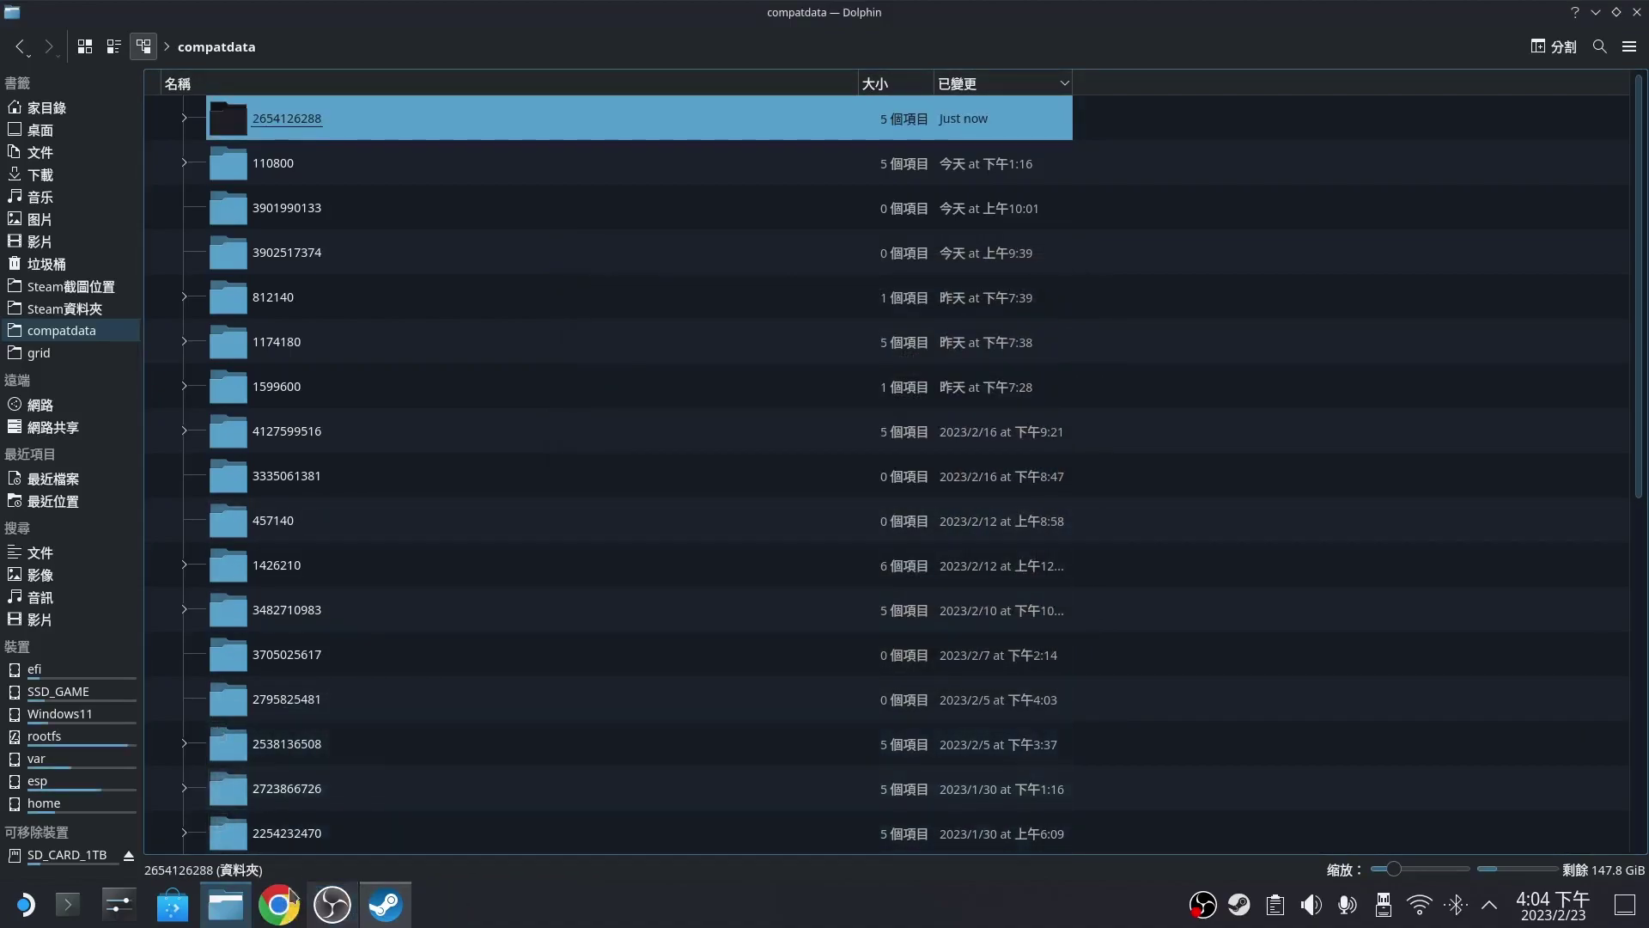
Switch to Steam and remove the non-Steam entry LANCNv1.2.exe from the library
left_click(385, 905)
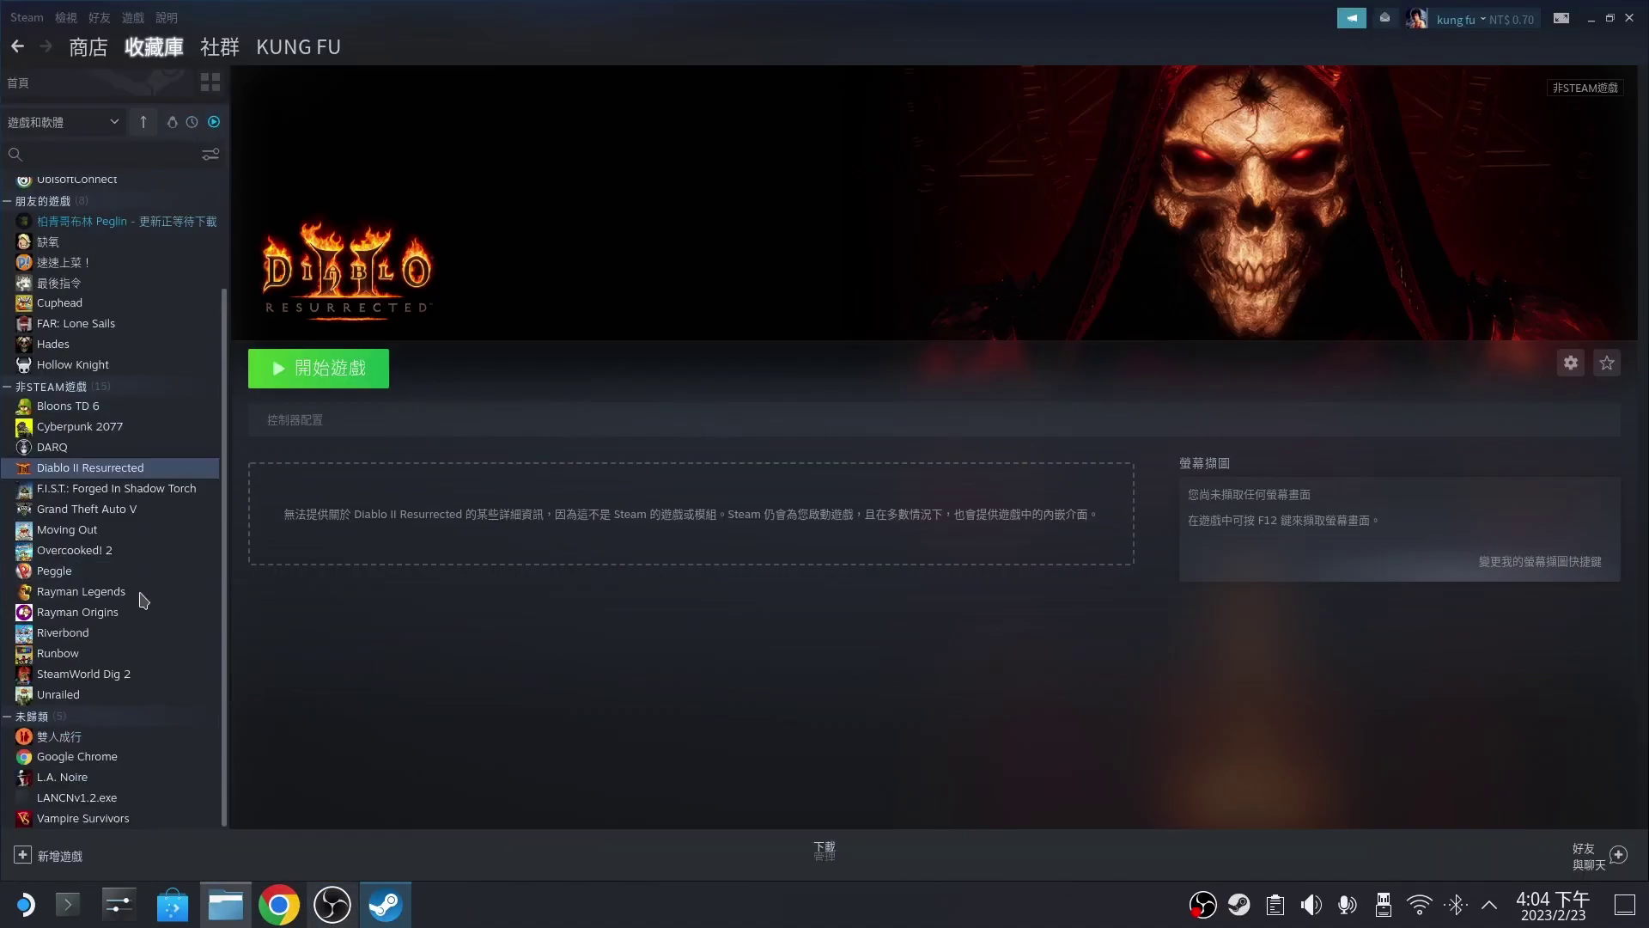
left_click(127, 811)
right_click(127, 811)
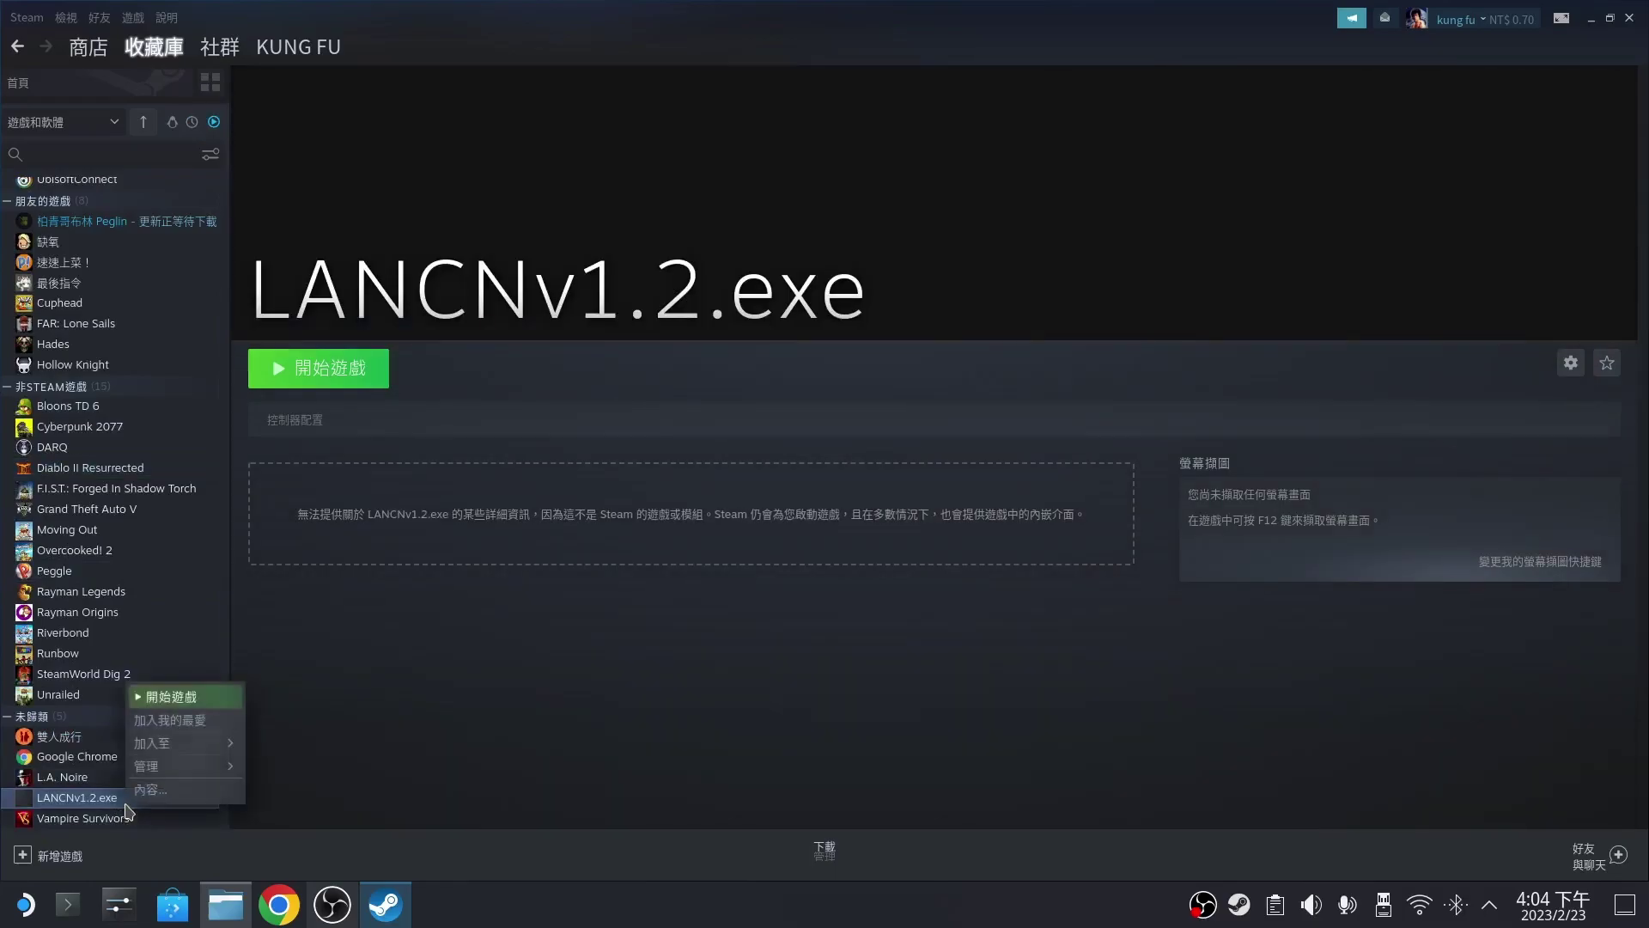
mouse_move(196, 777)
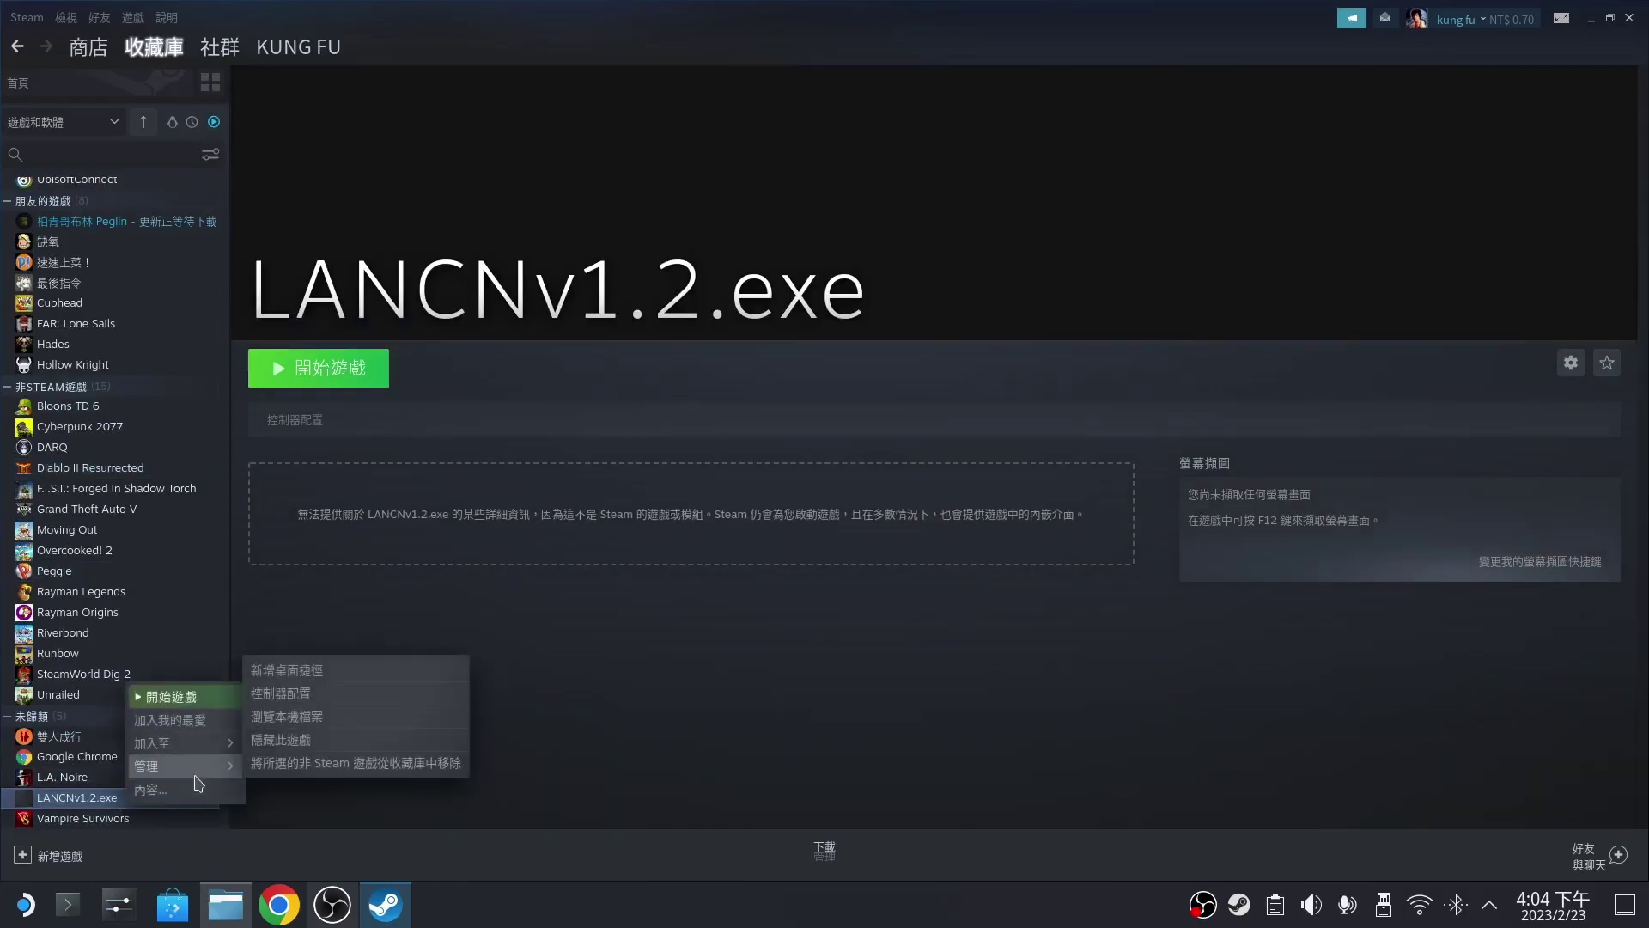
left_click(304, 763)
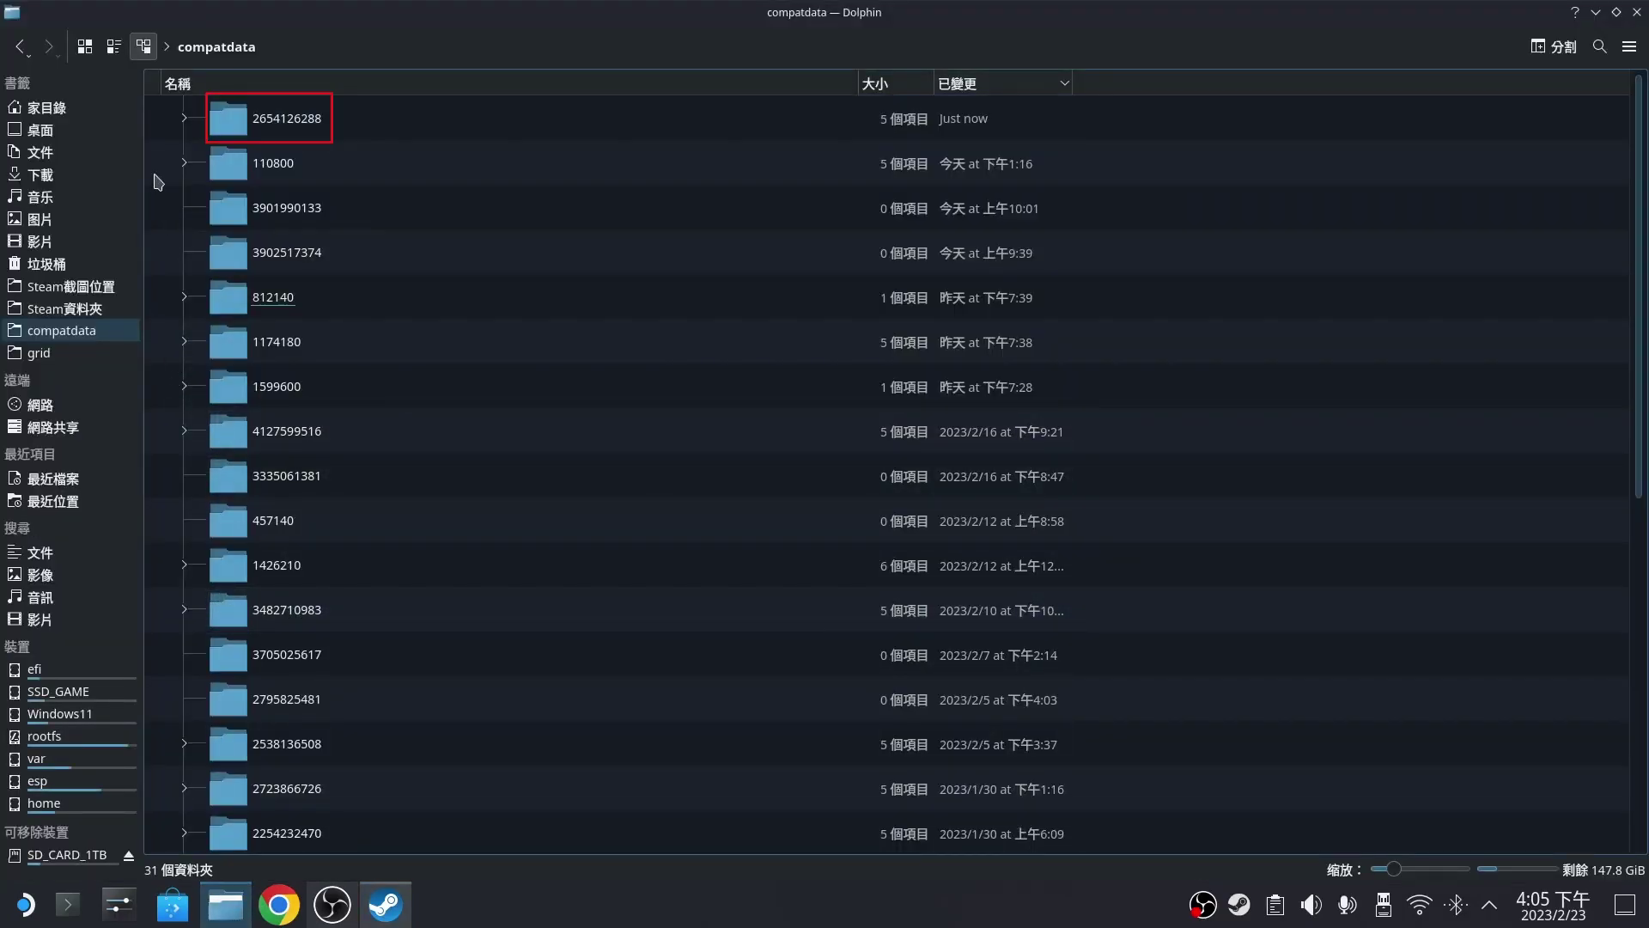
right_click(303, 134)
left_click(427, 527)
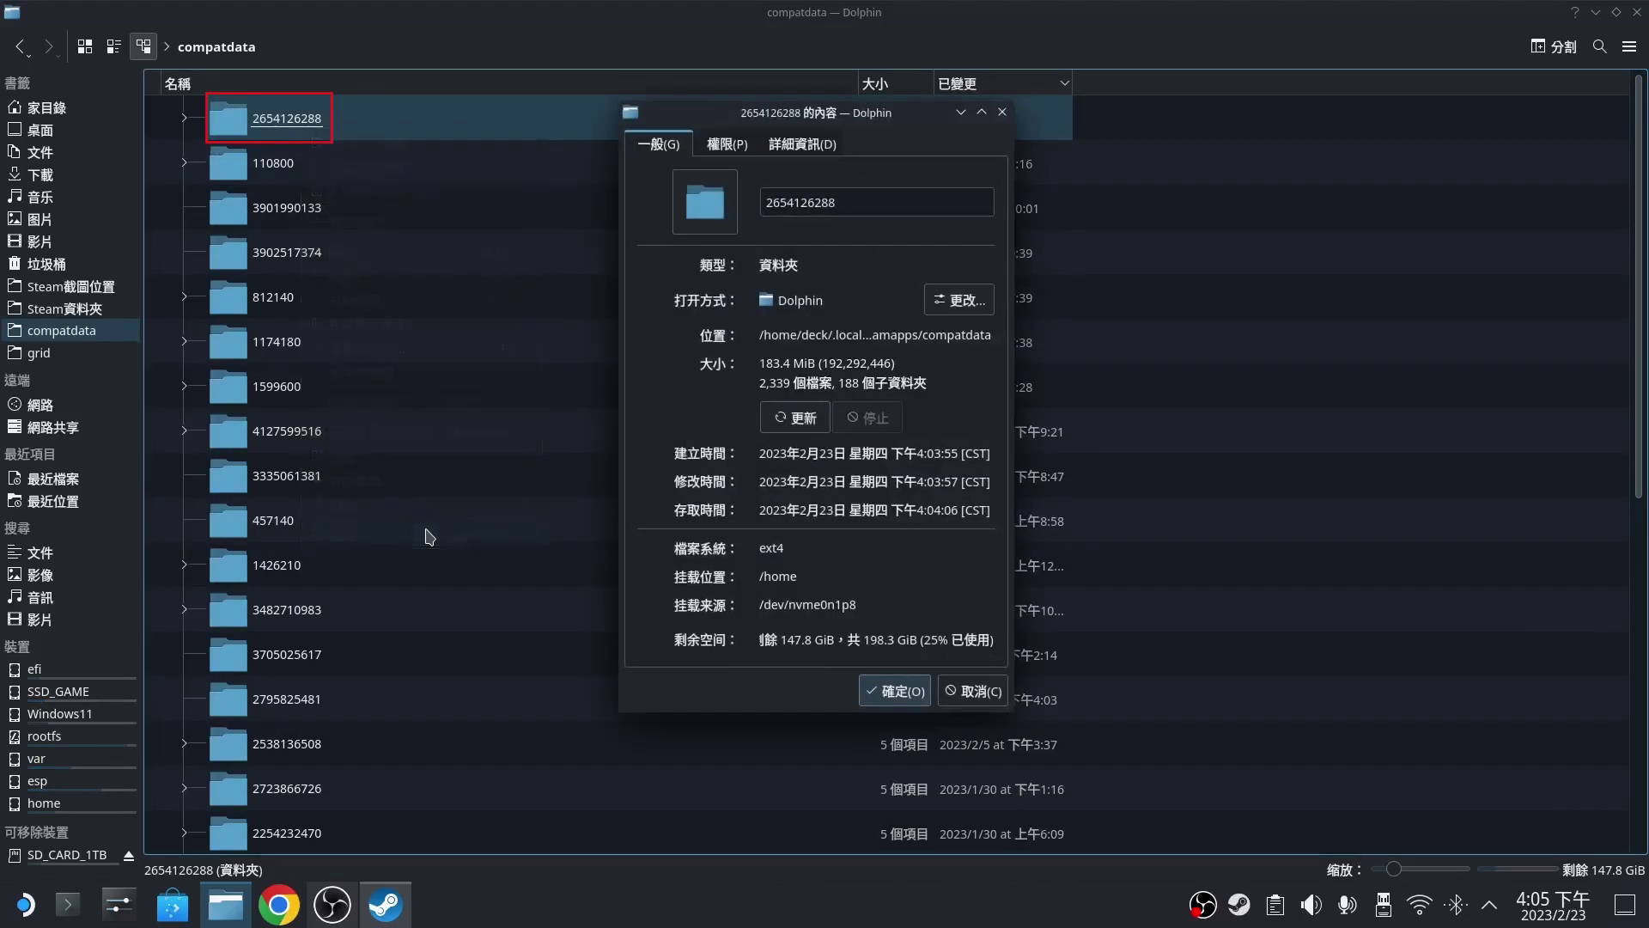
left_click(971, 693)
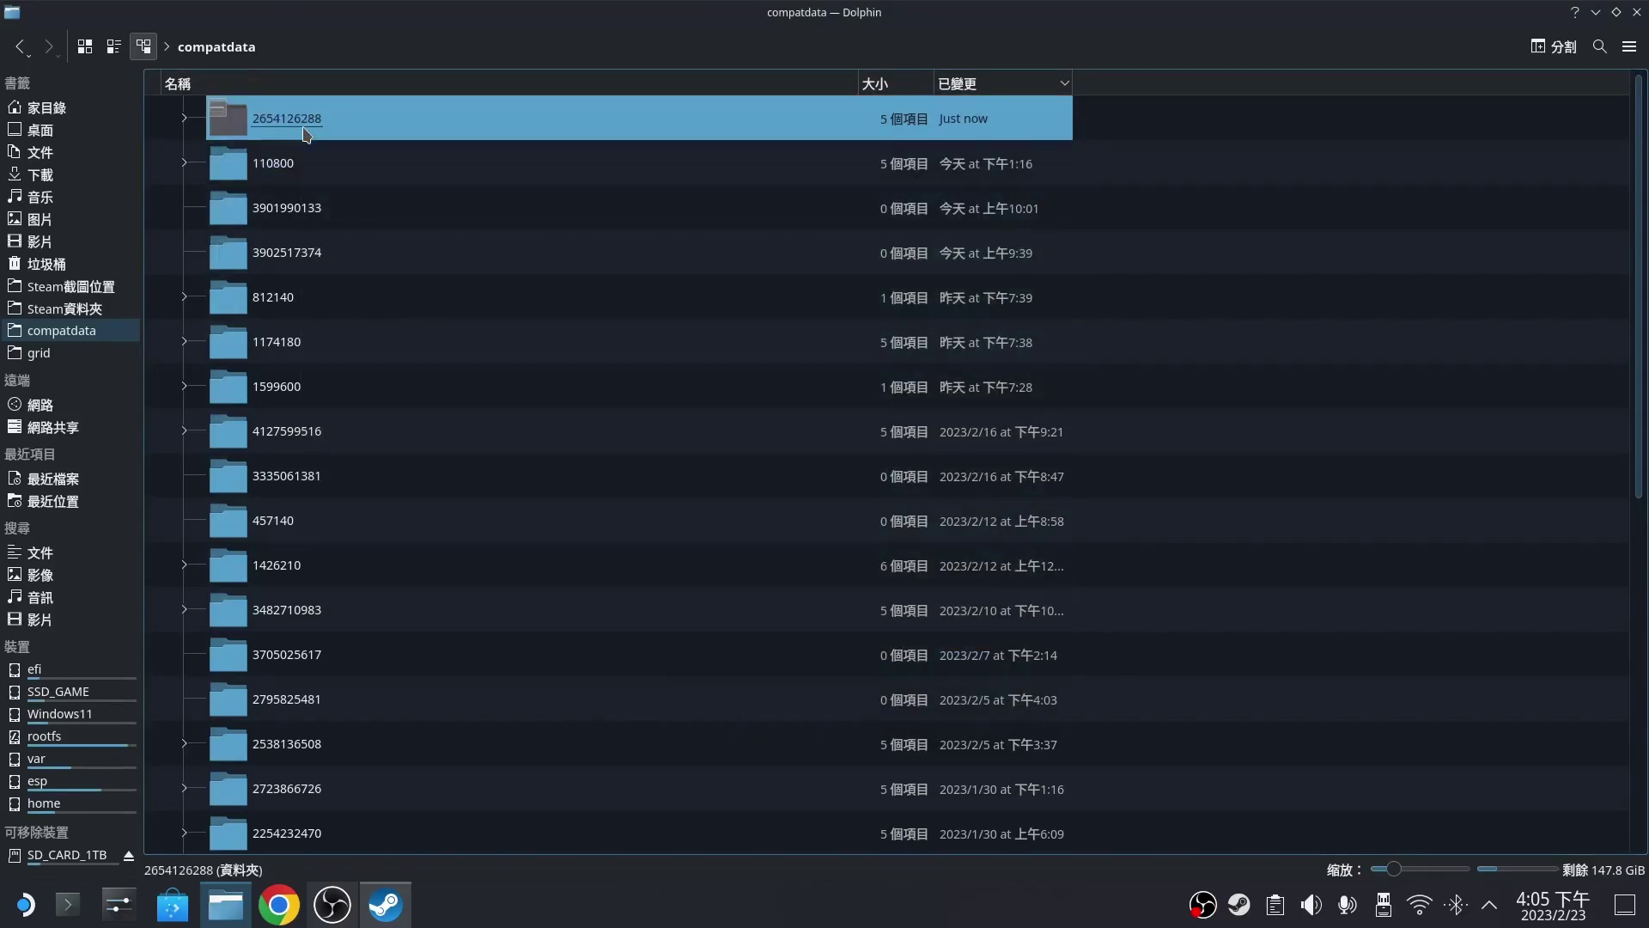
key("Delete")
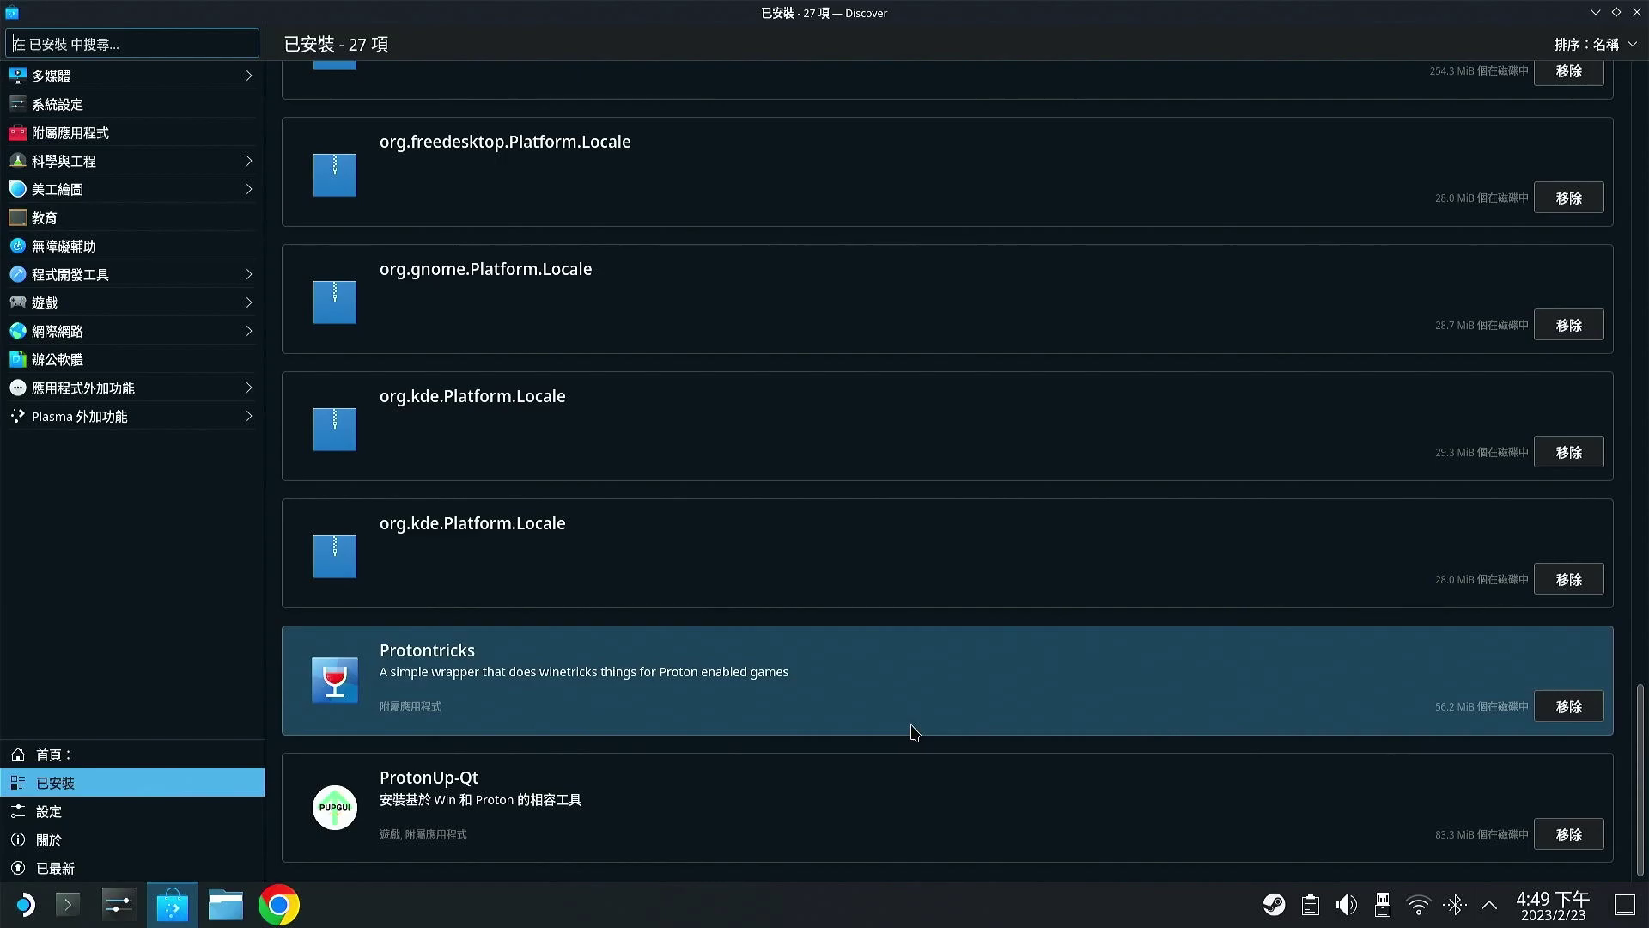
Launch Protontricks from its page in Discover, maximize its app list and open the L.A. Noire prefix
left_click(913, 730)
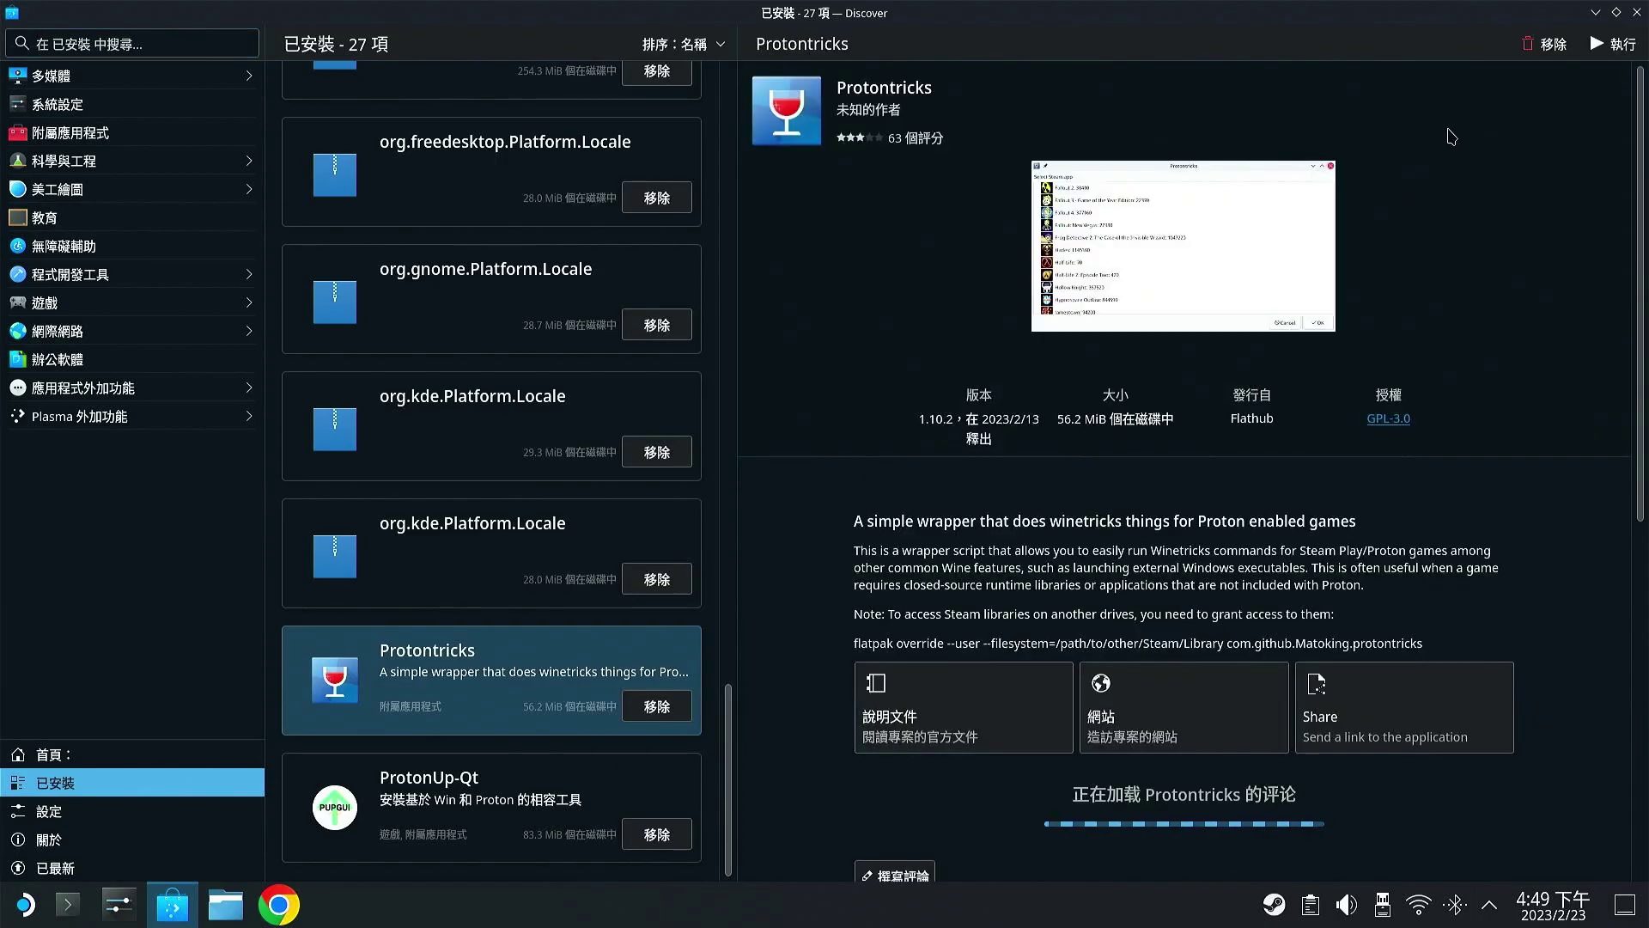
left_click(1615, 45)
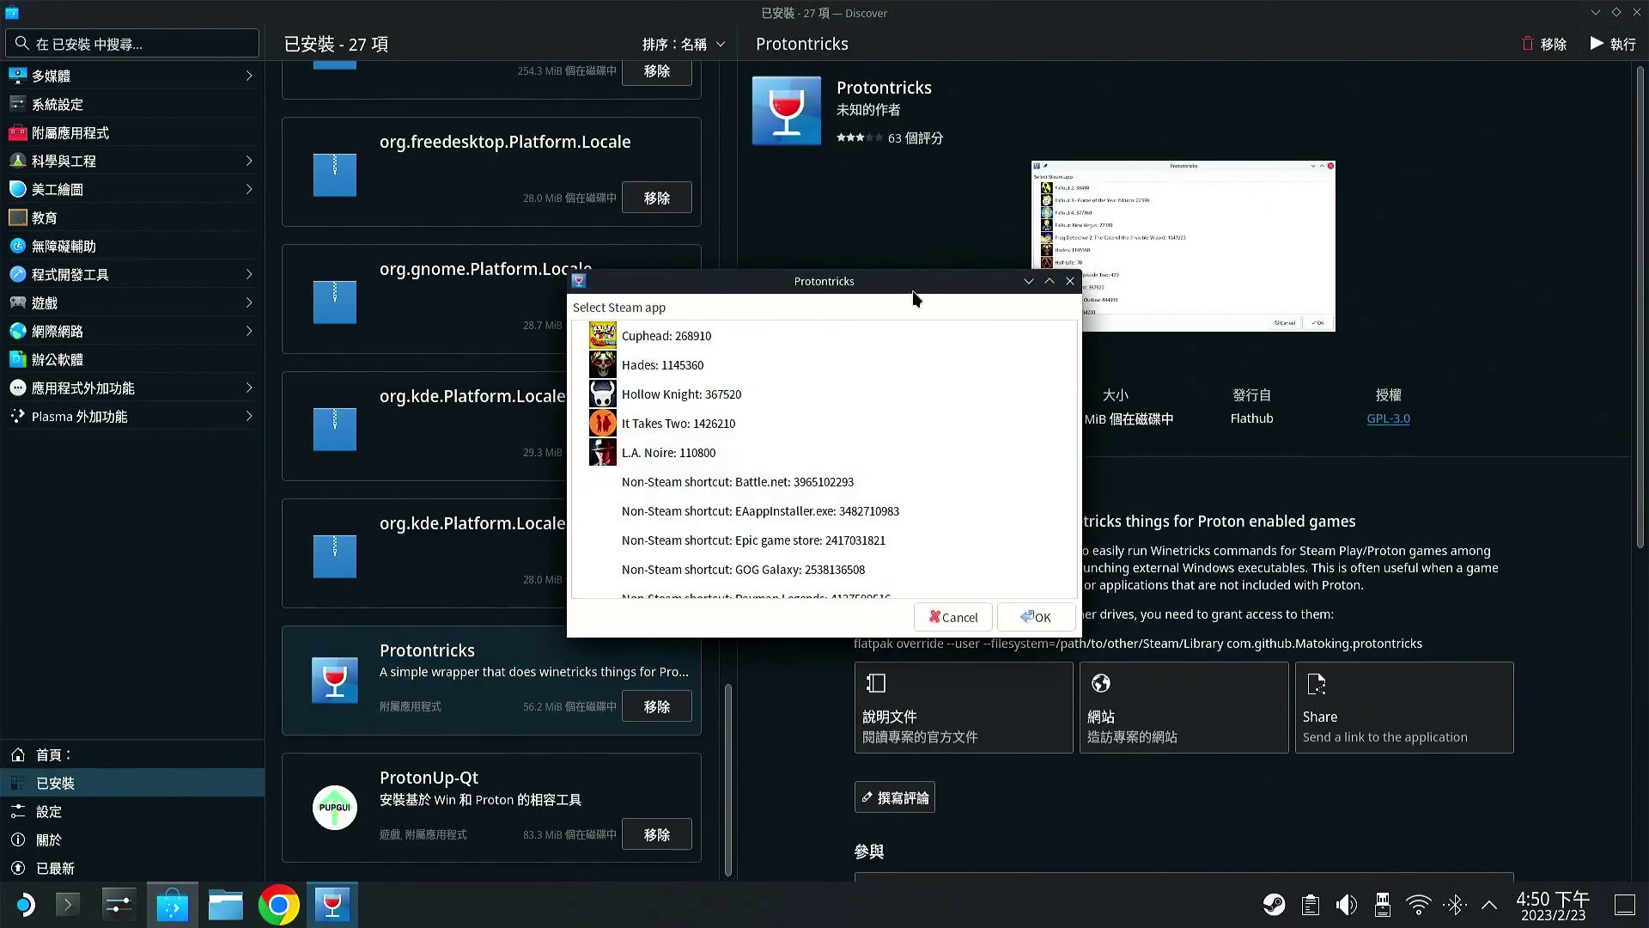
double_click(913, 288)
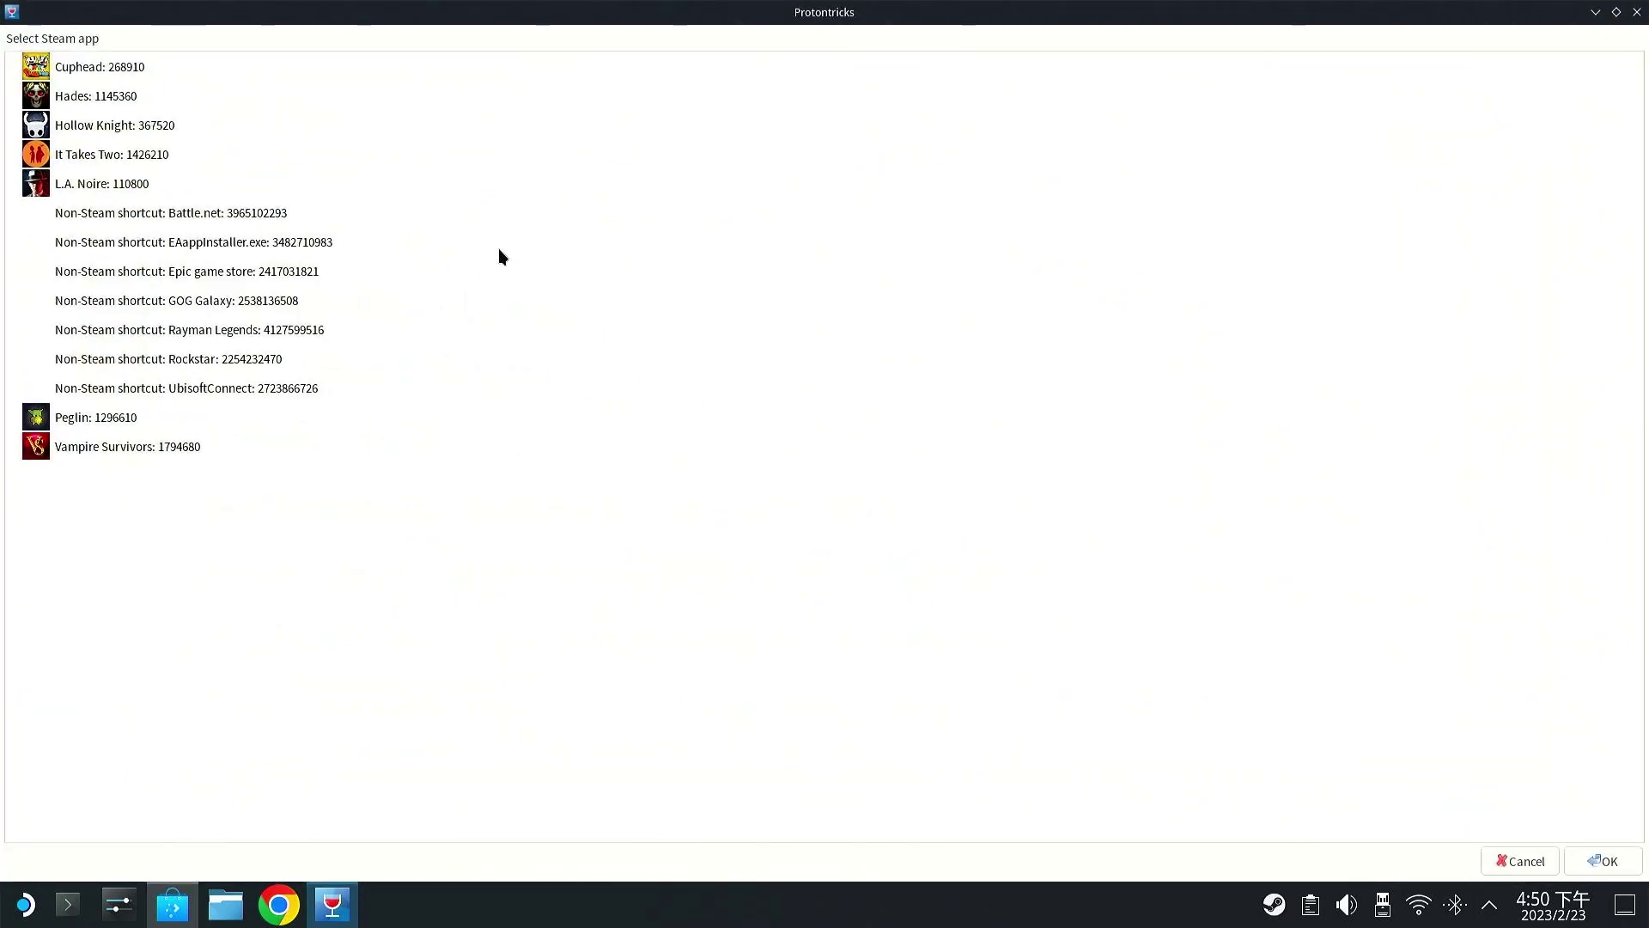
left_click(152, 186)
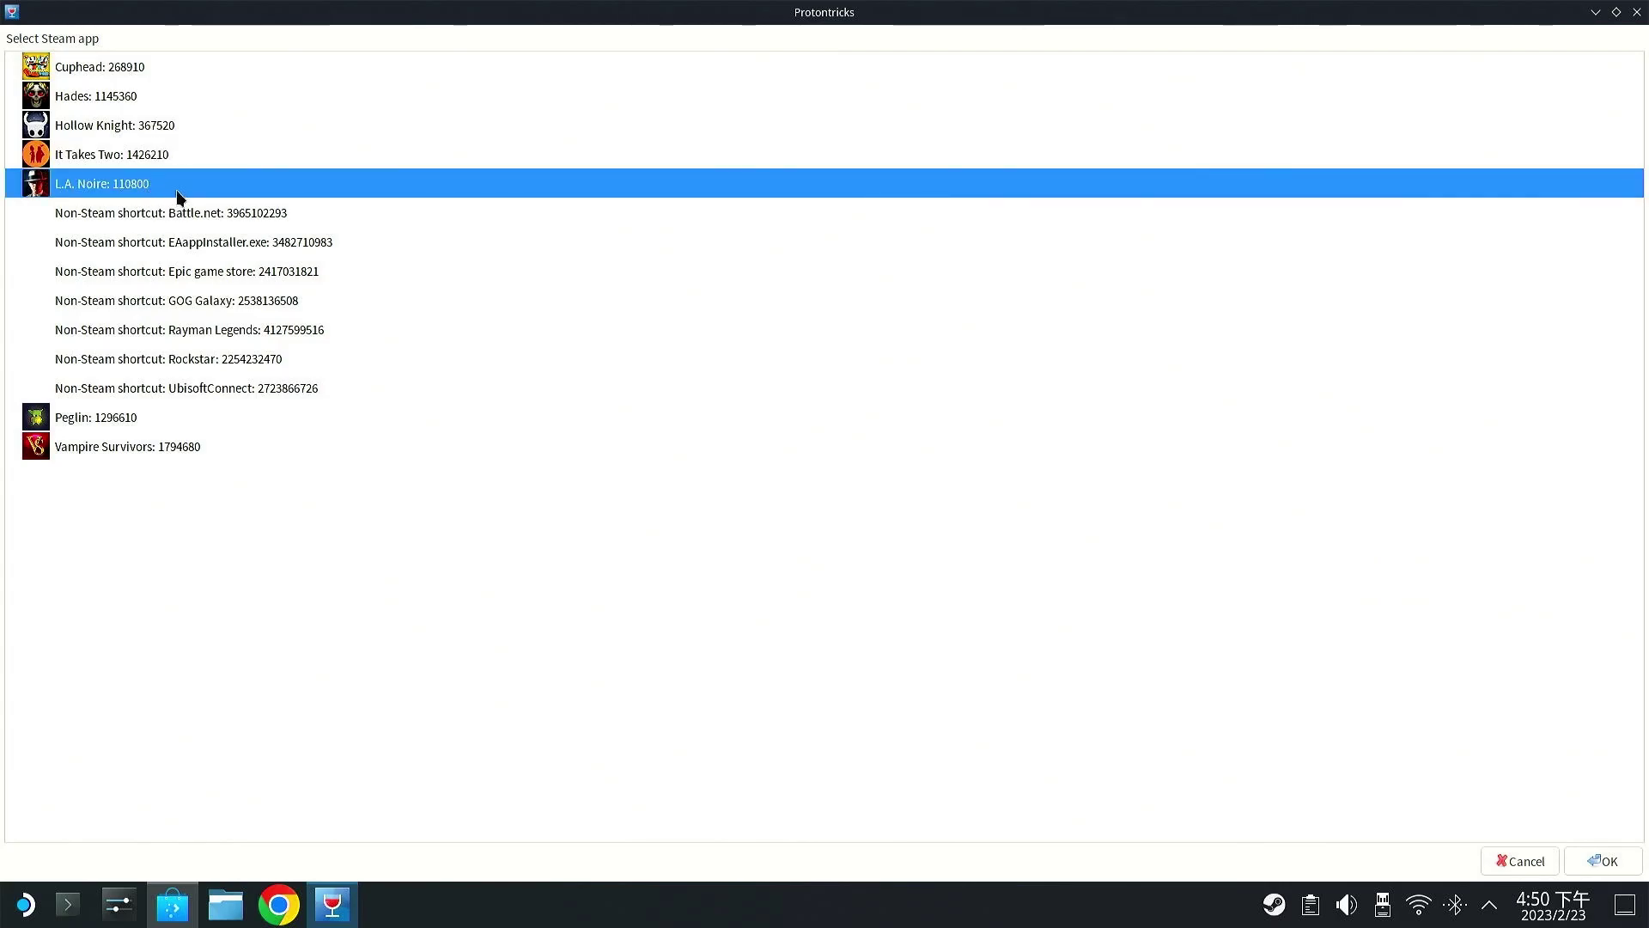
double_click(157, 182)
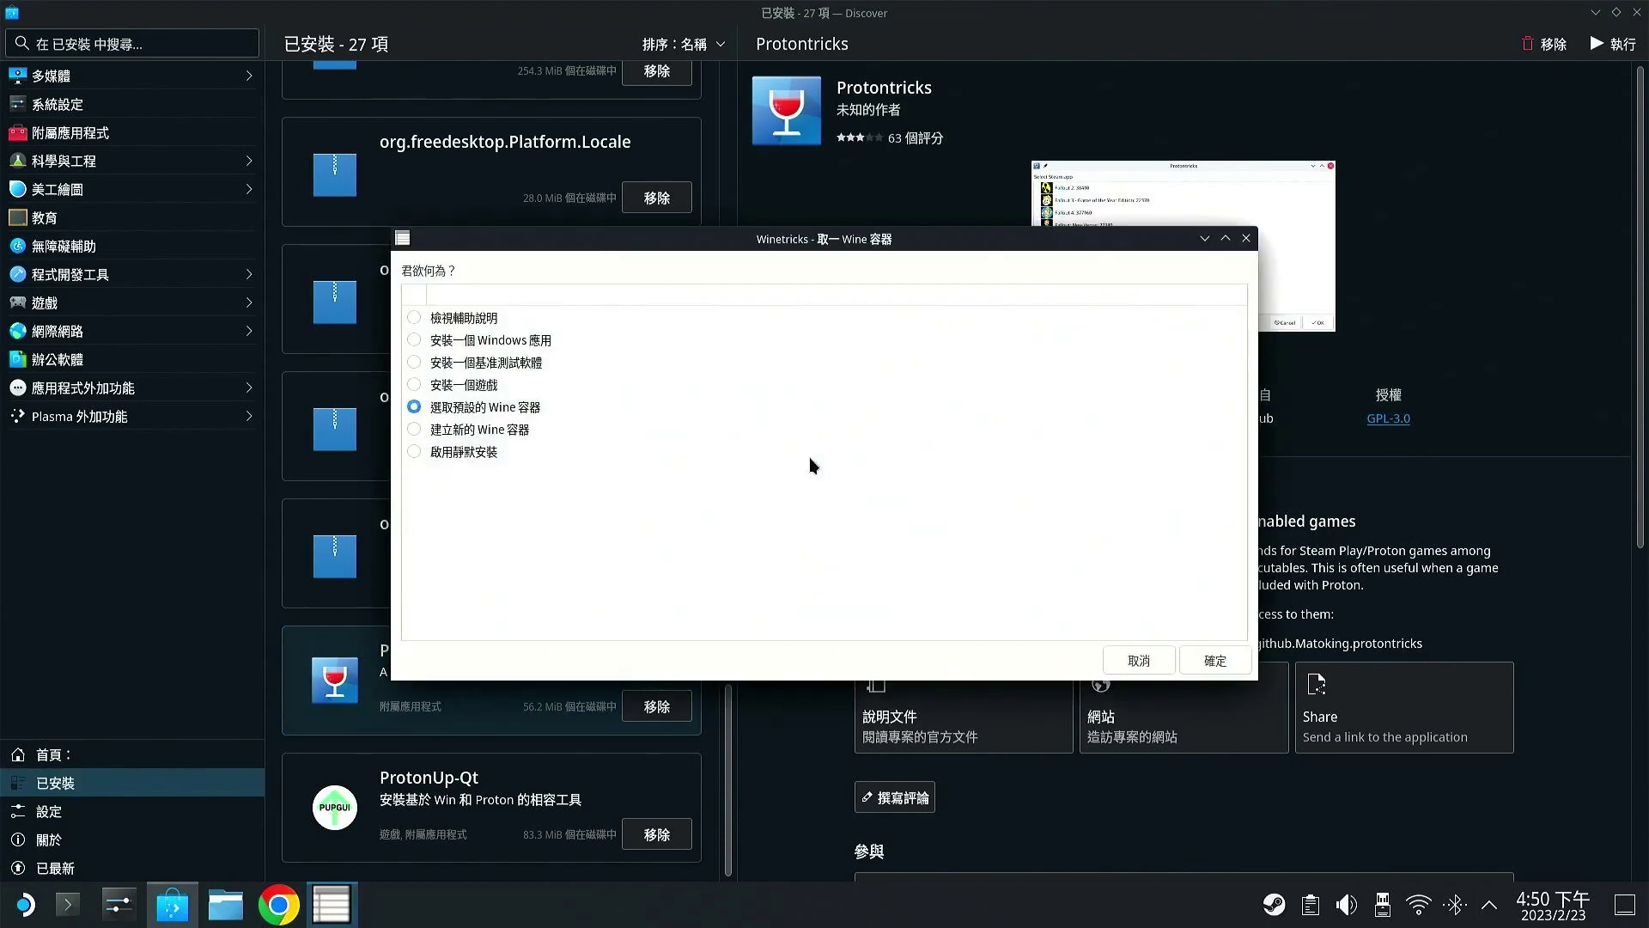
Examine the installable Windows applications for the prefix, sorted by publisher, and return to the initial Winetricks choices without installing any
left_click(416, 342)
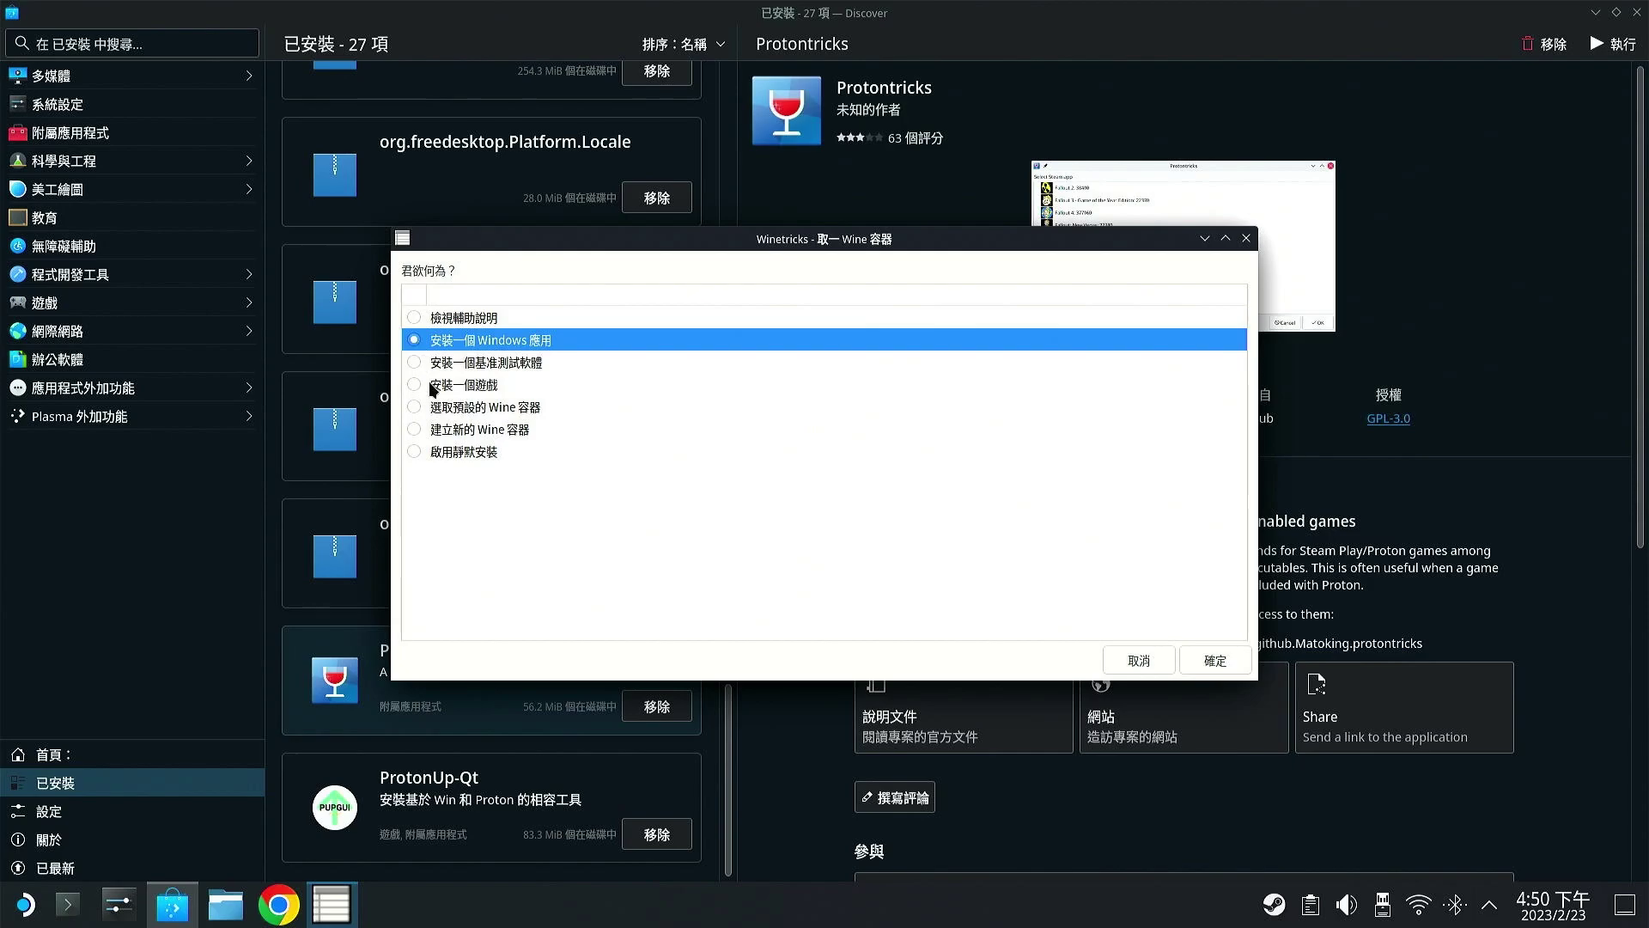
left_click(1217, 660)
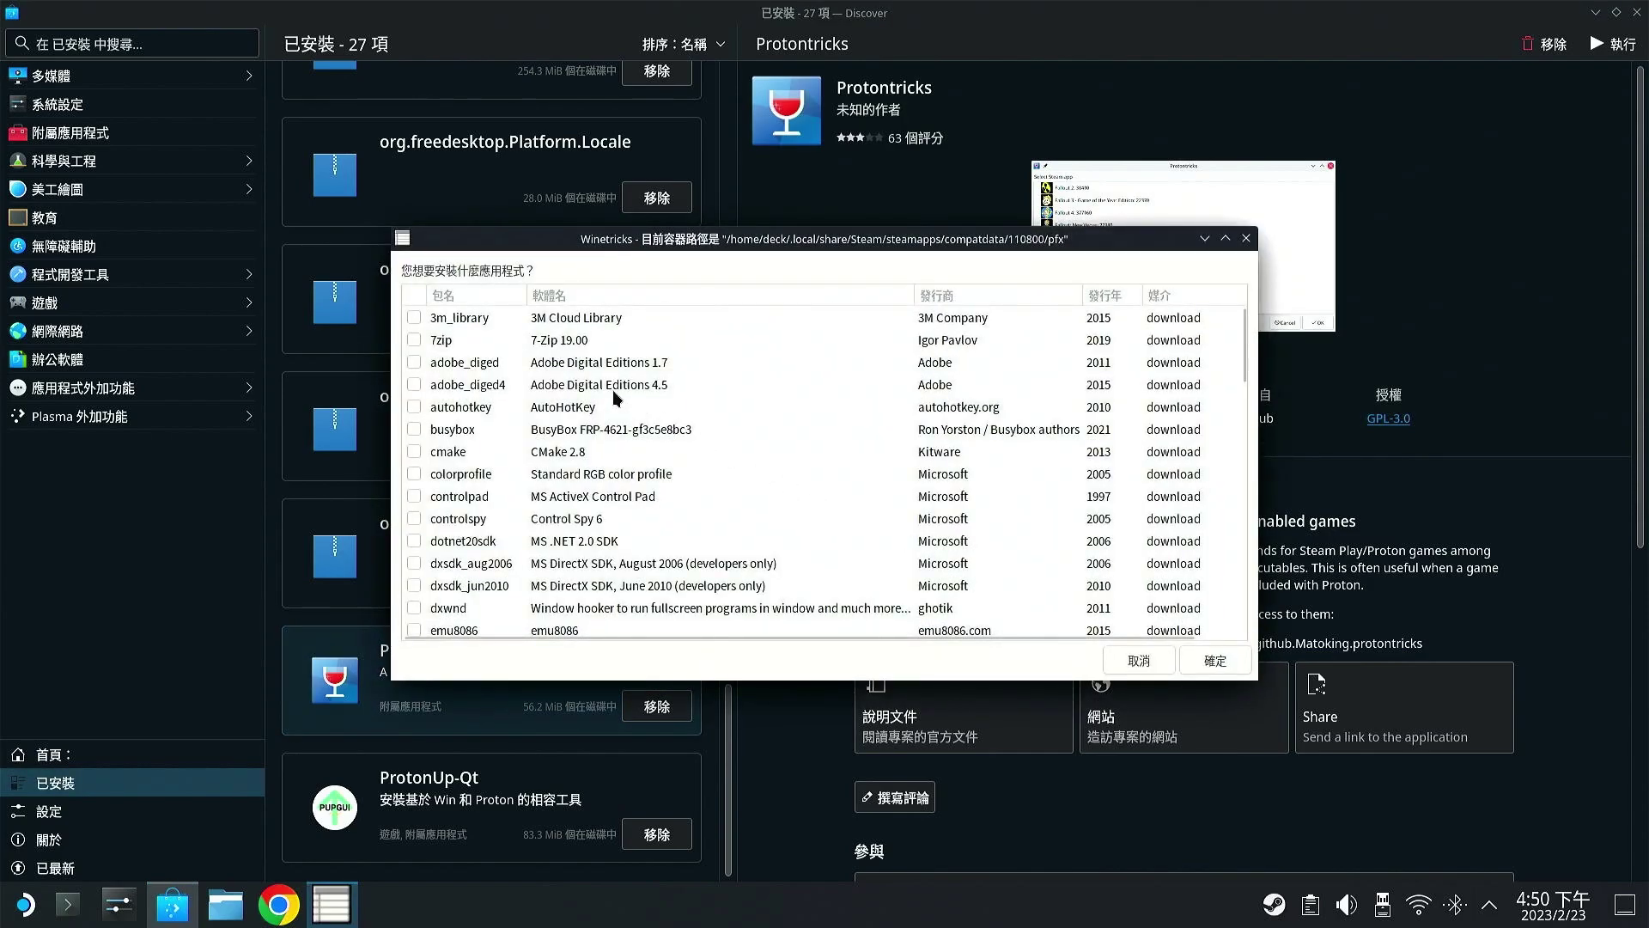
left_click(937, 295)
scroll(566, 421, "down", 2)
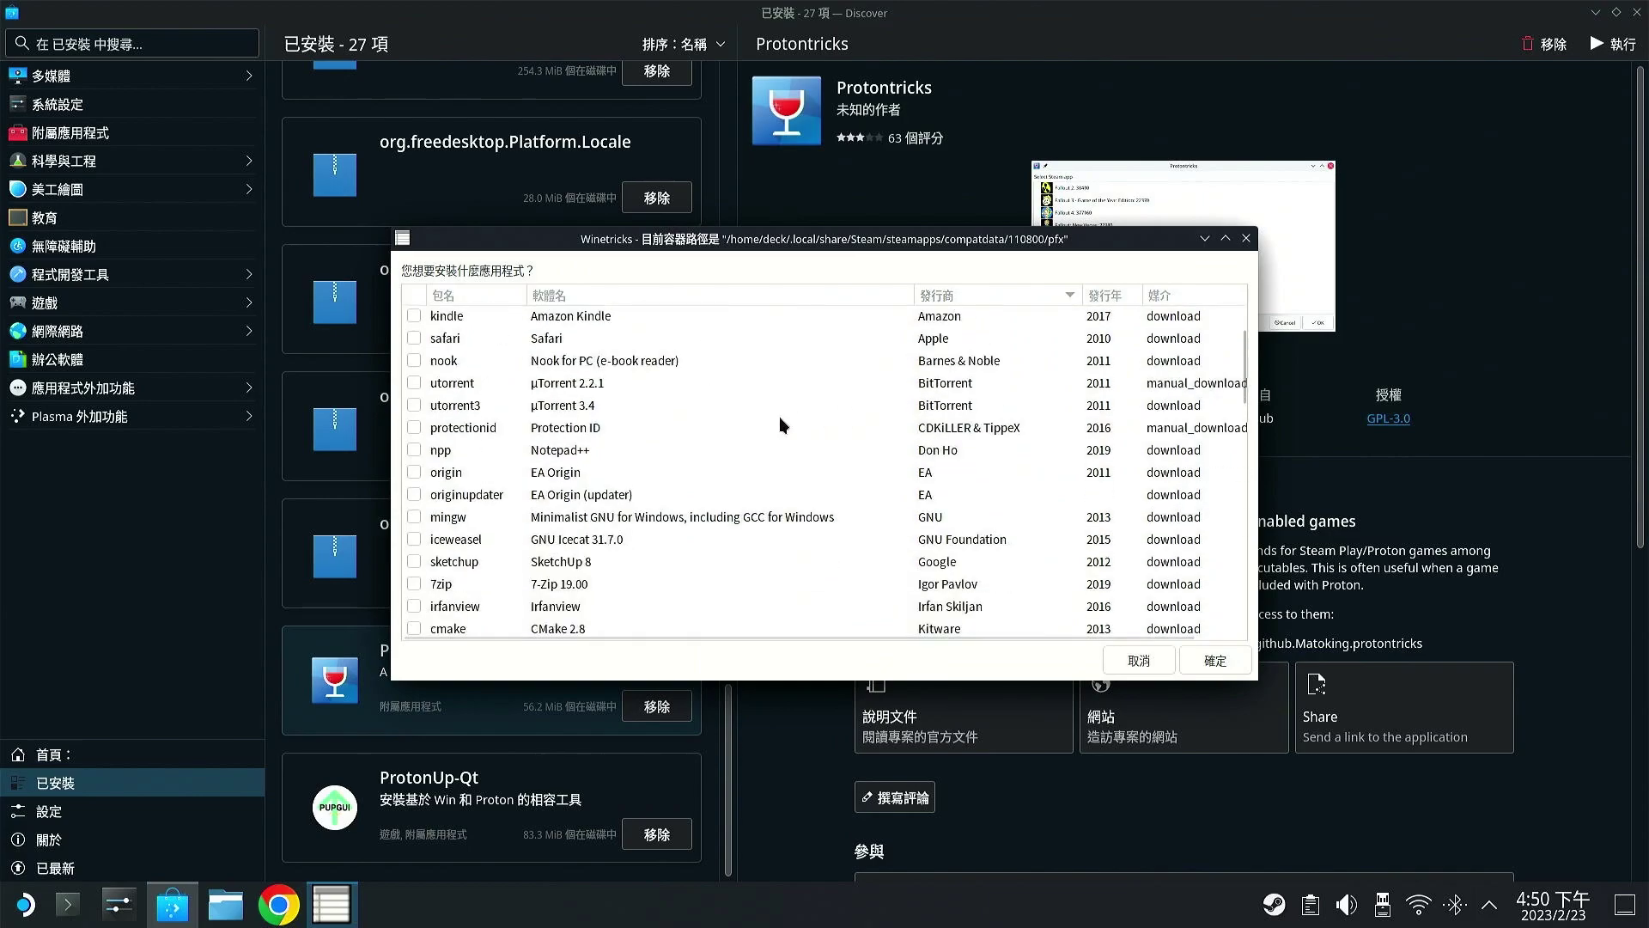
scroll(601, 481, "down", 3)
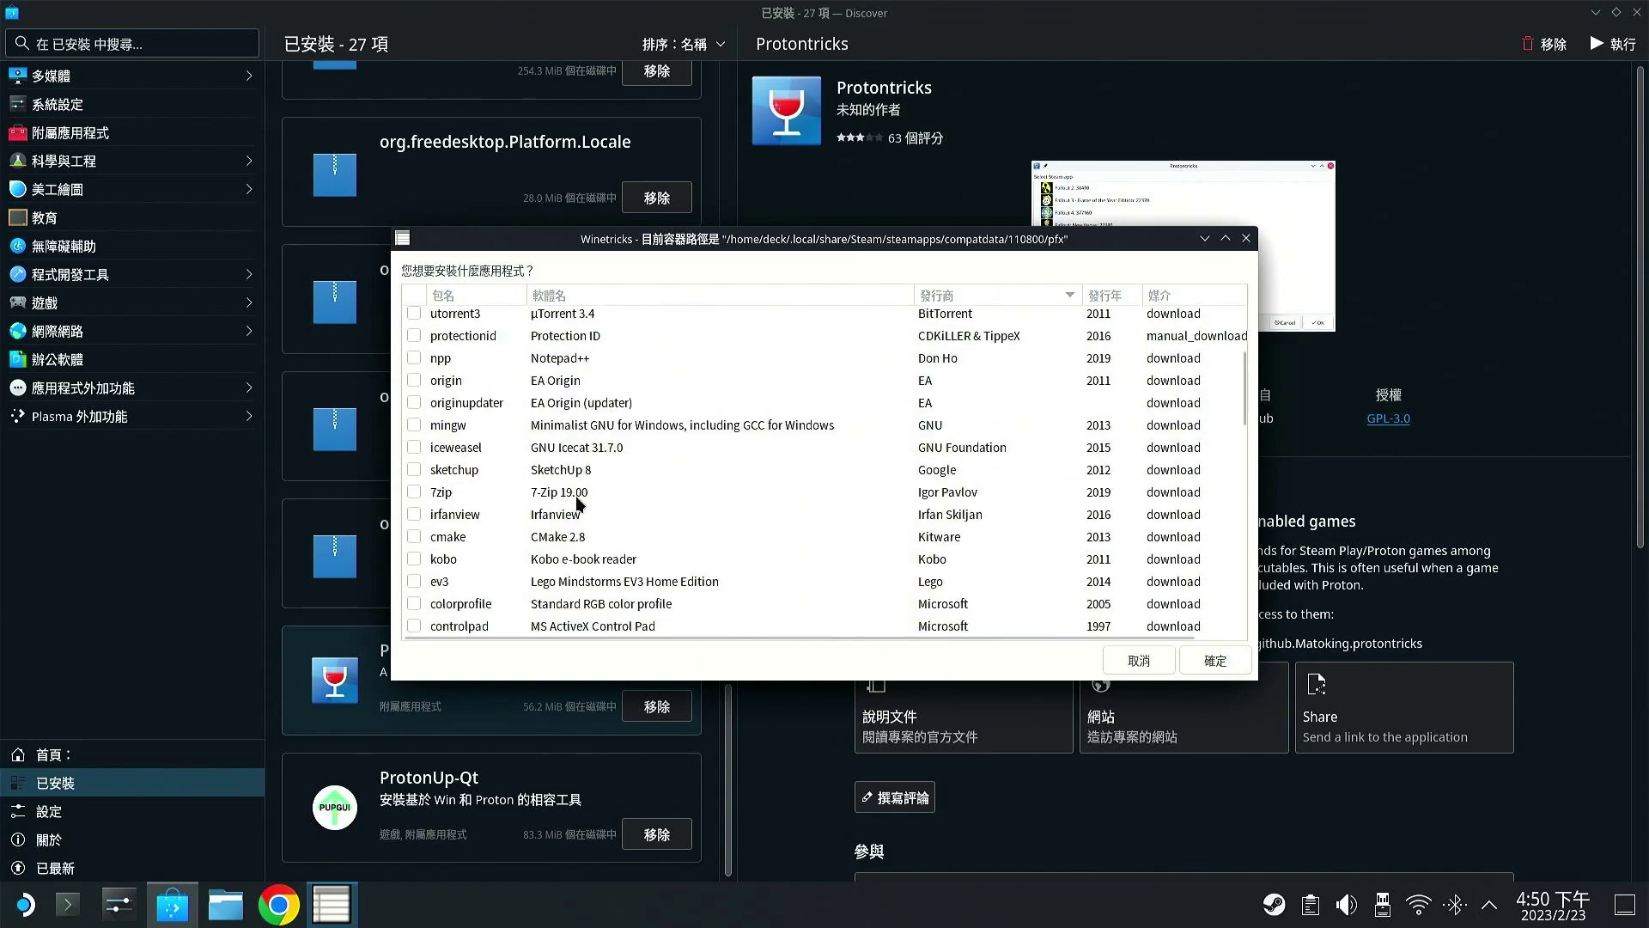
scroll(643, 520, "down", 5)
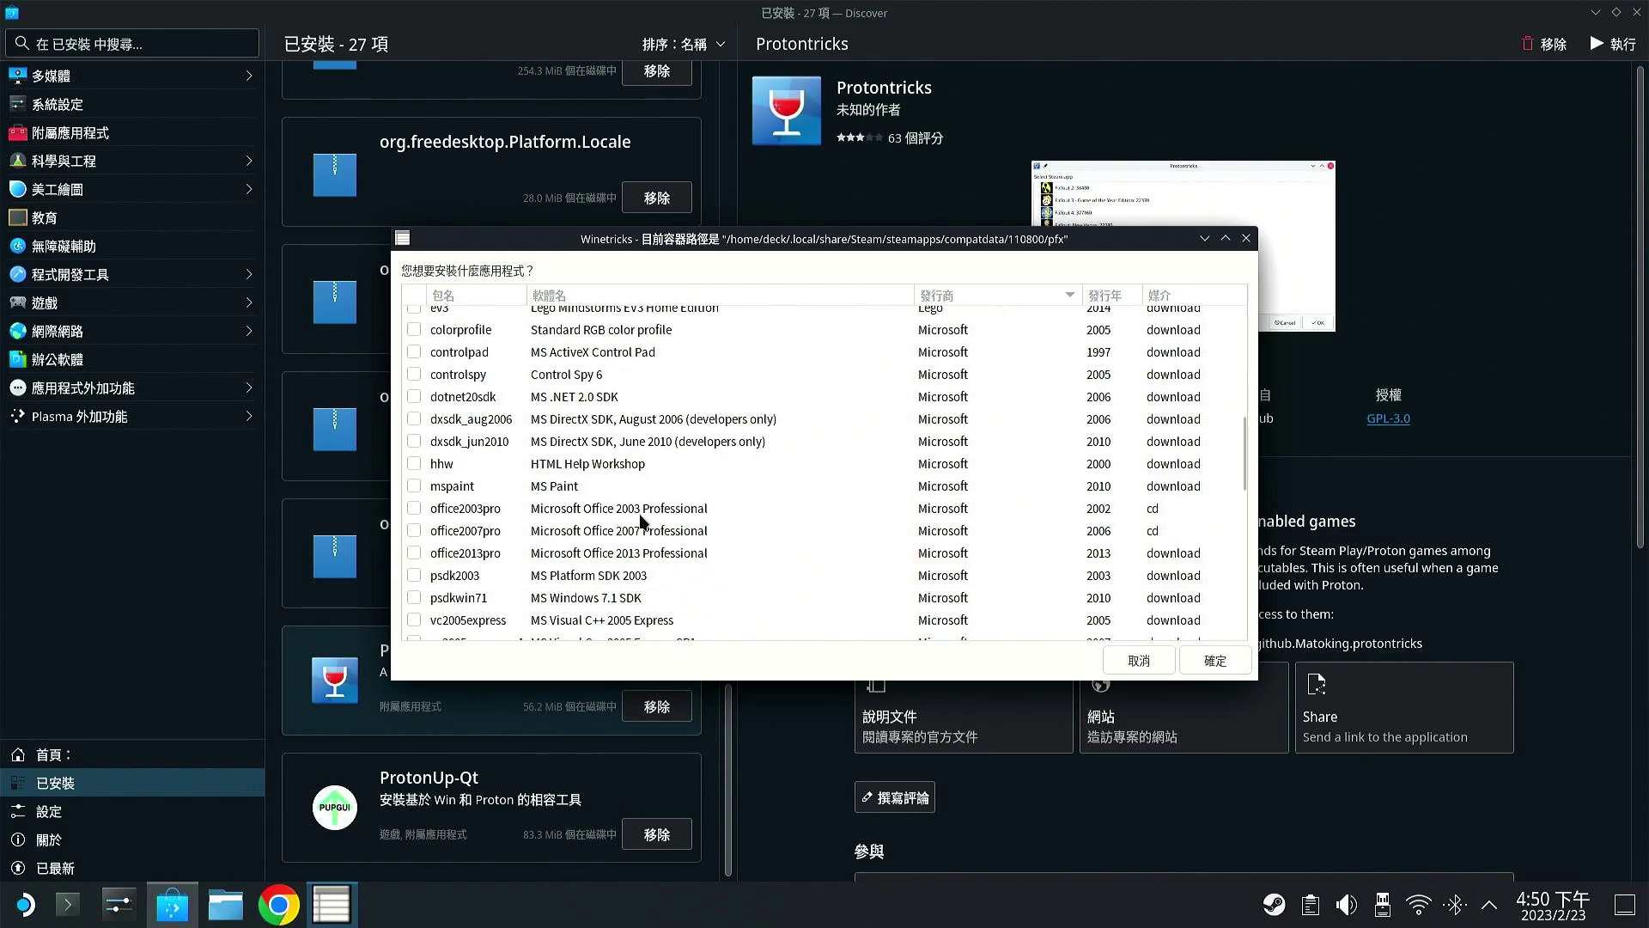
scroll(584, 446, "down", 3)
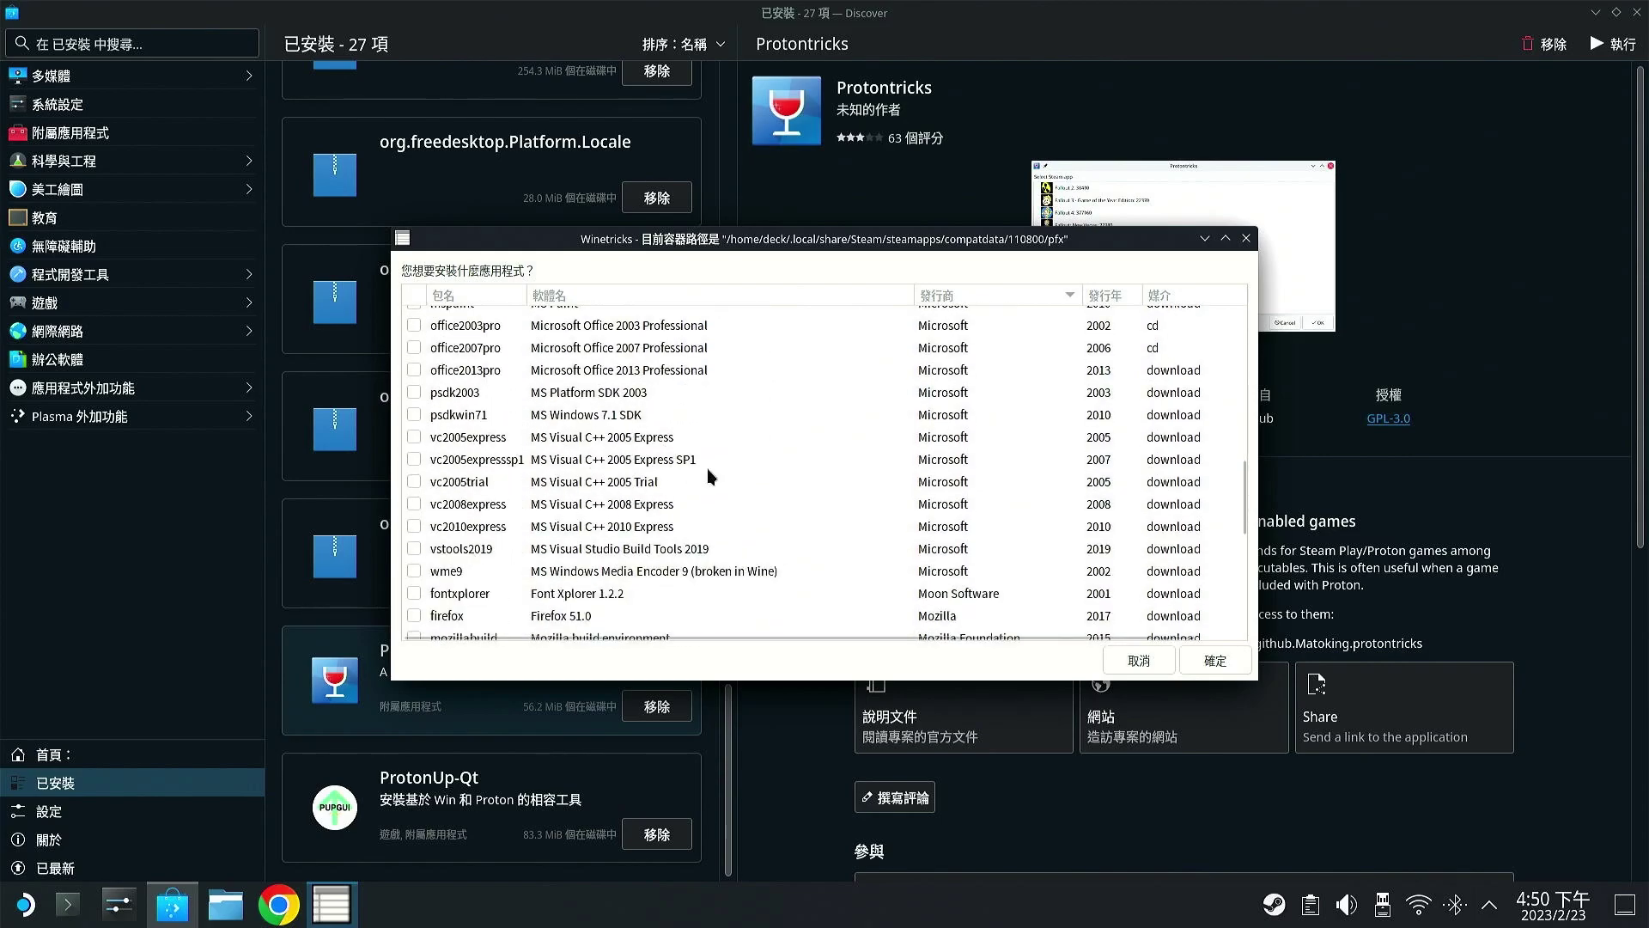
scroll(710, 477, "down", 10)
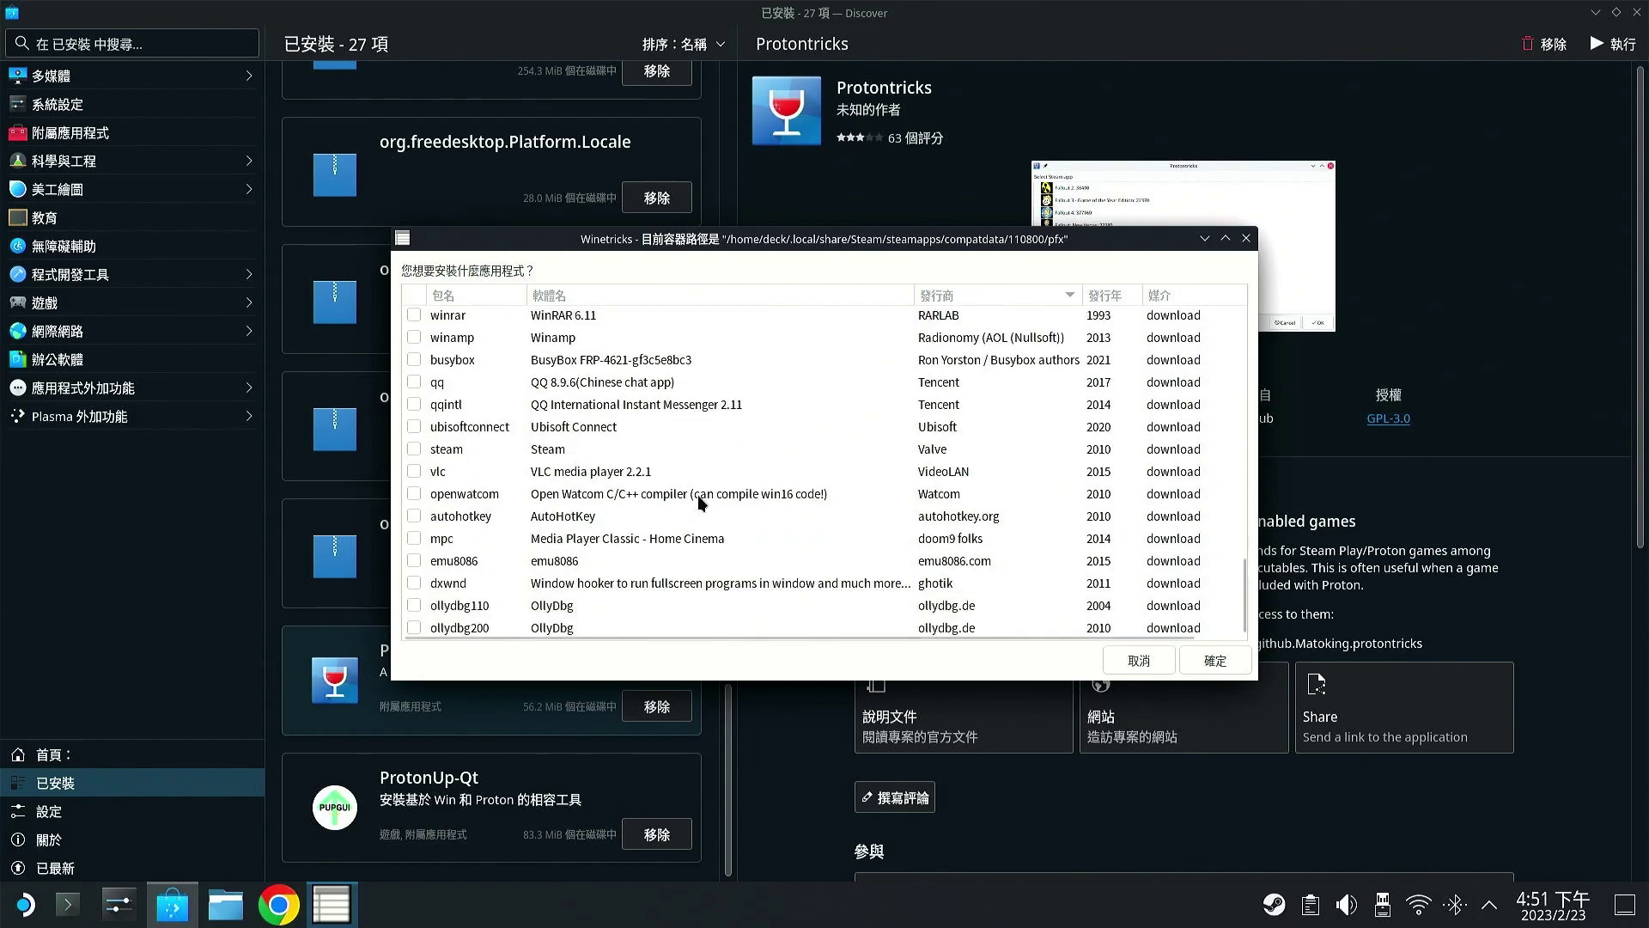
scroll(722, 481, "up", 20)
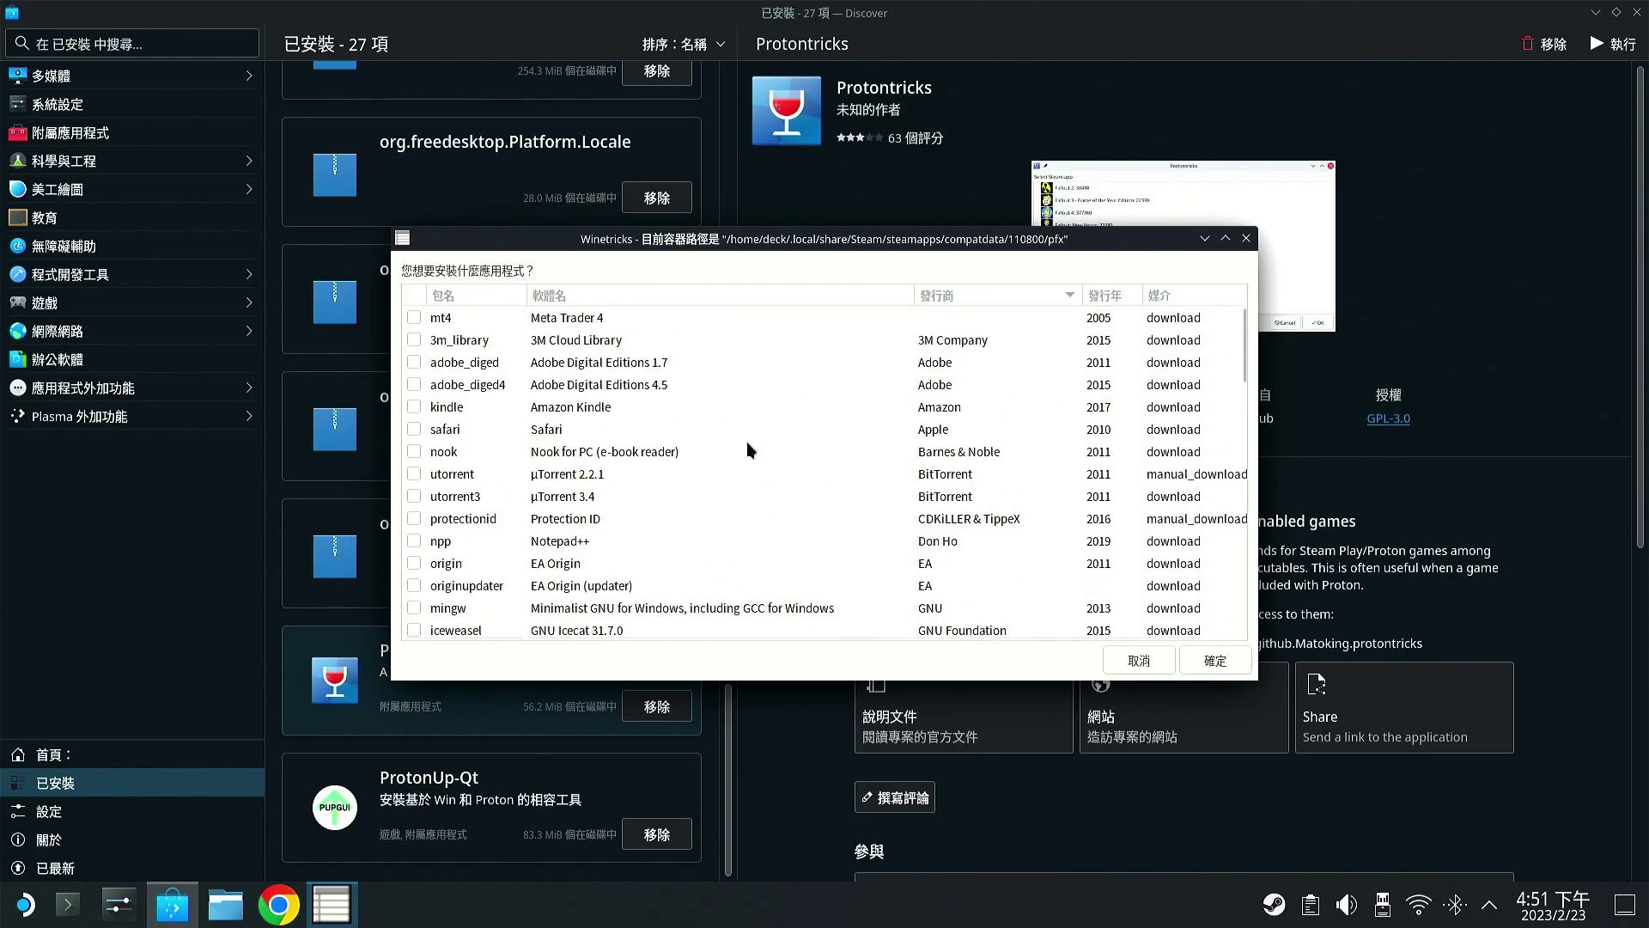
left_click(1145, 667)
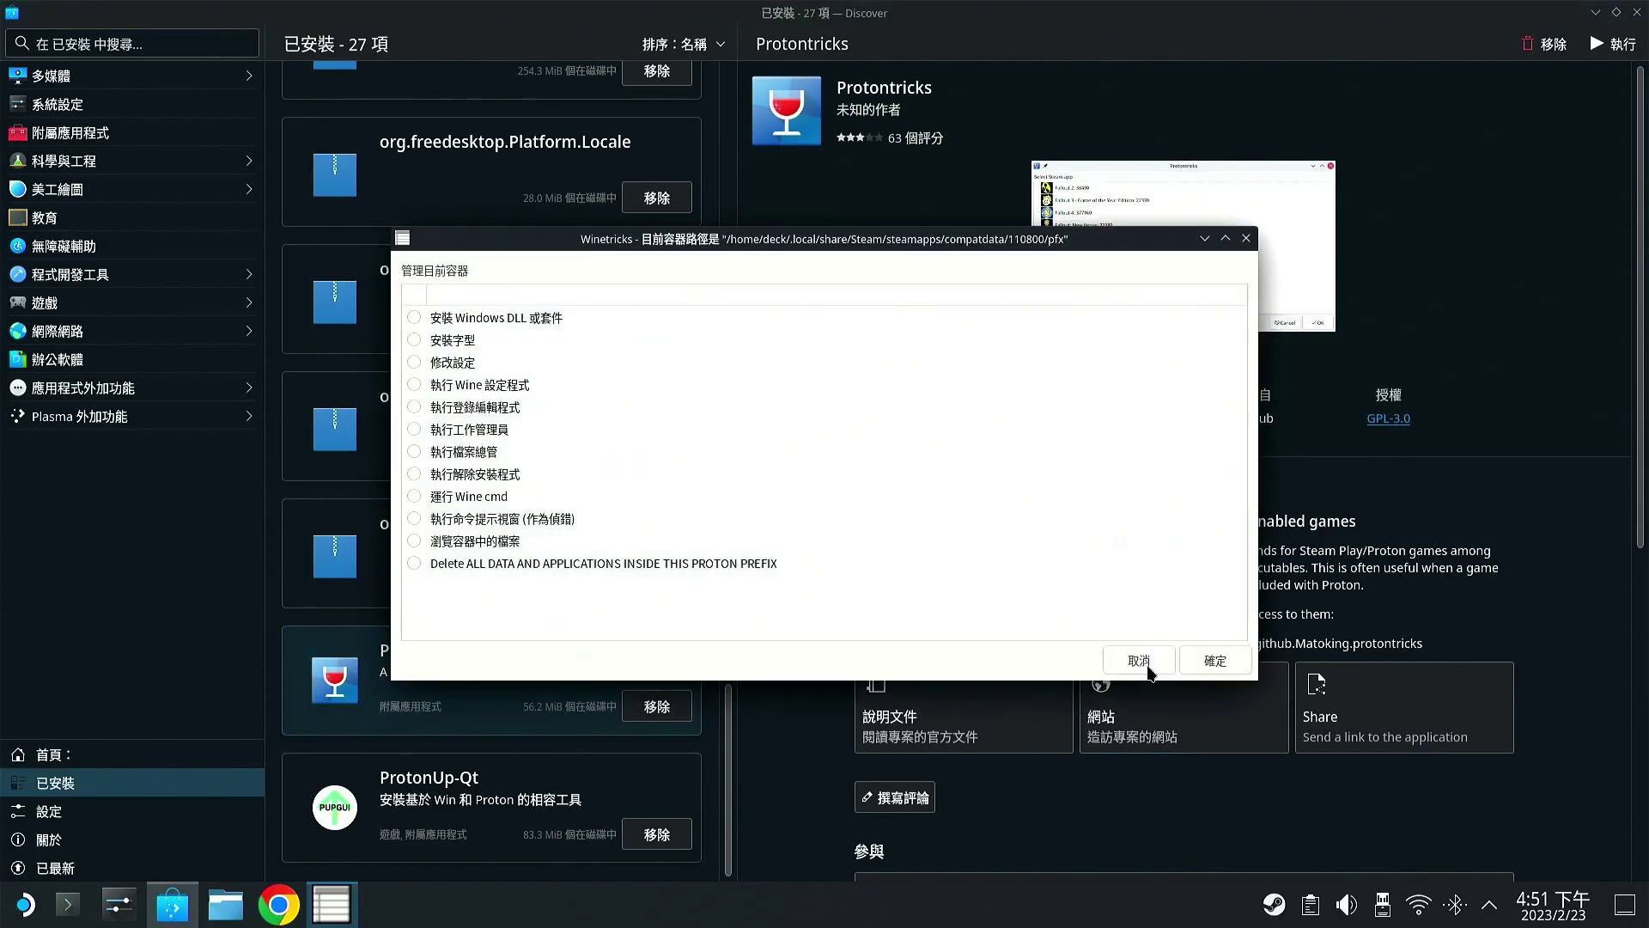
left_click(1143, 663)
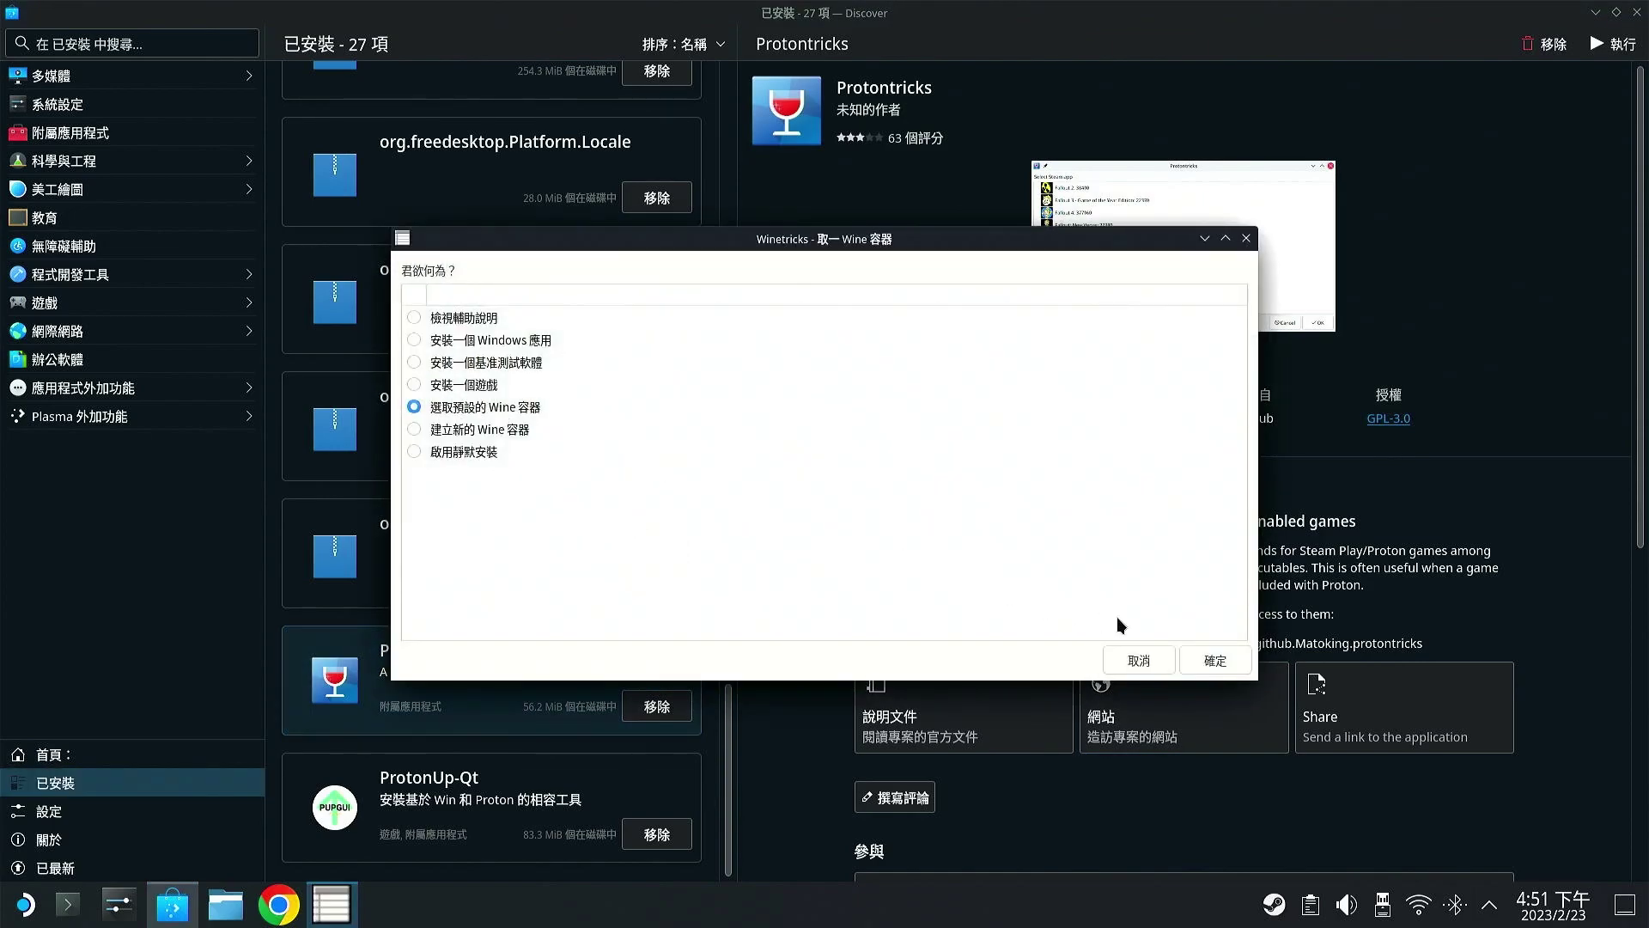
Open the Windows DLL or component list for the default wineprefix, sort it by publisher and maximize it
left_click(1229, 663)
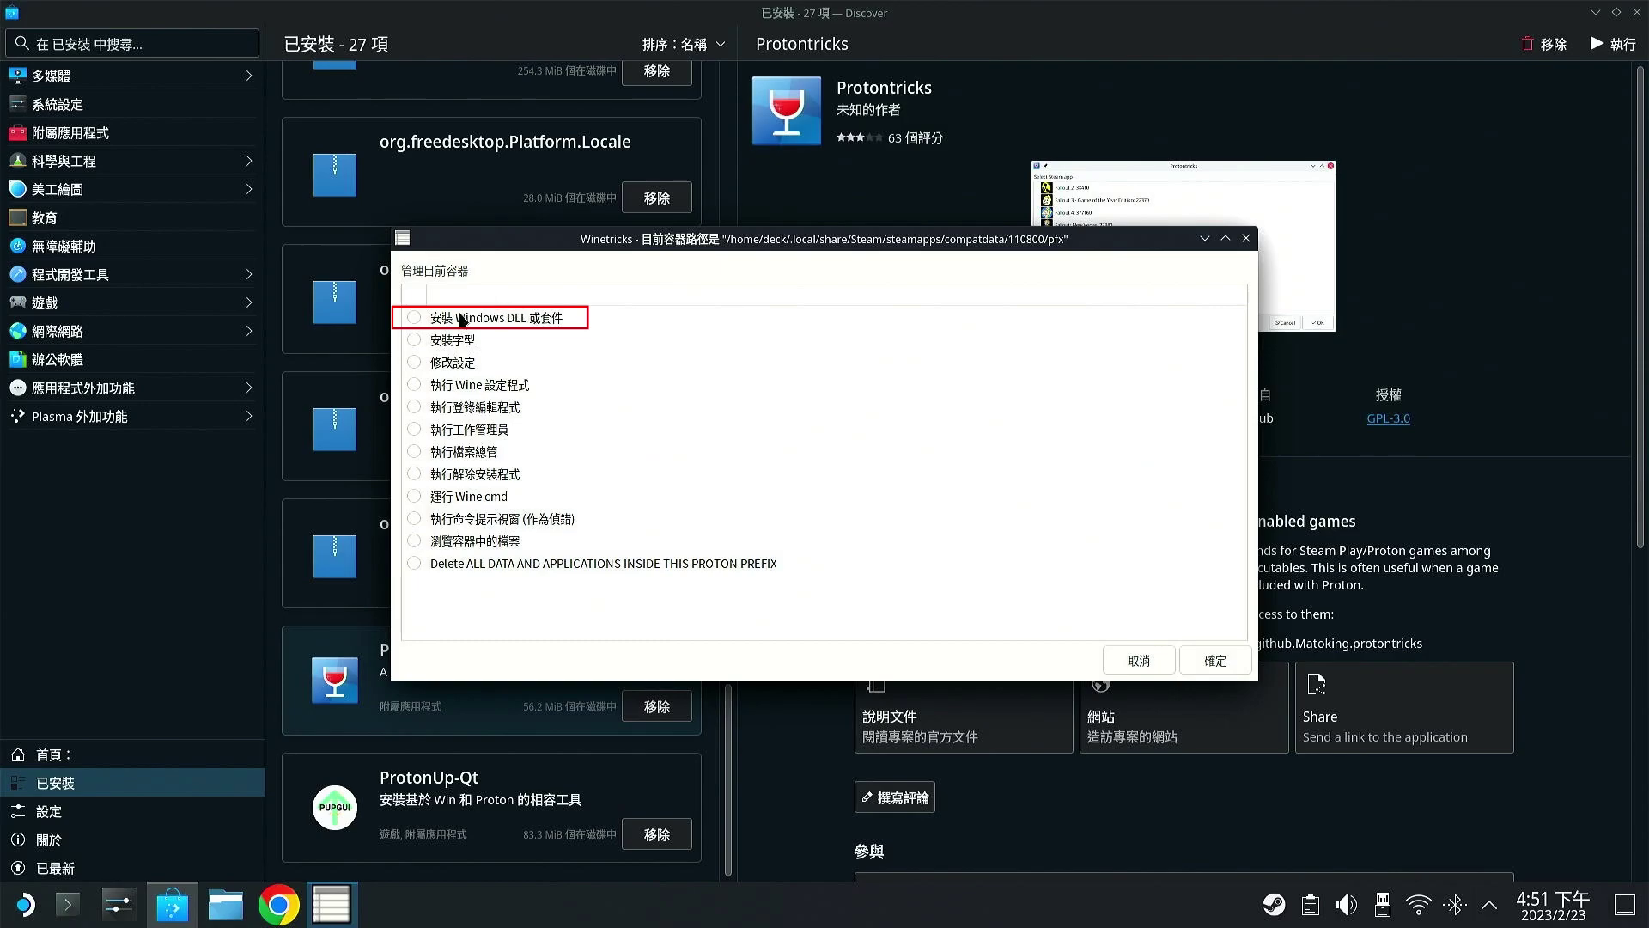
left_click(424, 319)
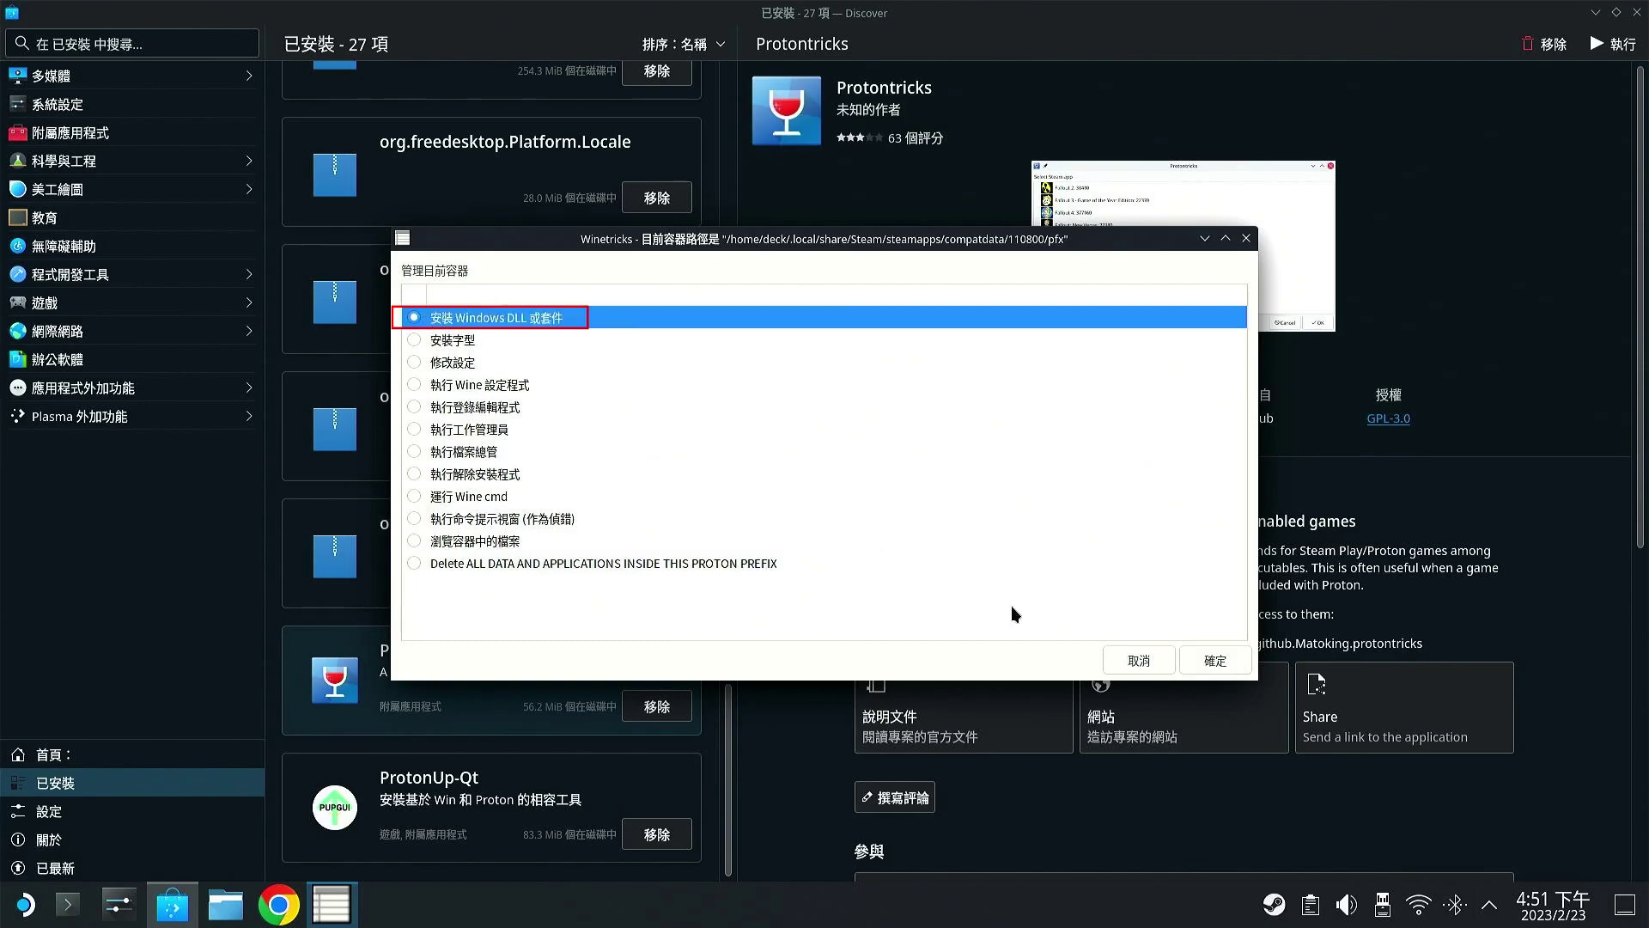
left_click(1215, 660)
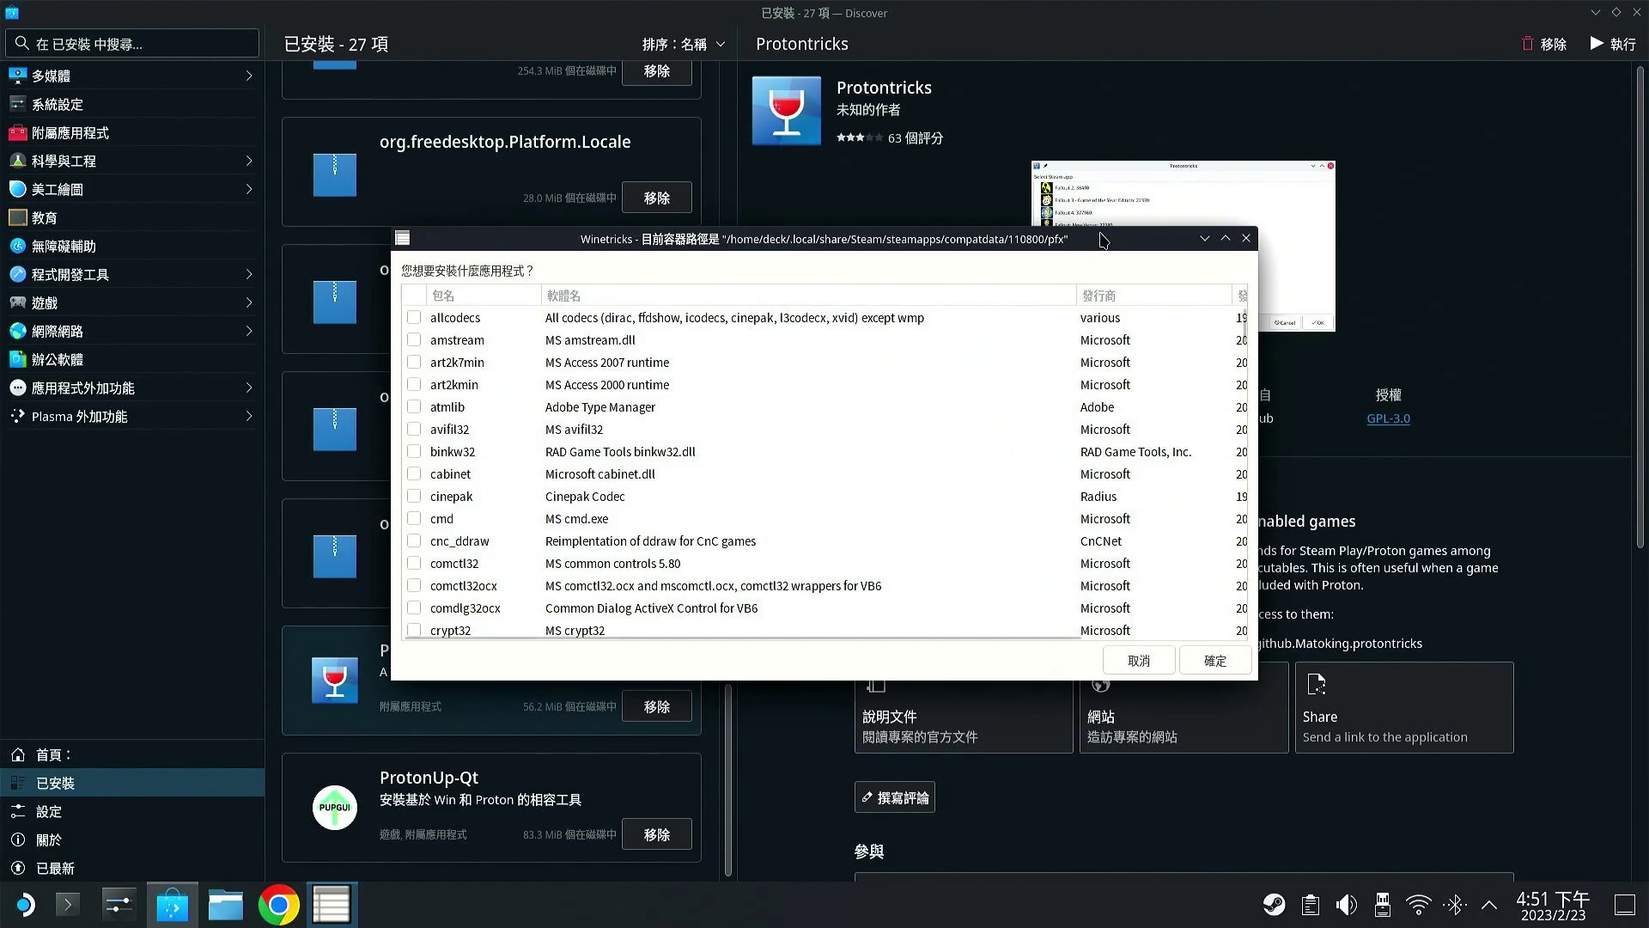
left_click(1123, 290)
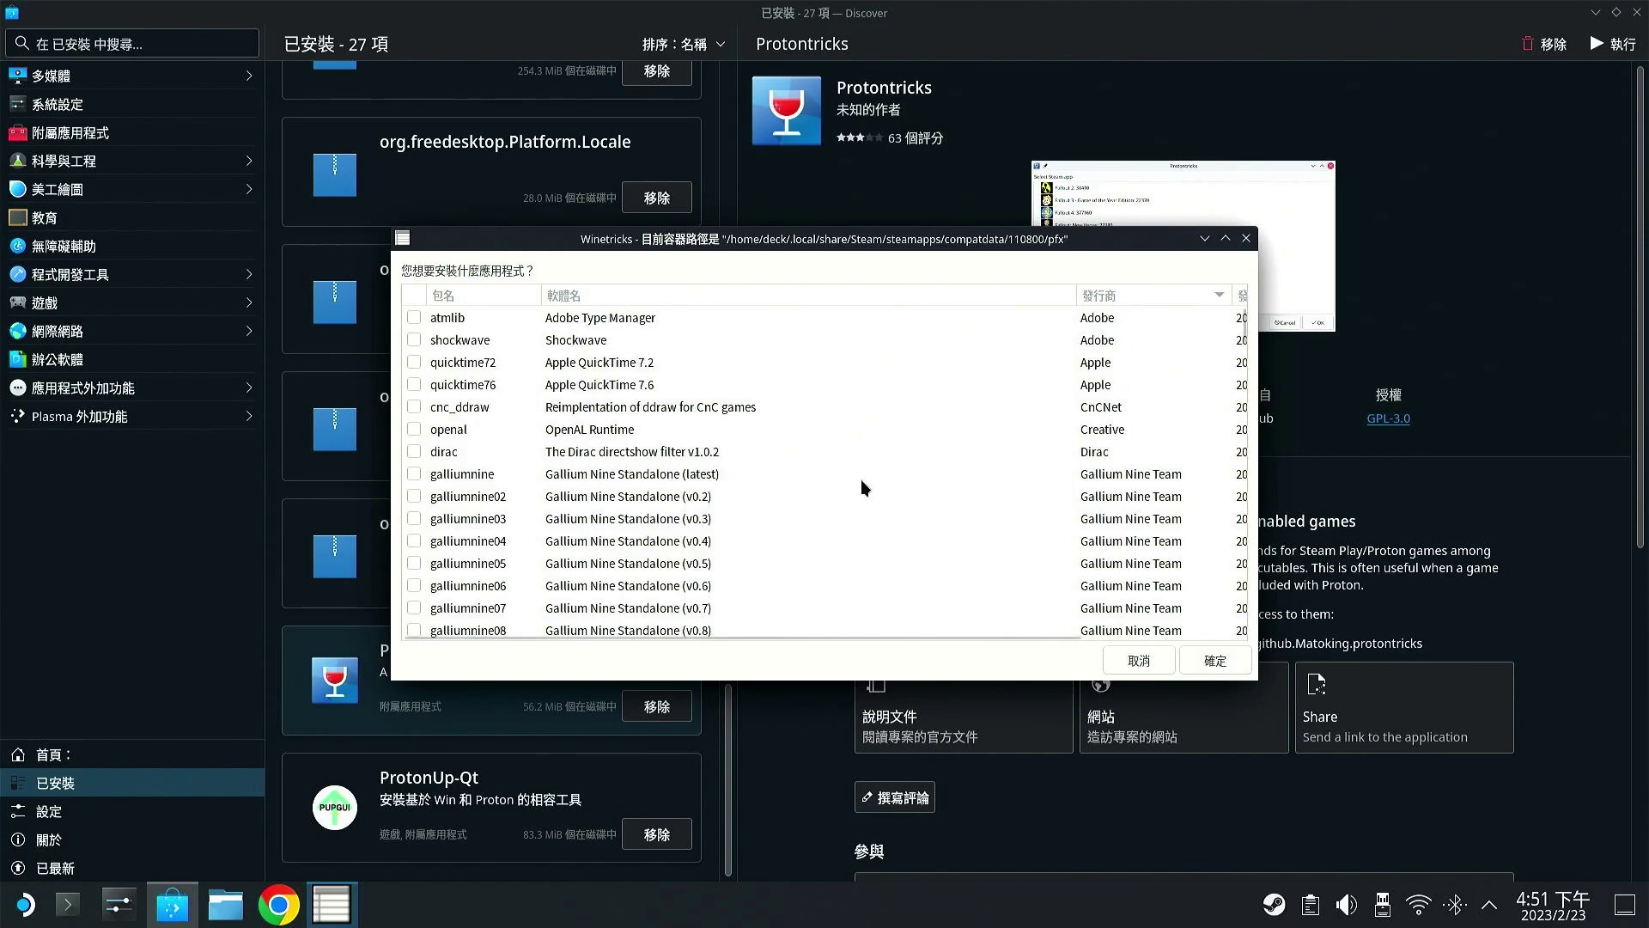
double_click(848, 240)
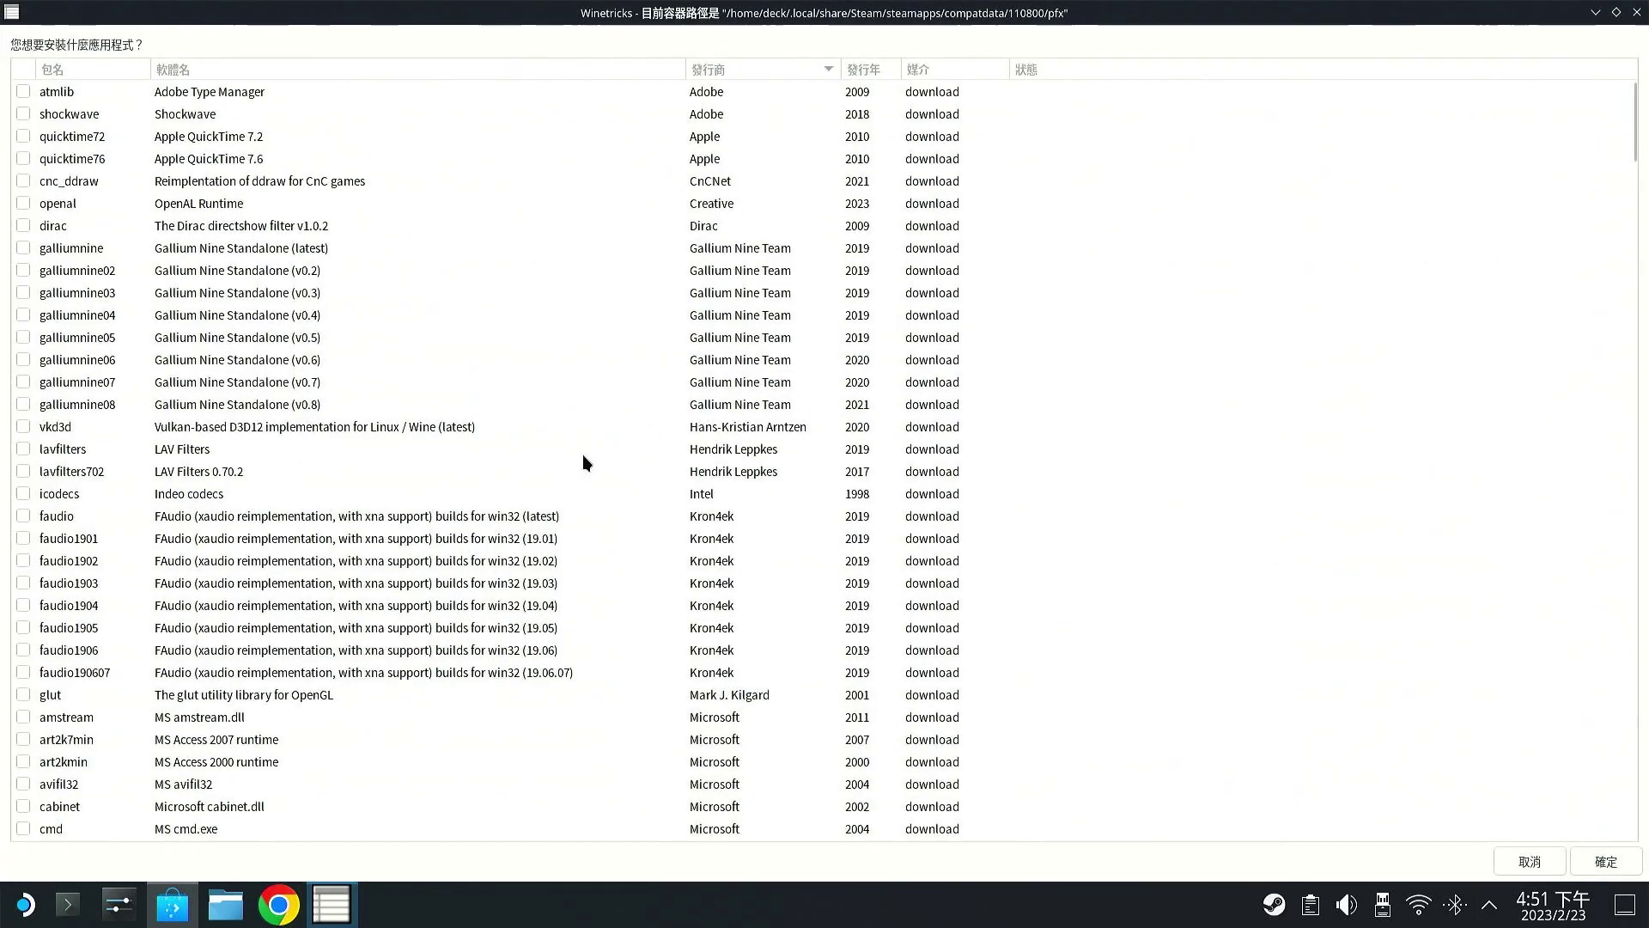
Look through the Microsoft components for the DirectX, .NET and Visual C++ packages, then leave the list without installing any
left_click(577, 328)
scroll(577, 328, "down", 5)
scroll(577, 334, "down", 5)
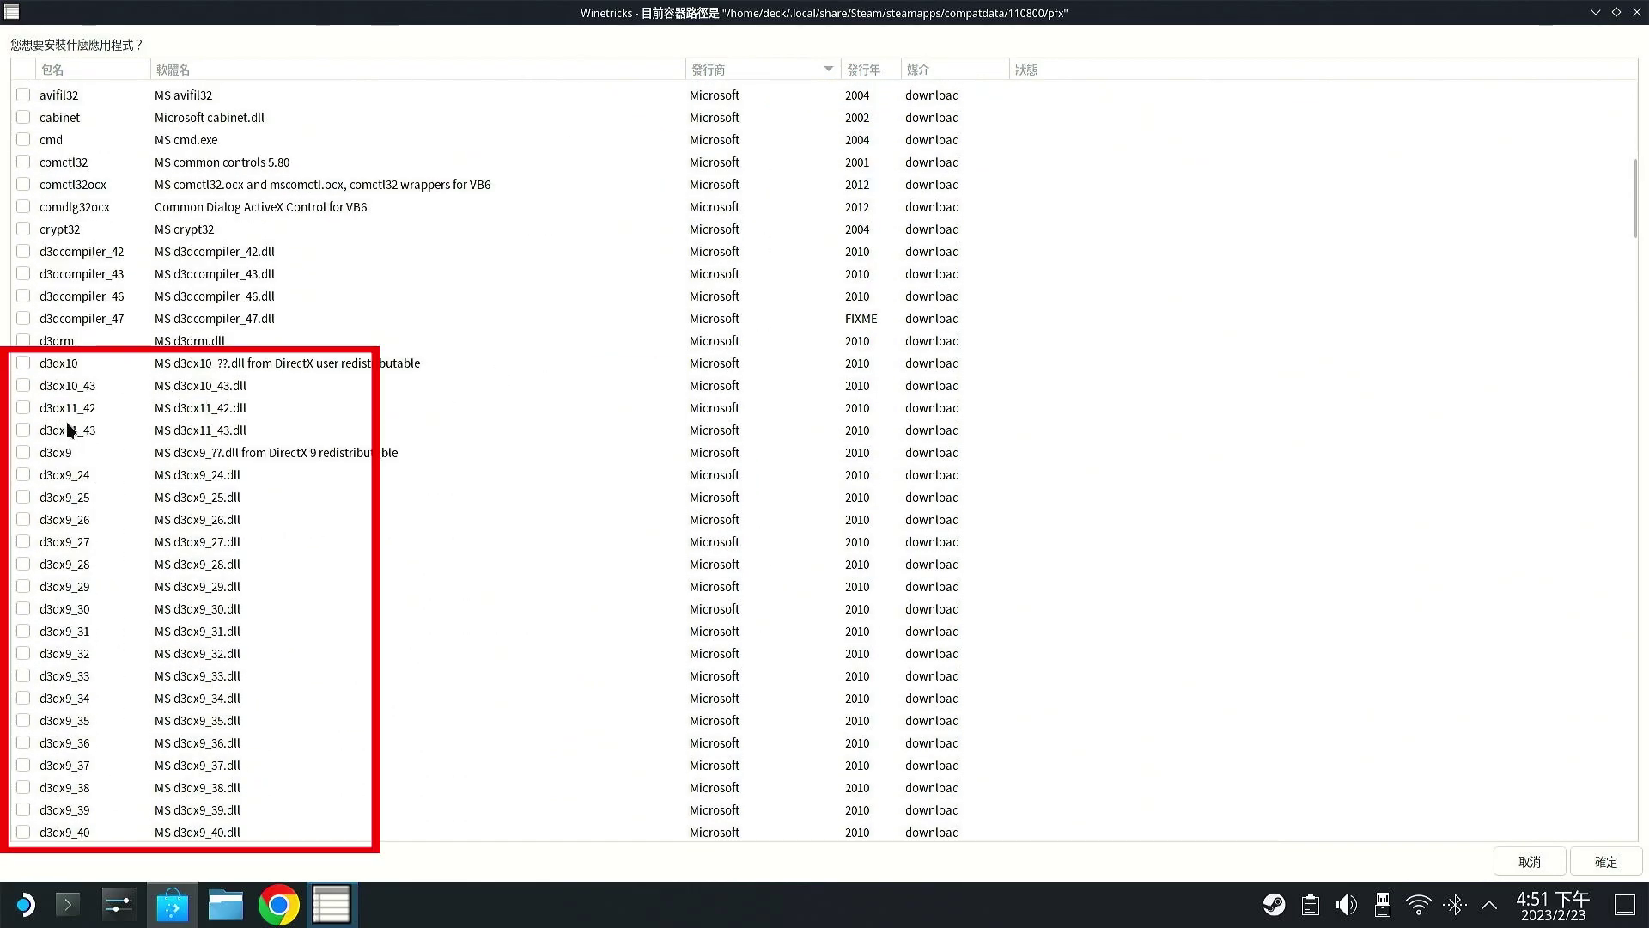
scroll(206, 438, "down", 5)
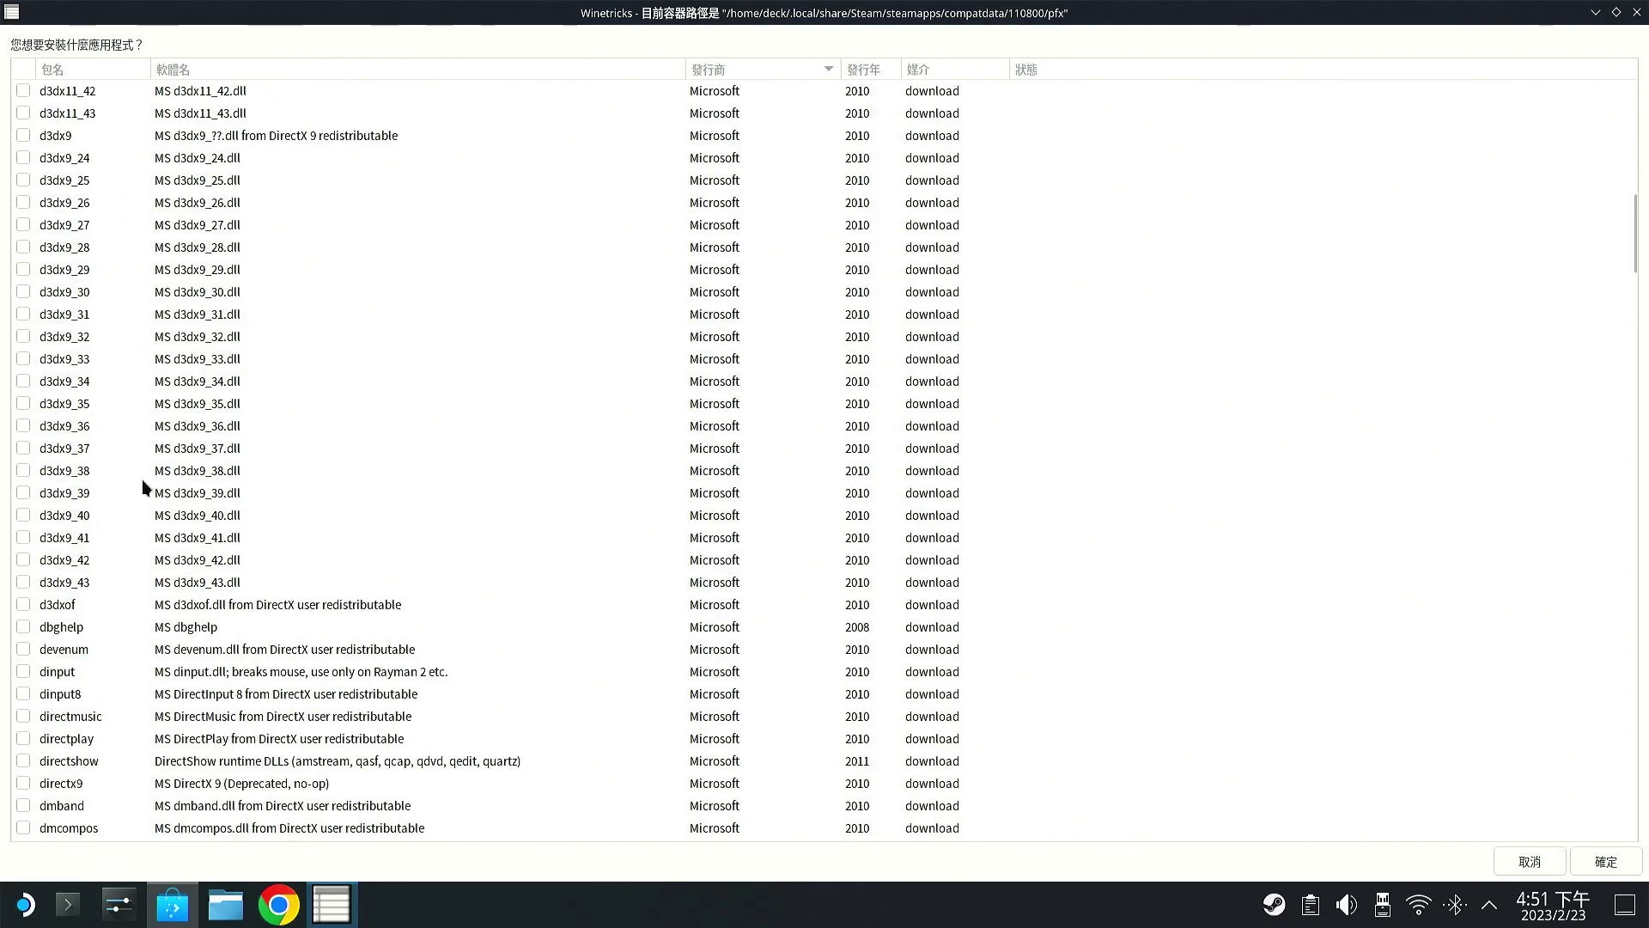
scroll(150, 494, "down", 4)
scroll(179, 490, "down", 4)
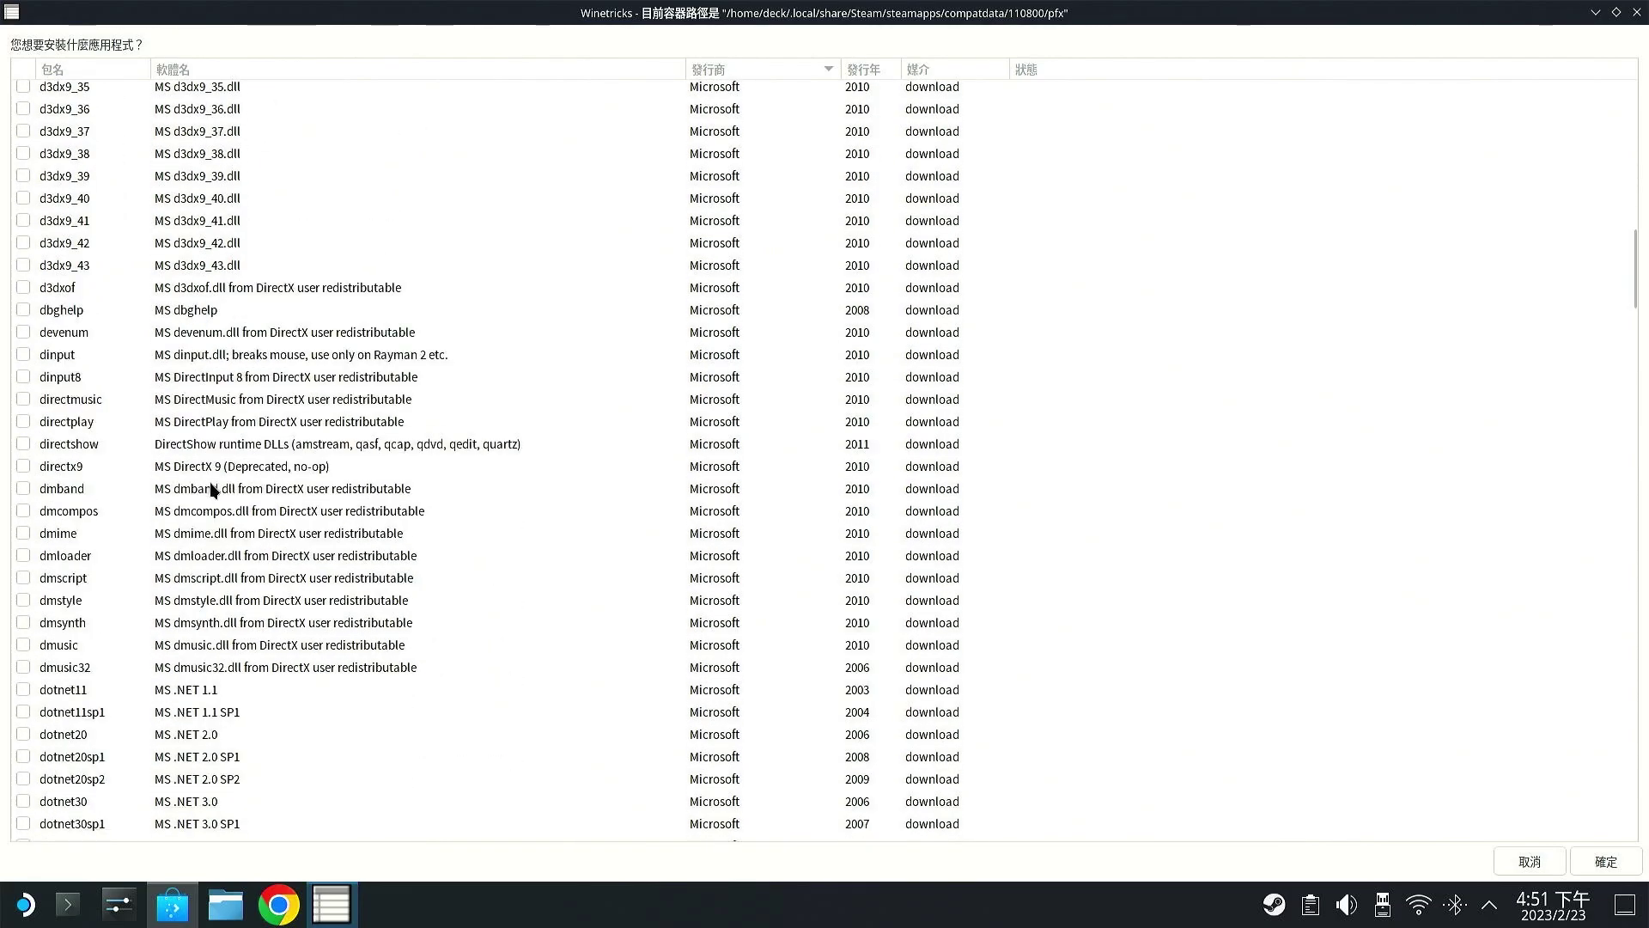
scroll(232, 494, "down", 5)
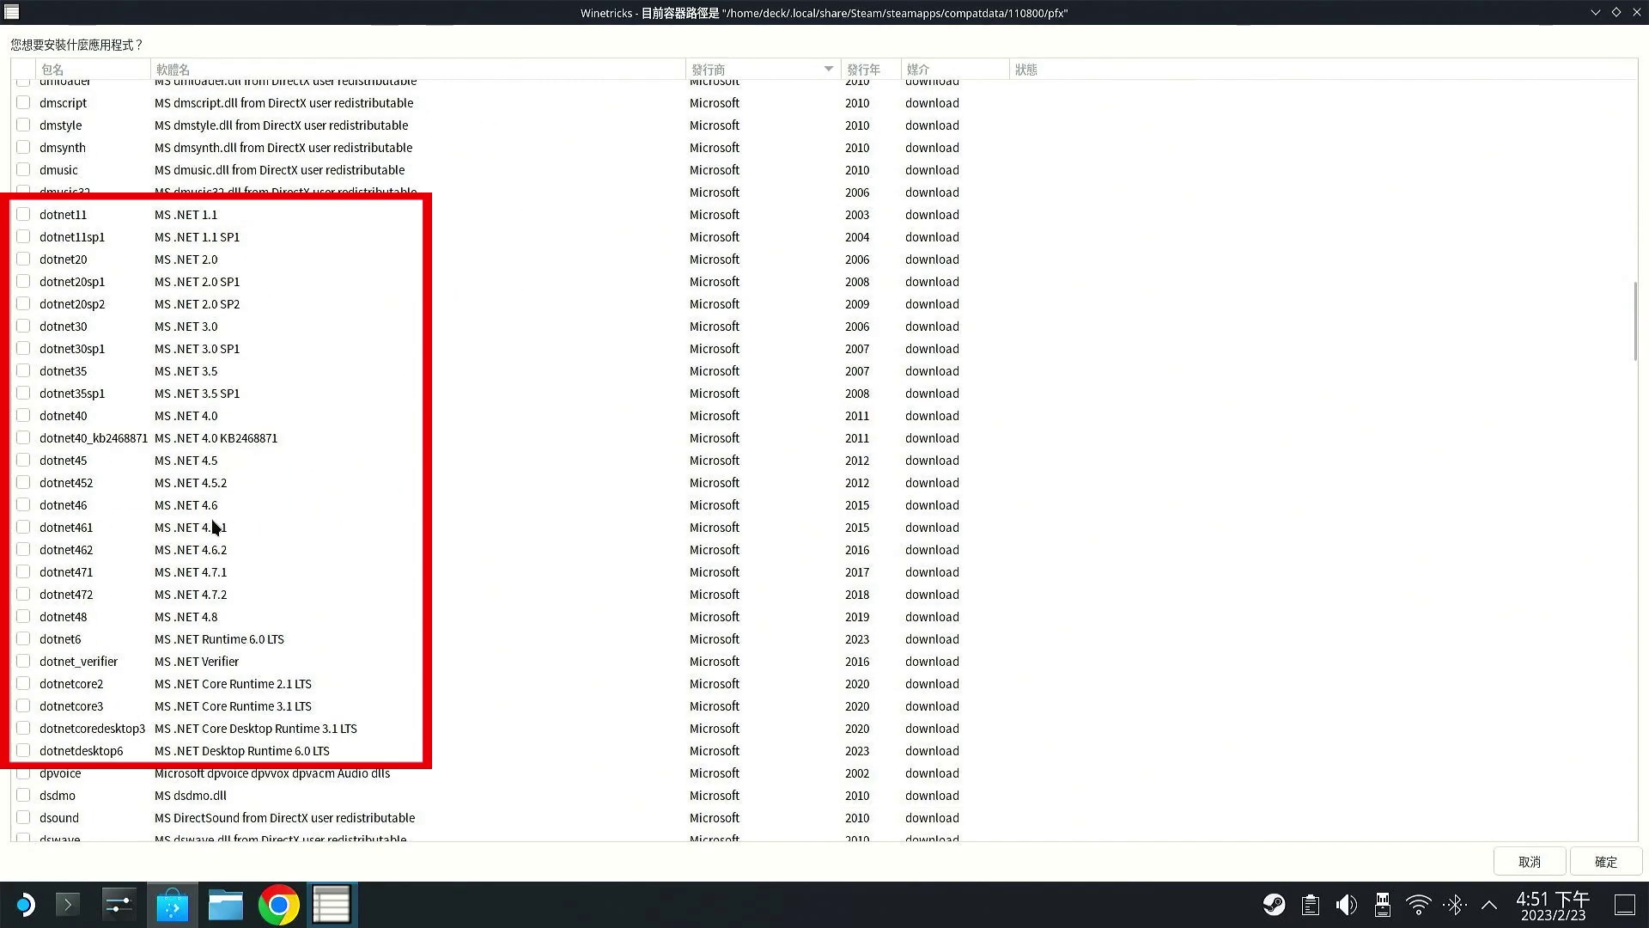
scroll(213, 526, "down", 10)
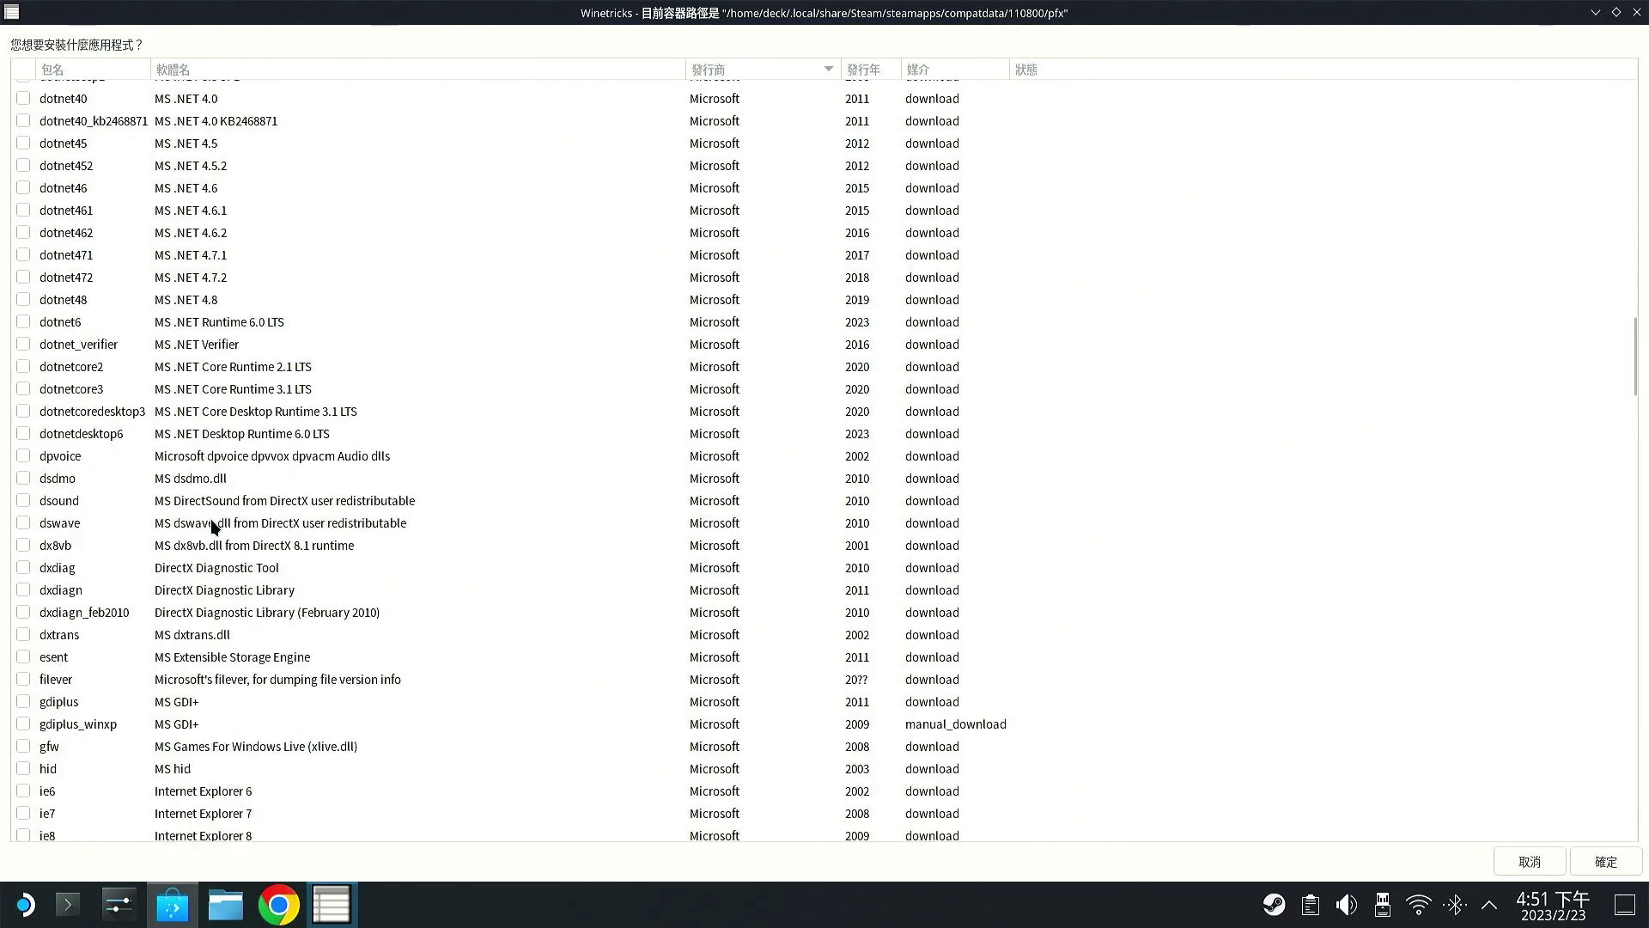
scroll(206, 512, "down", 5)
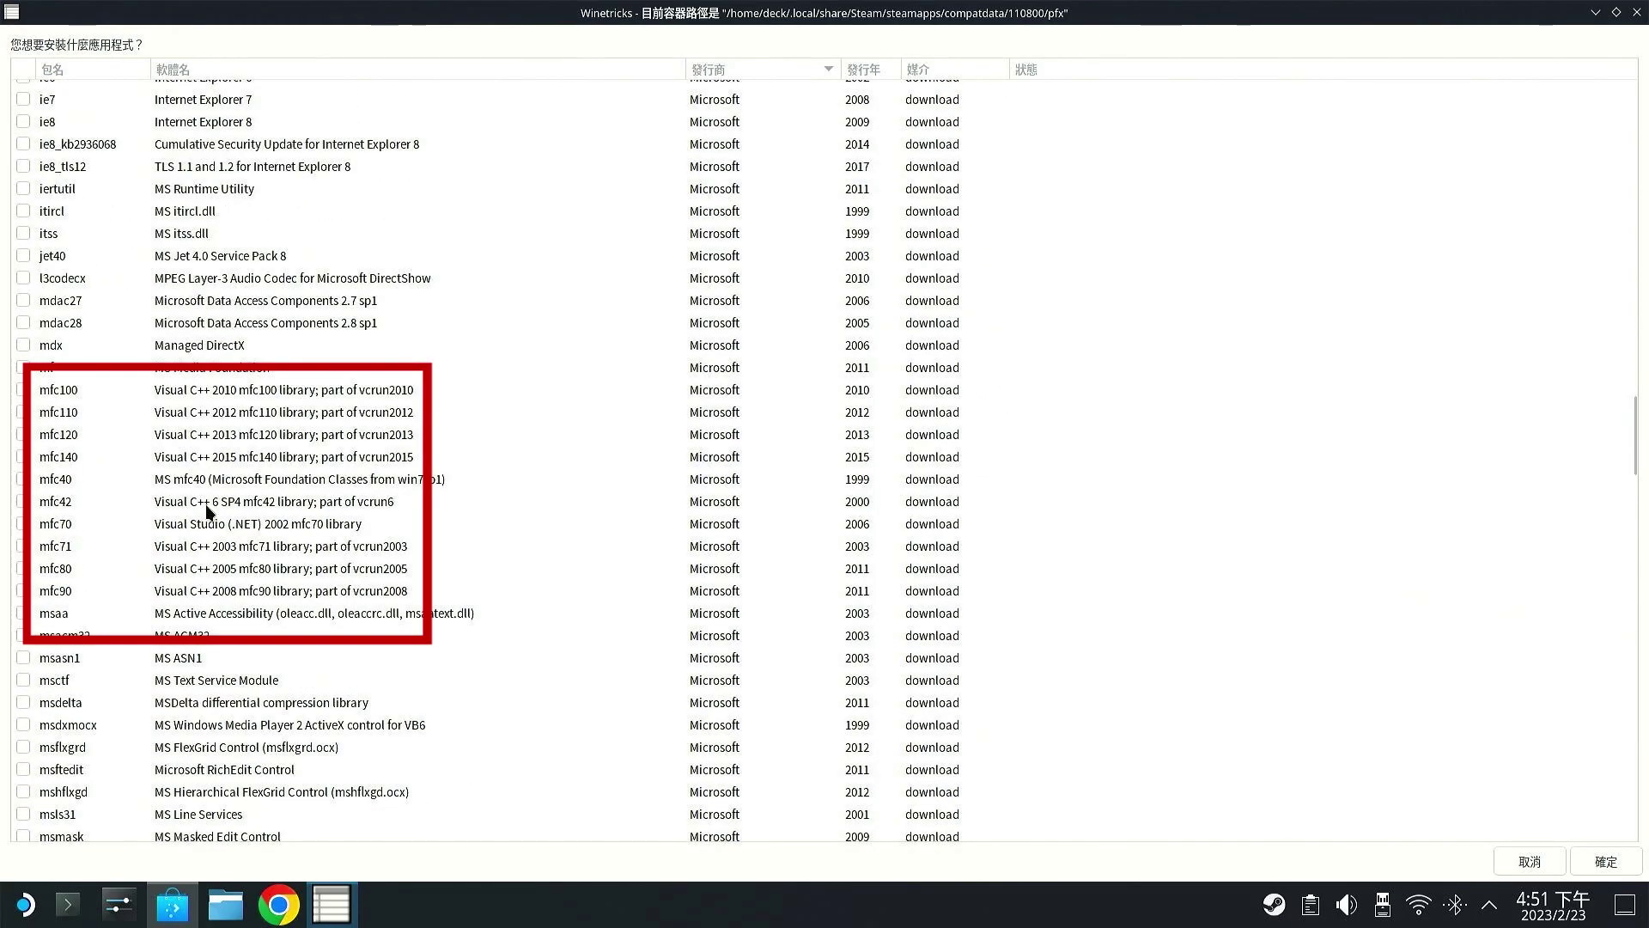
scroll(204, 504, "down", 20)
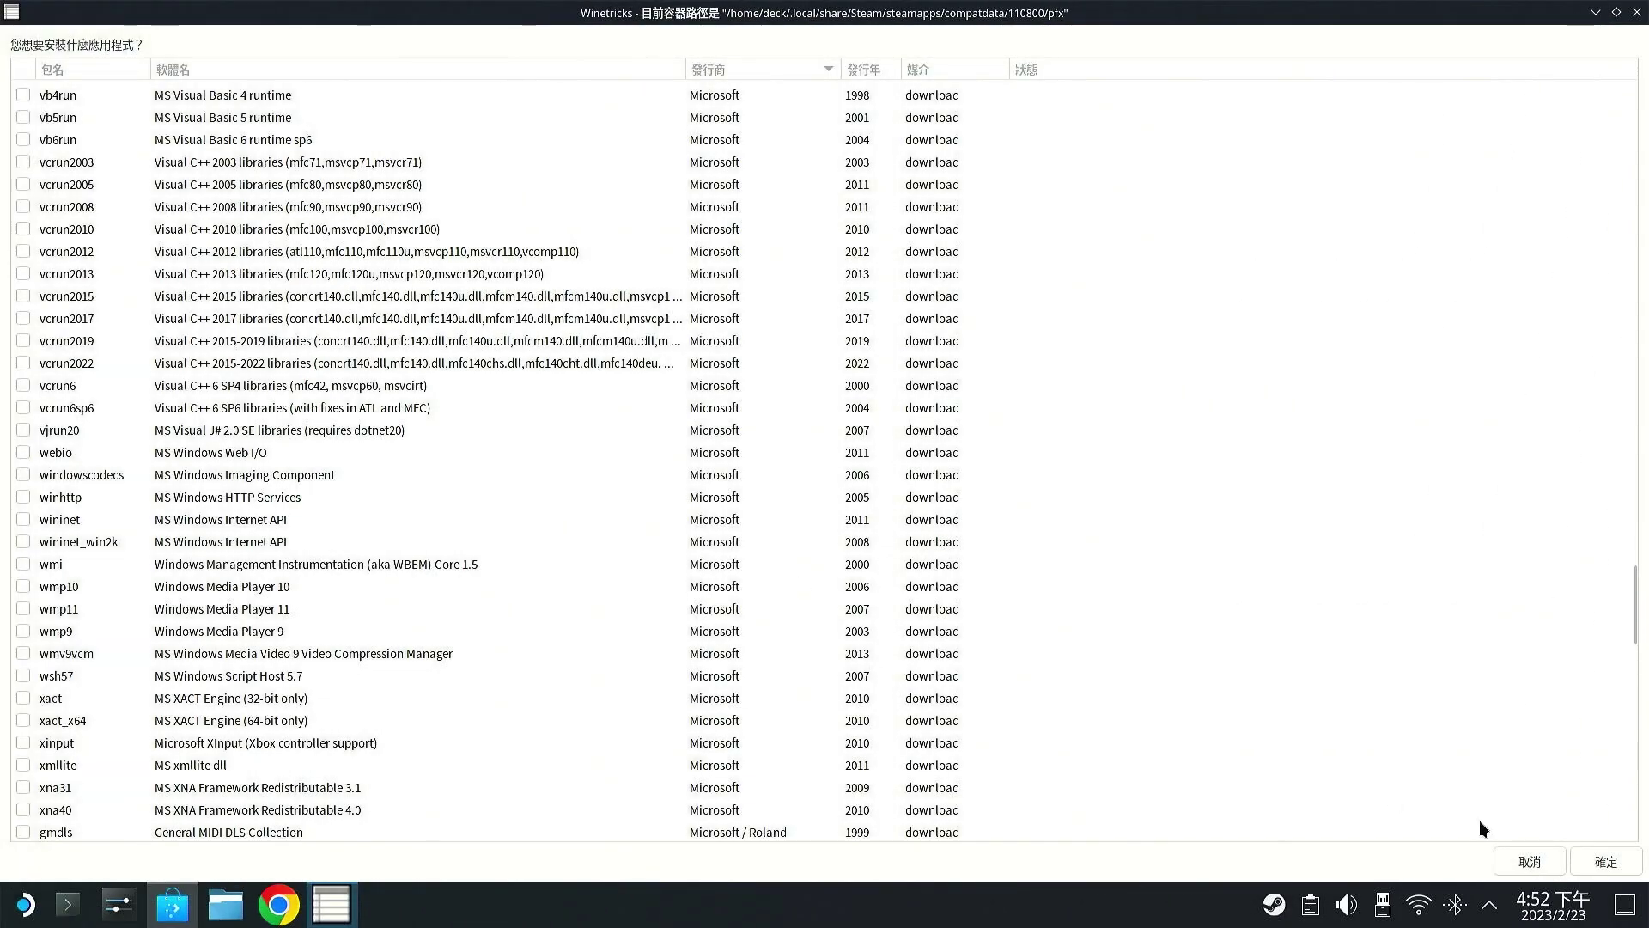
left_click(1530, 861)
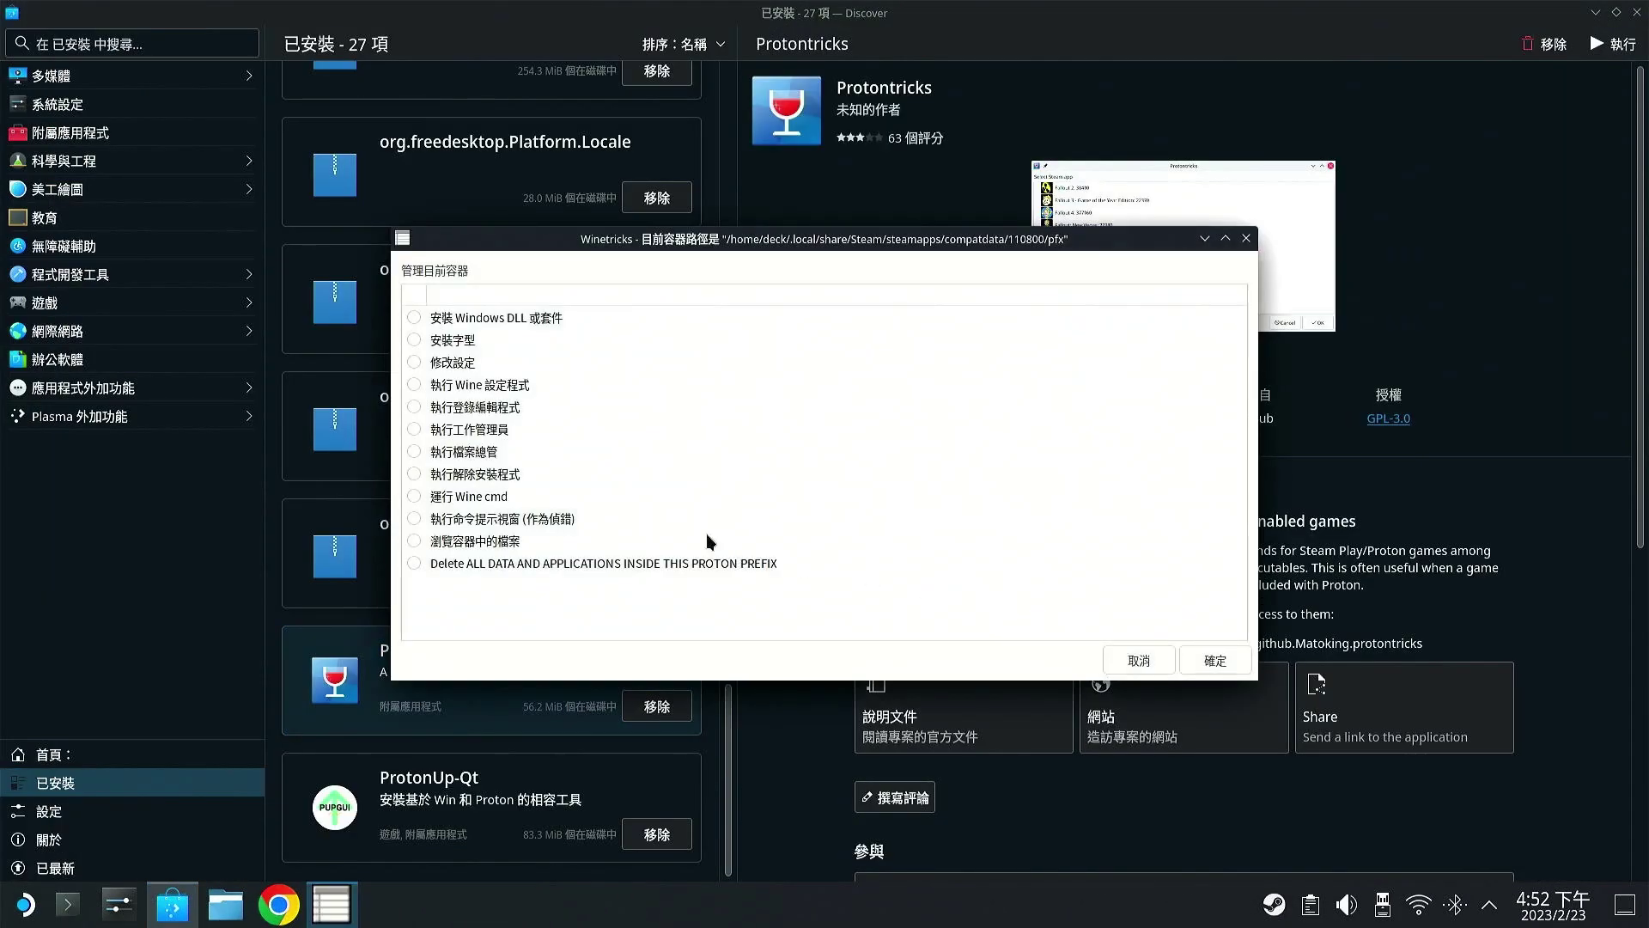
Open the prefix's registry editor, expand its root keys for viewing, and close it without changing any entry
left_click(477, 414)
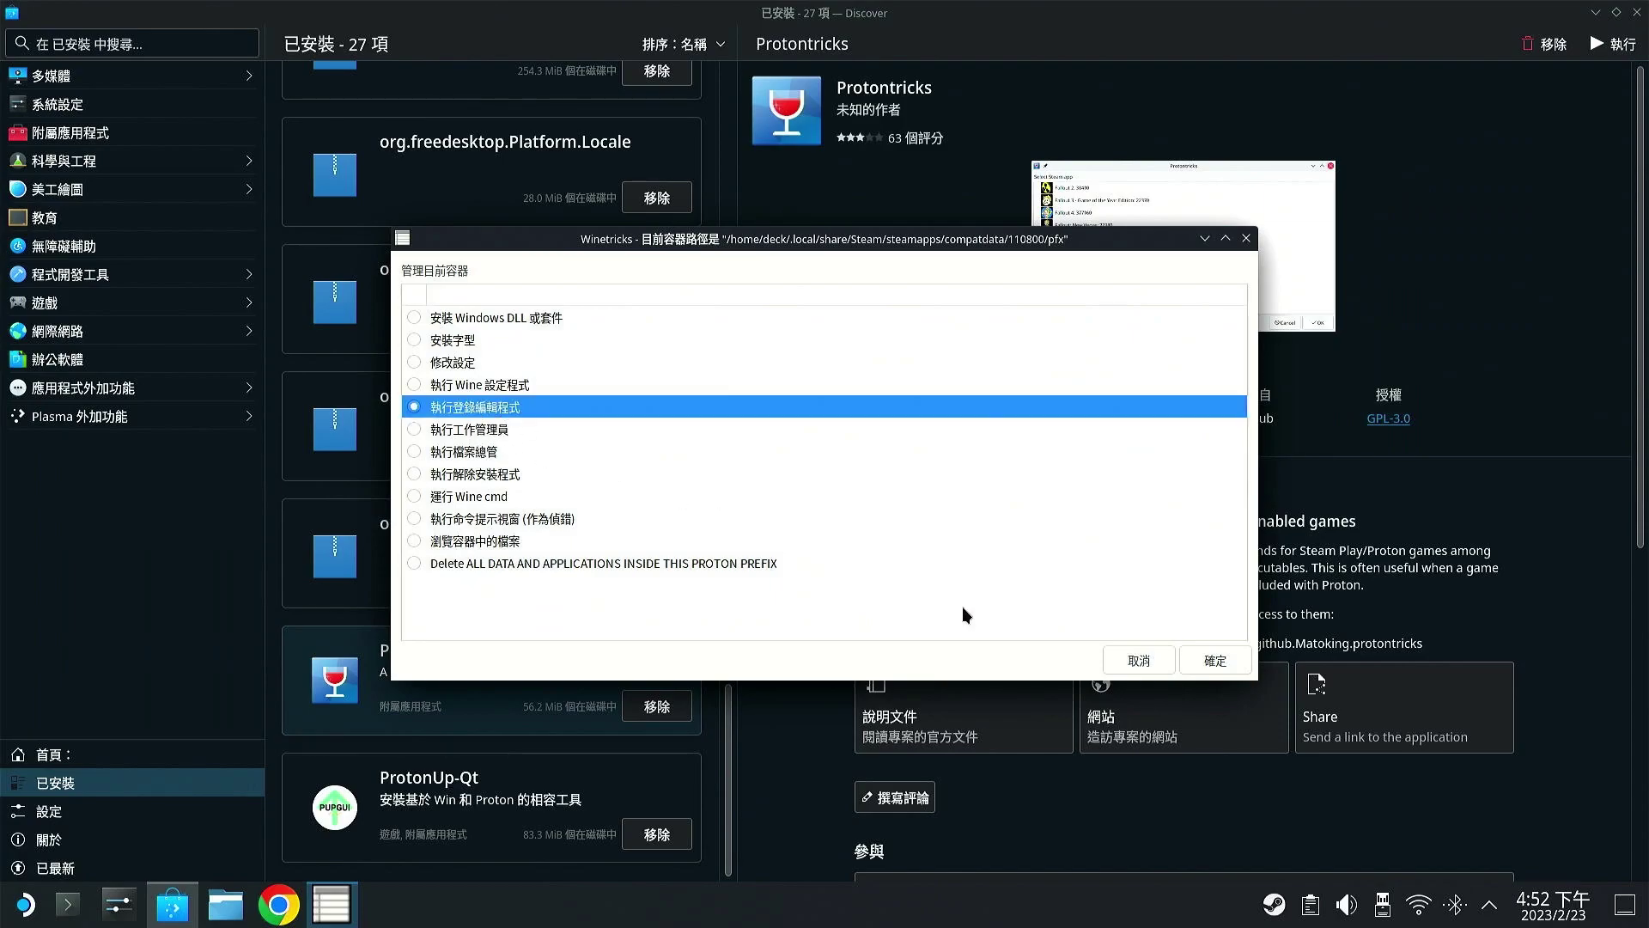
left_click(1229, 658)
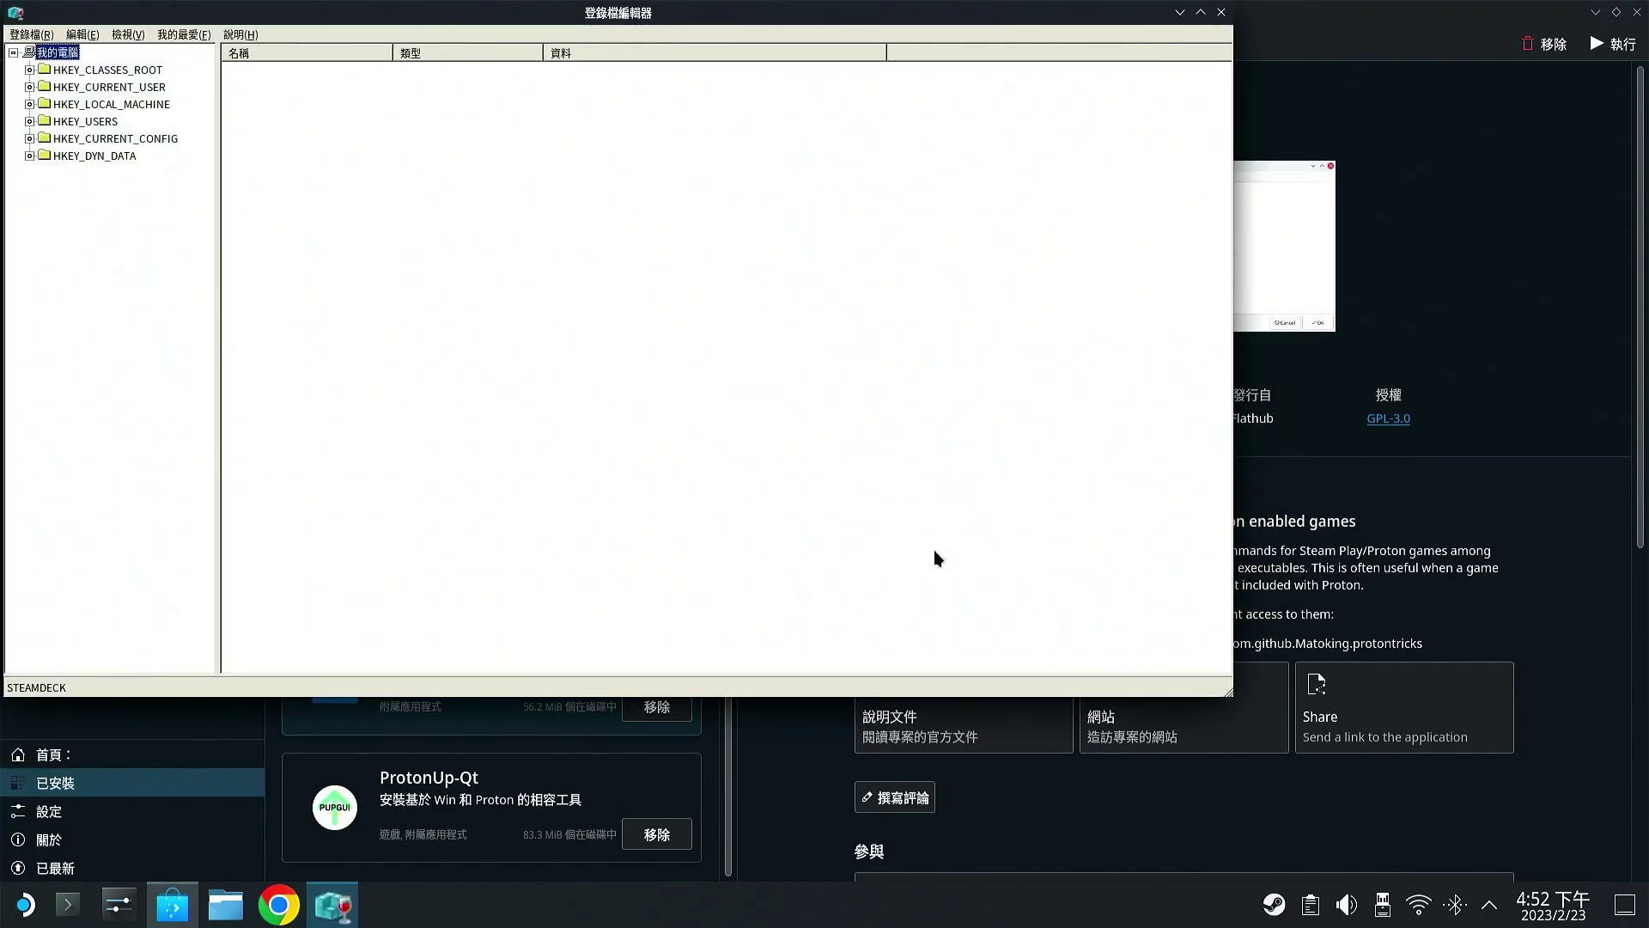
left_click(29, 69)
left_click(31, 54)
left_click(29, 87)
key("alt+F4")
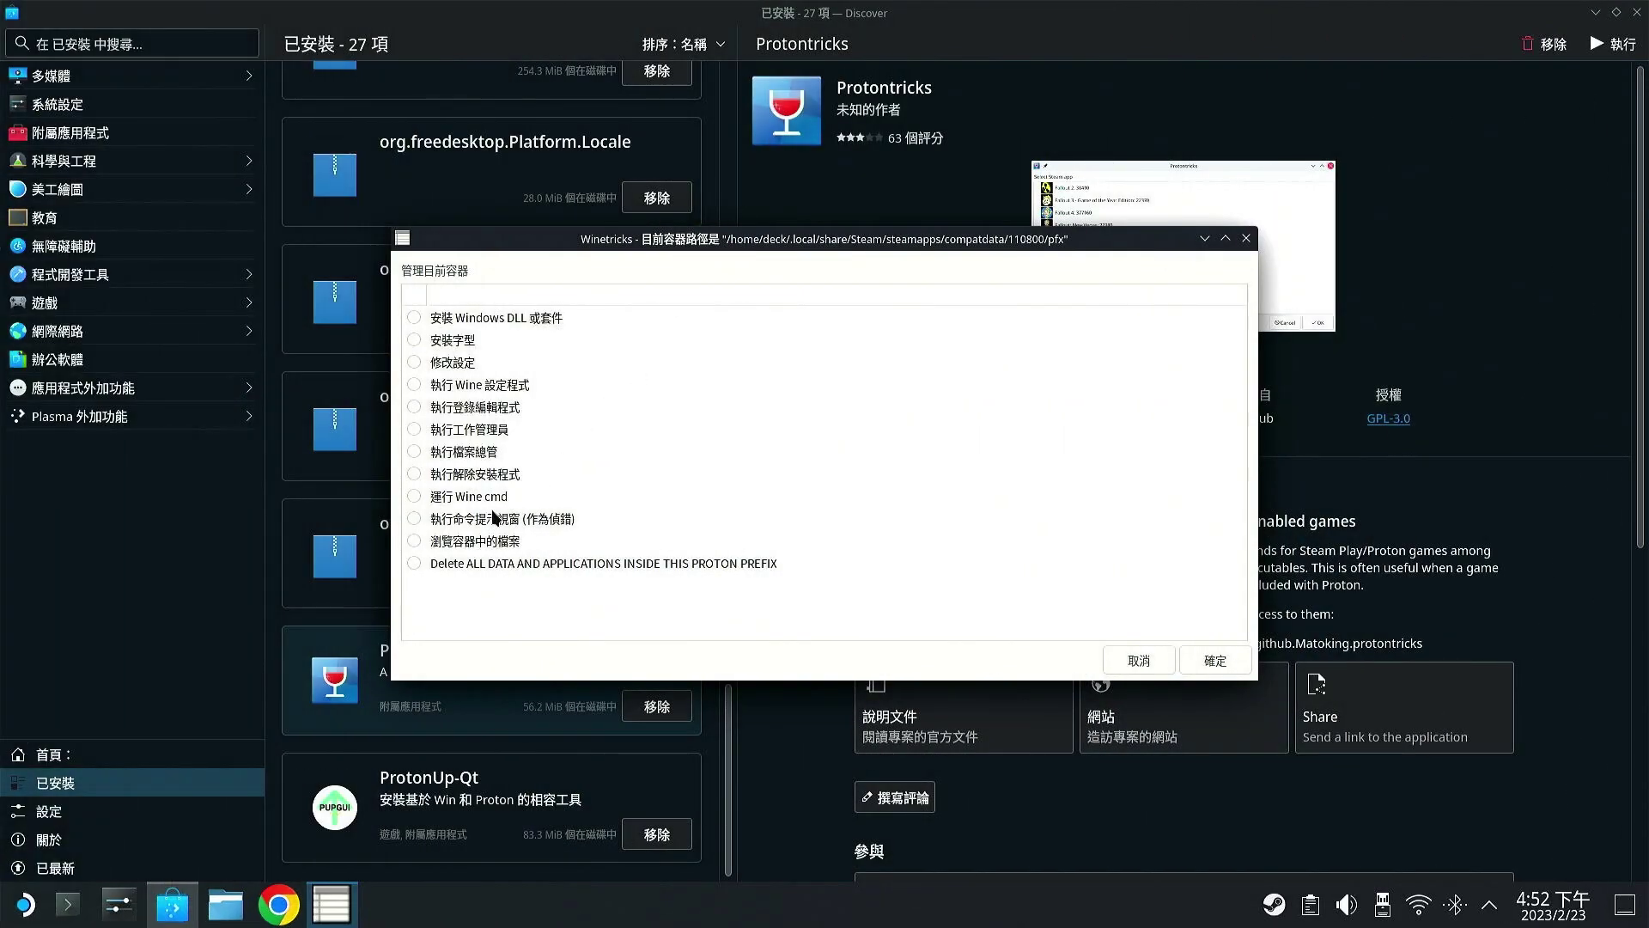
Open the prefix's uninstaller, widen the name column to read the installed programs, and leave without removing any
left_click(421, 473)
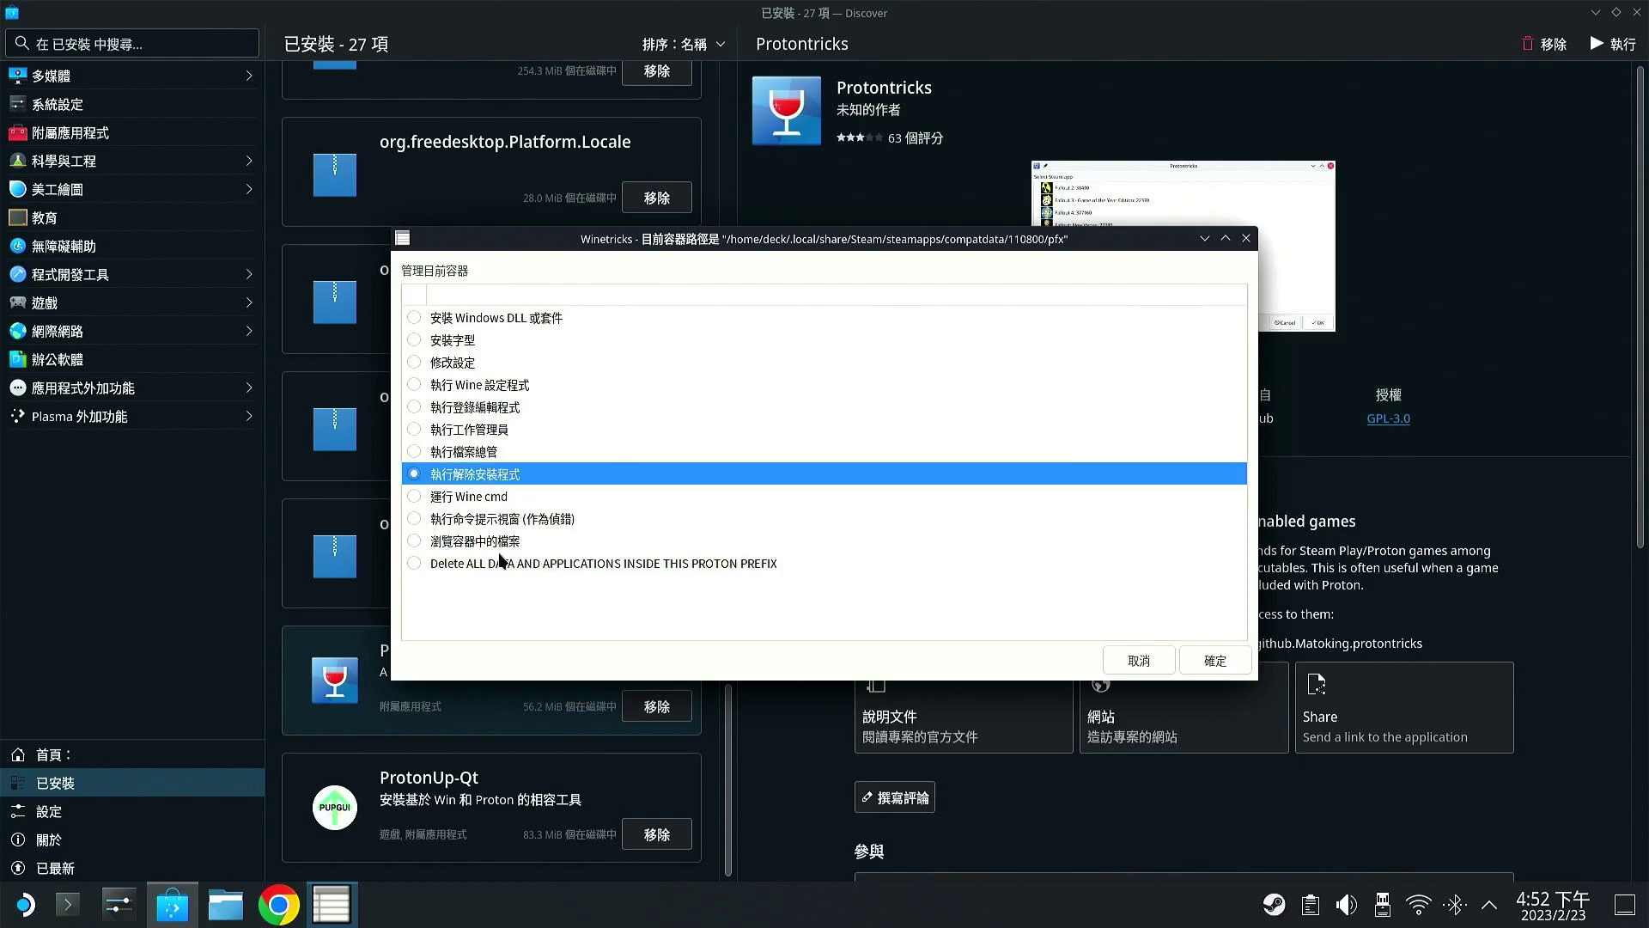
left_click(1203, 661)
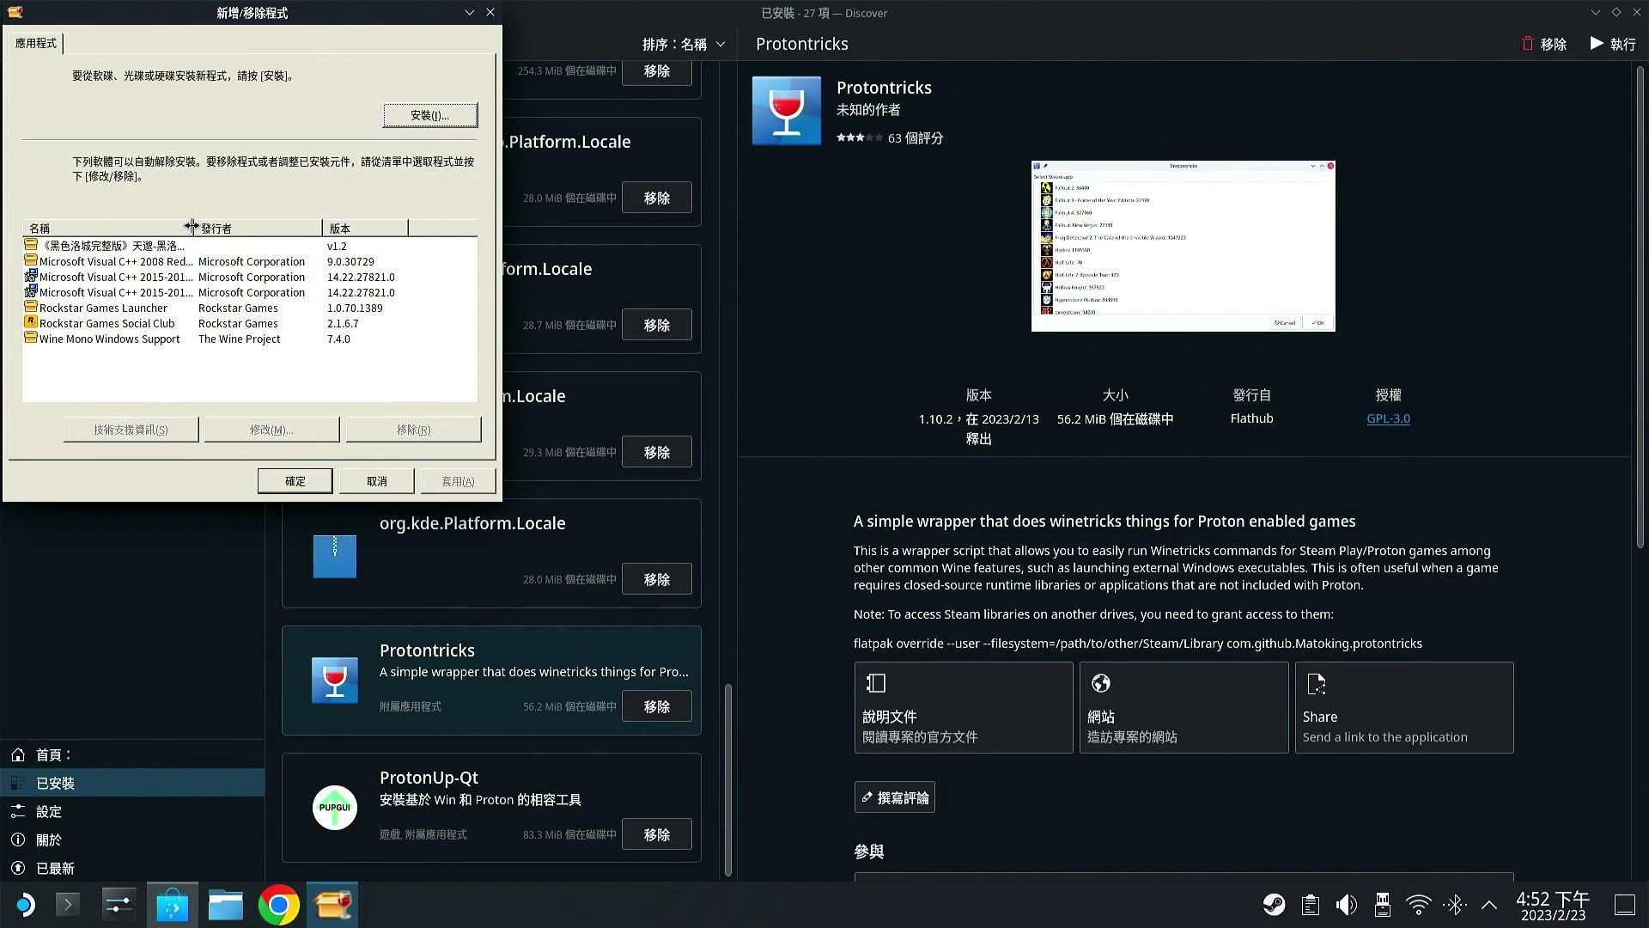
left_click_drag(191, 226, 281, 239)
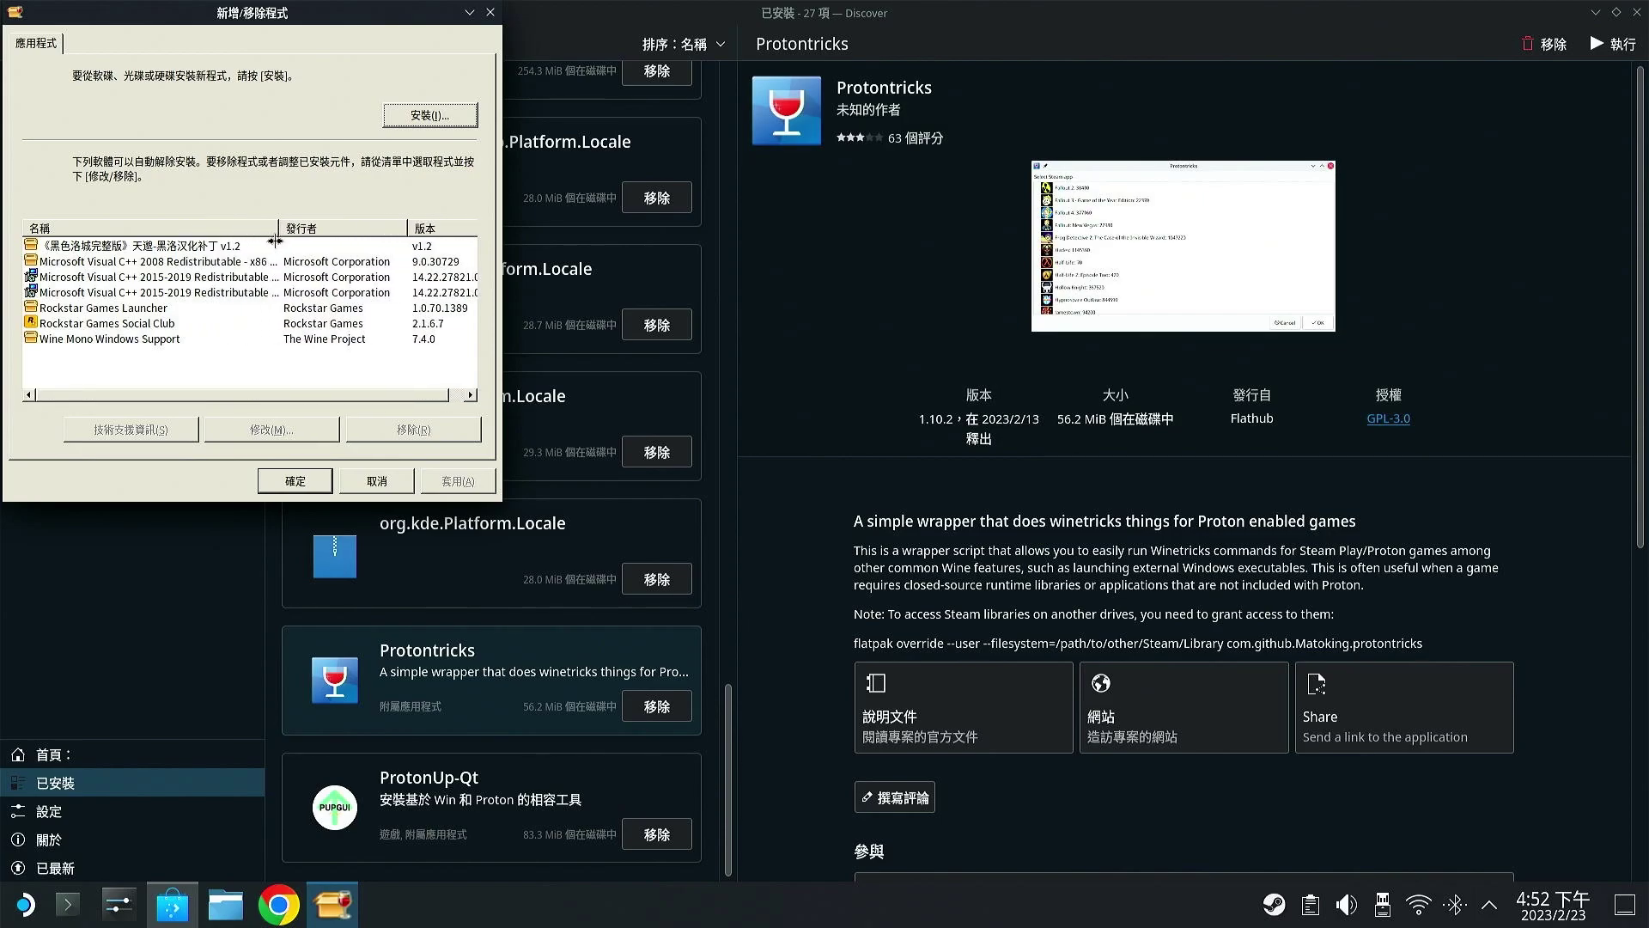
left_click(379, 482)
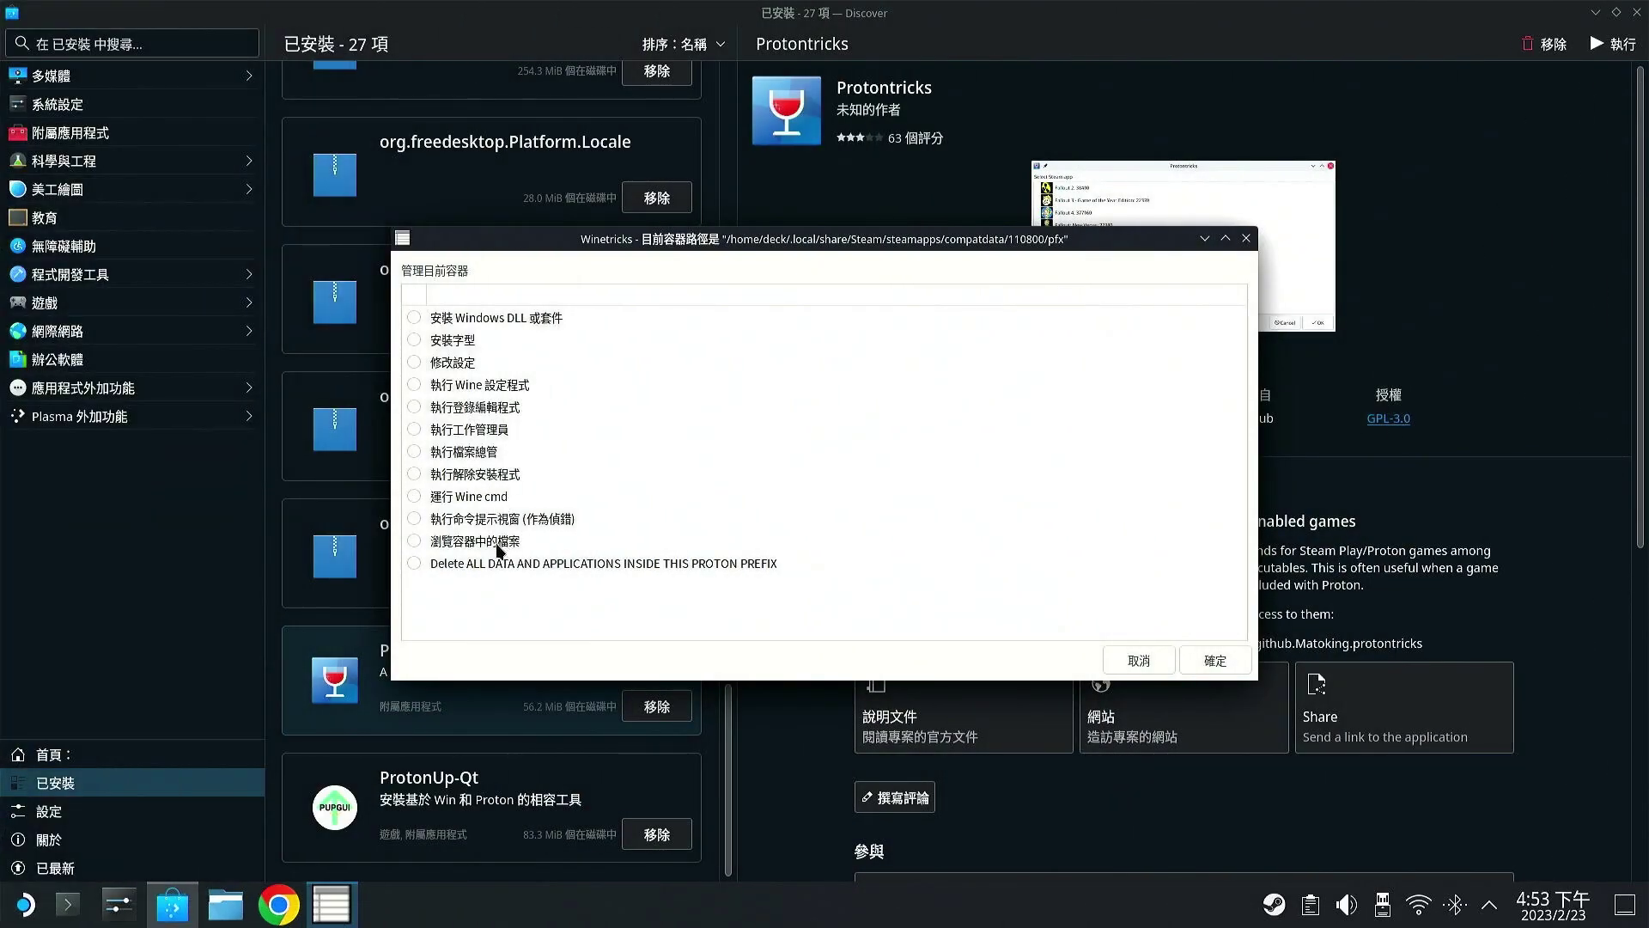
Browse the files inside the prefix, look into the drive_c folder, and close the file manager
left_click(414, 542)
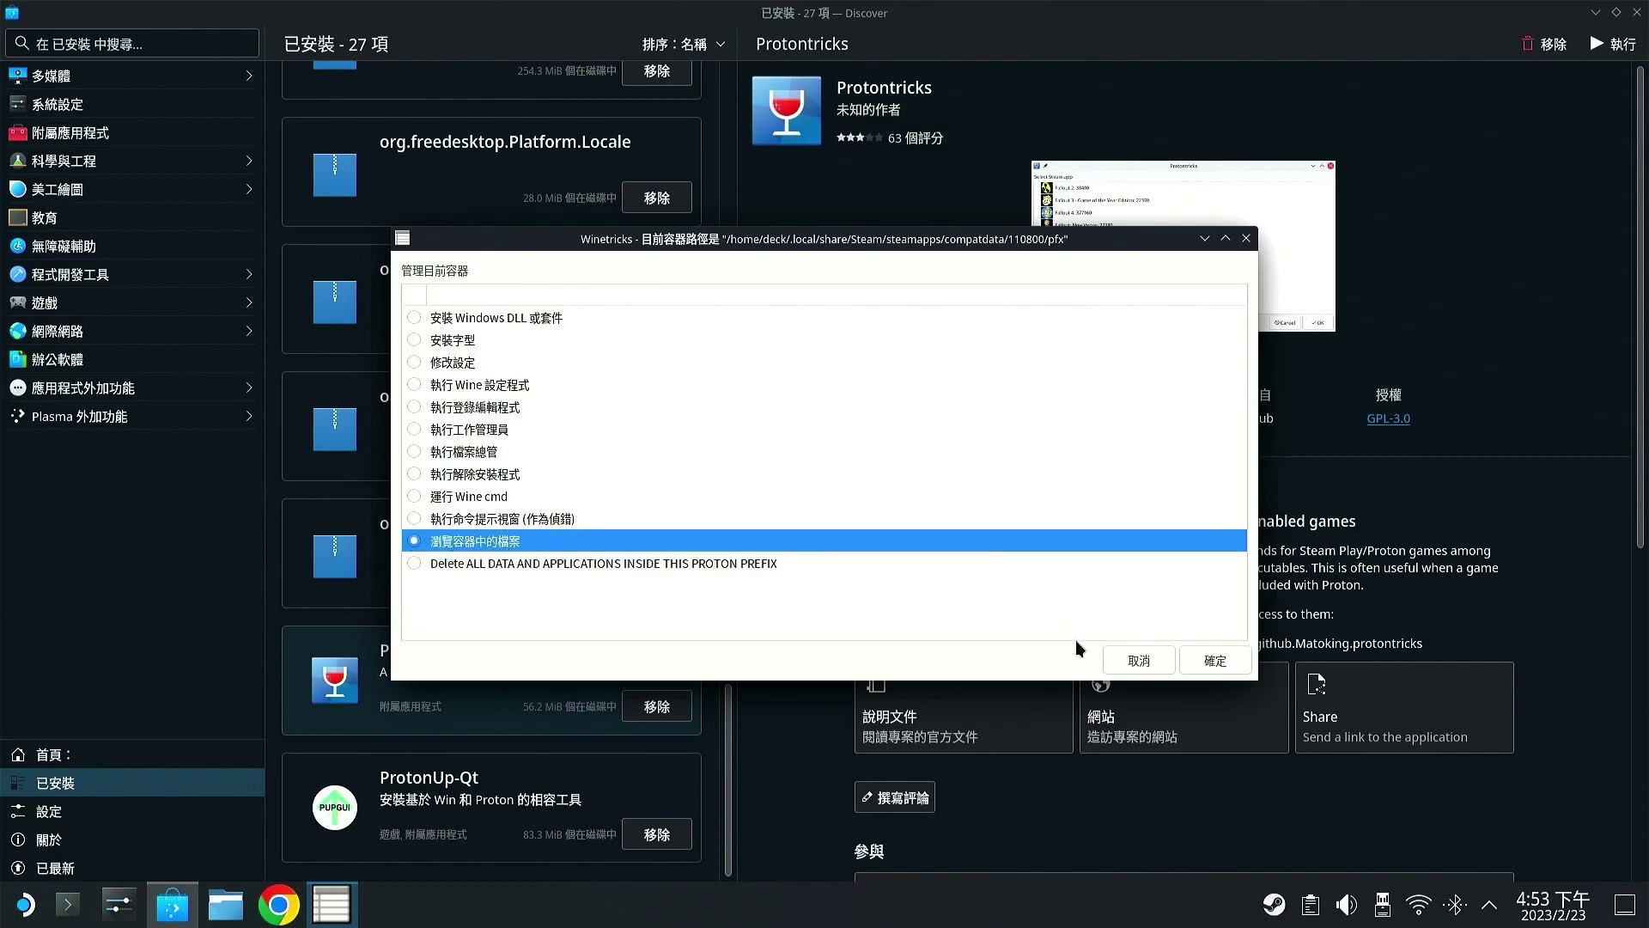
left_click(1212, 660)
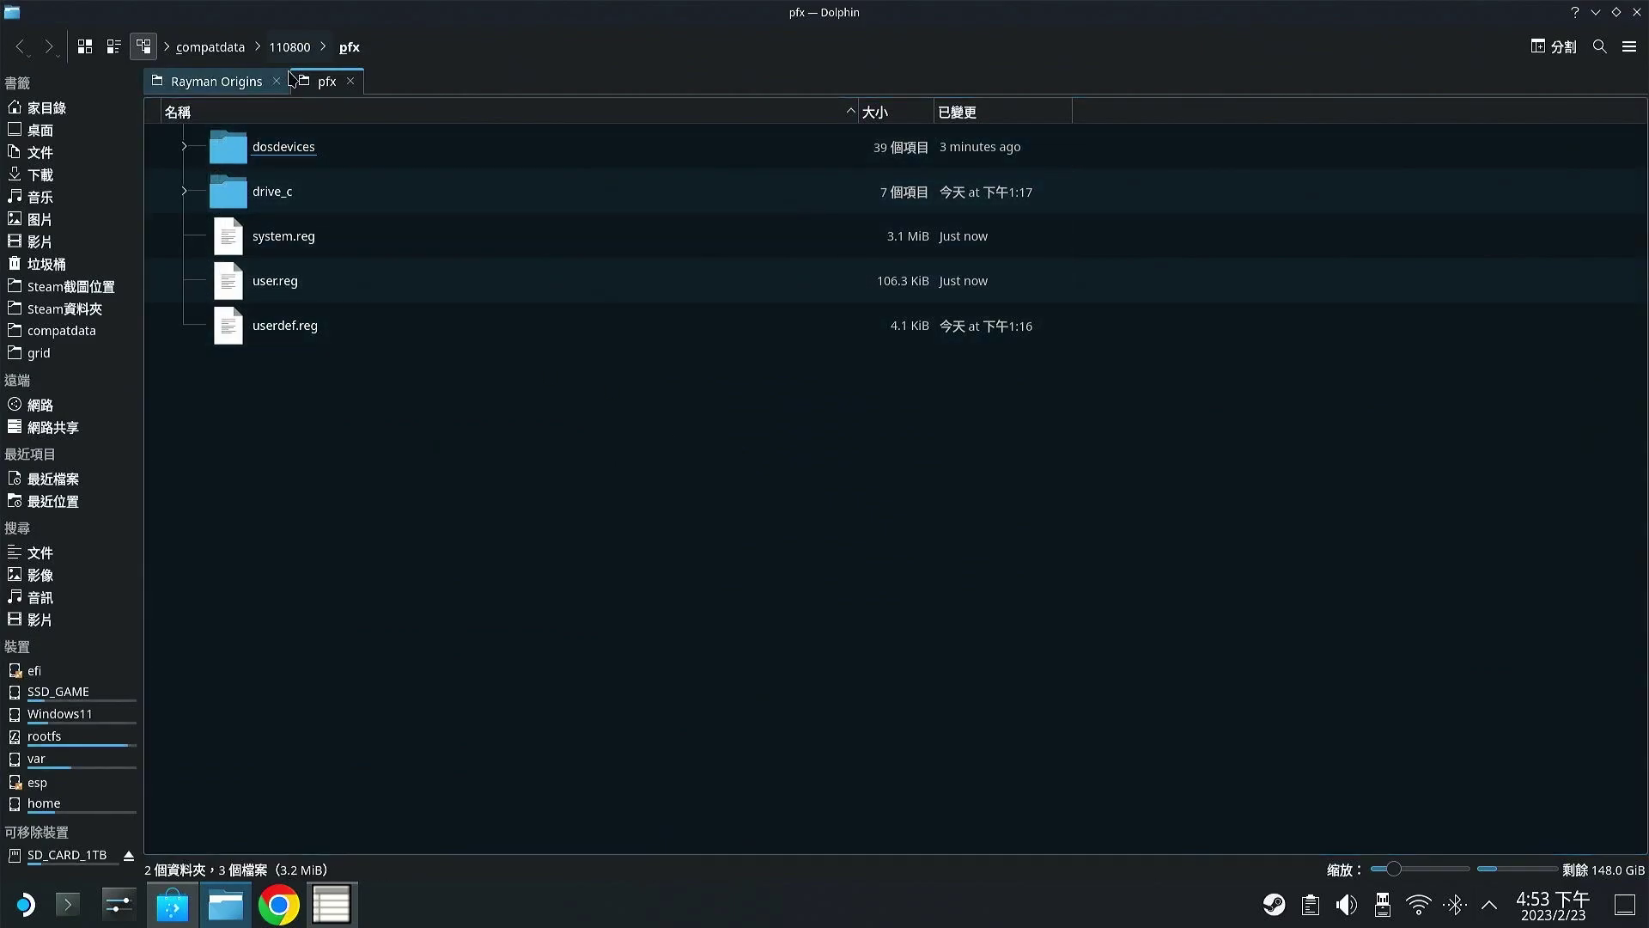
left_click(302, 209)
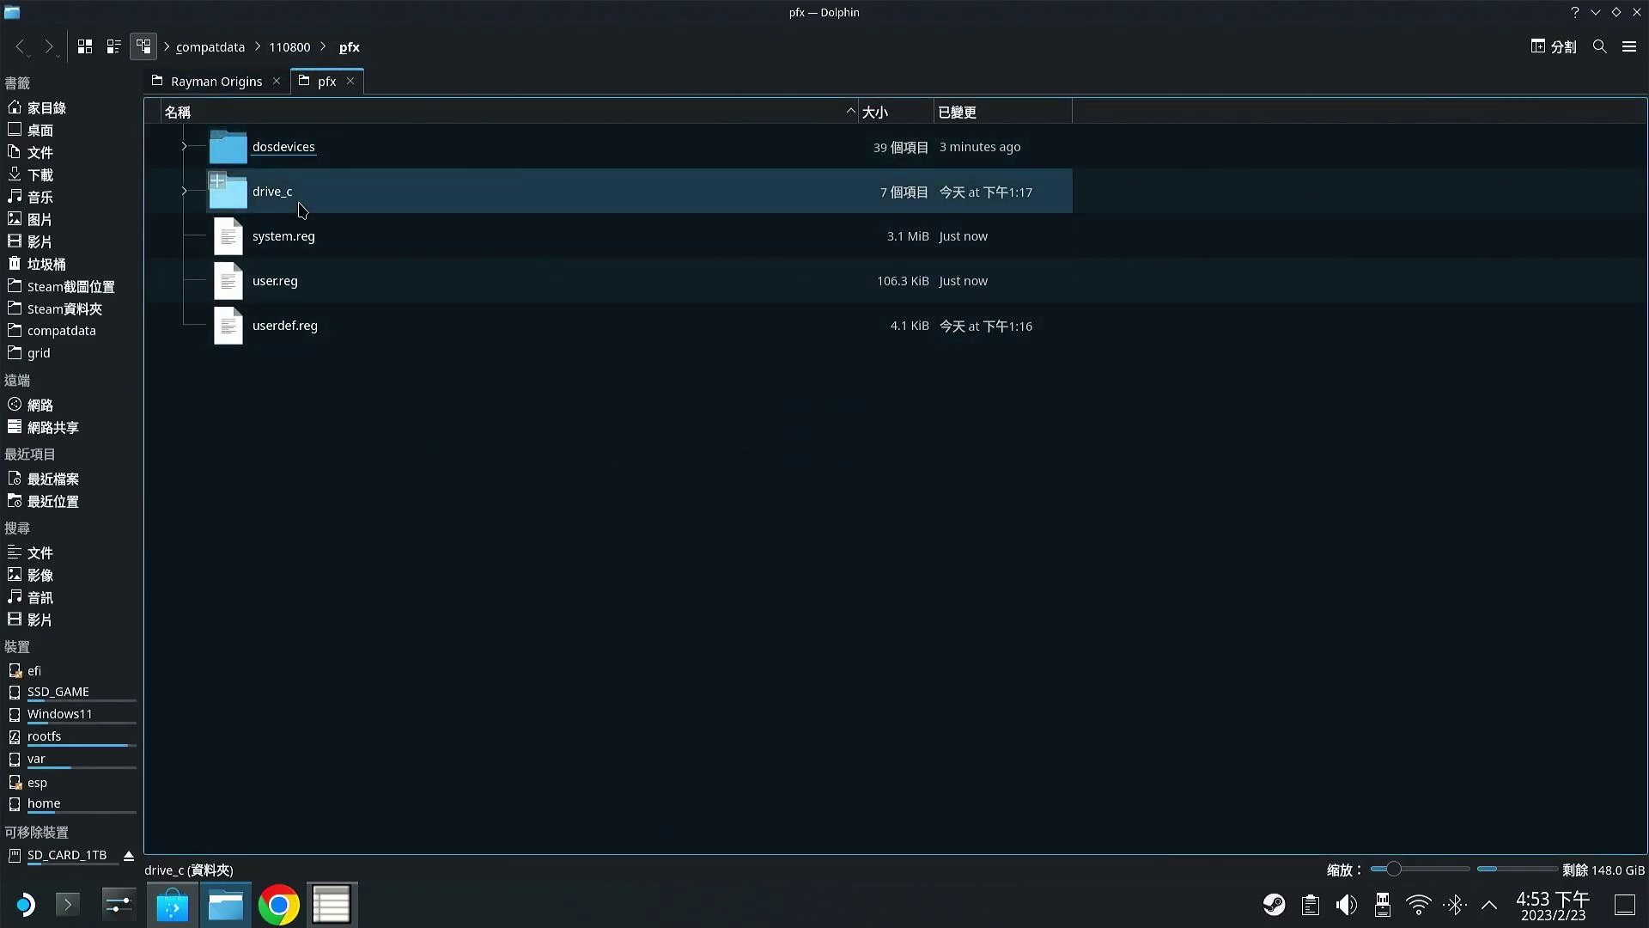
double_click(302, 209)
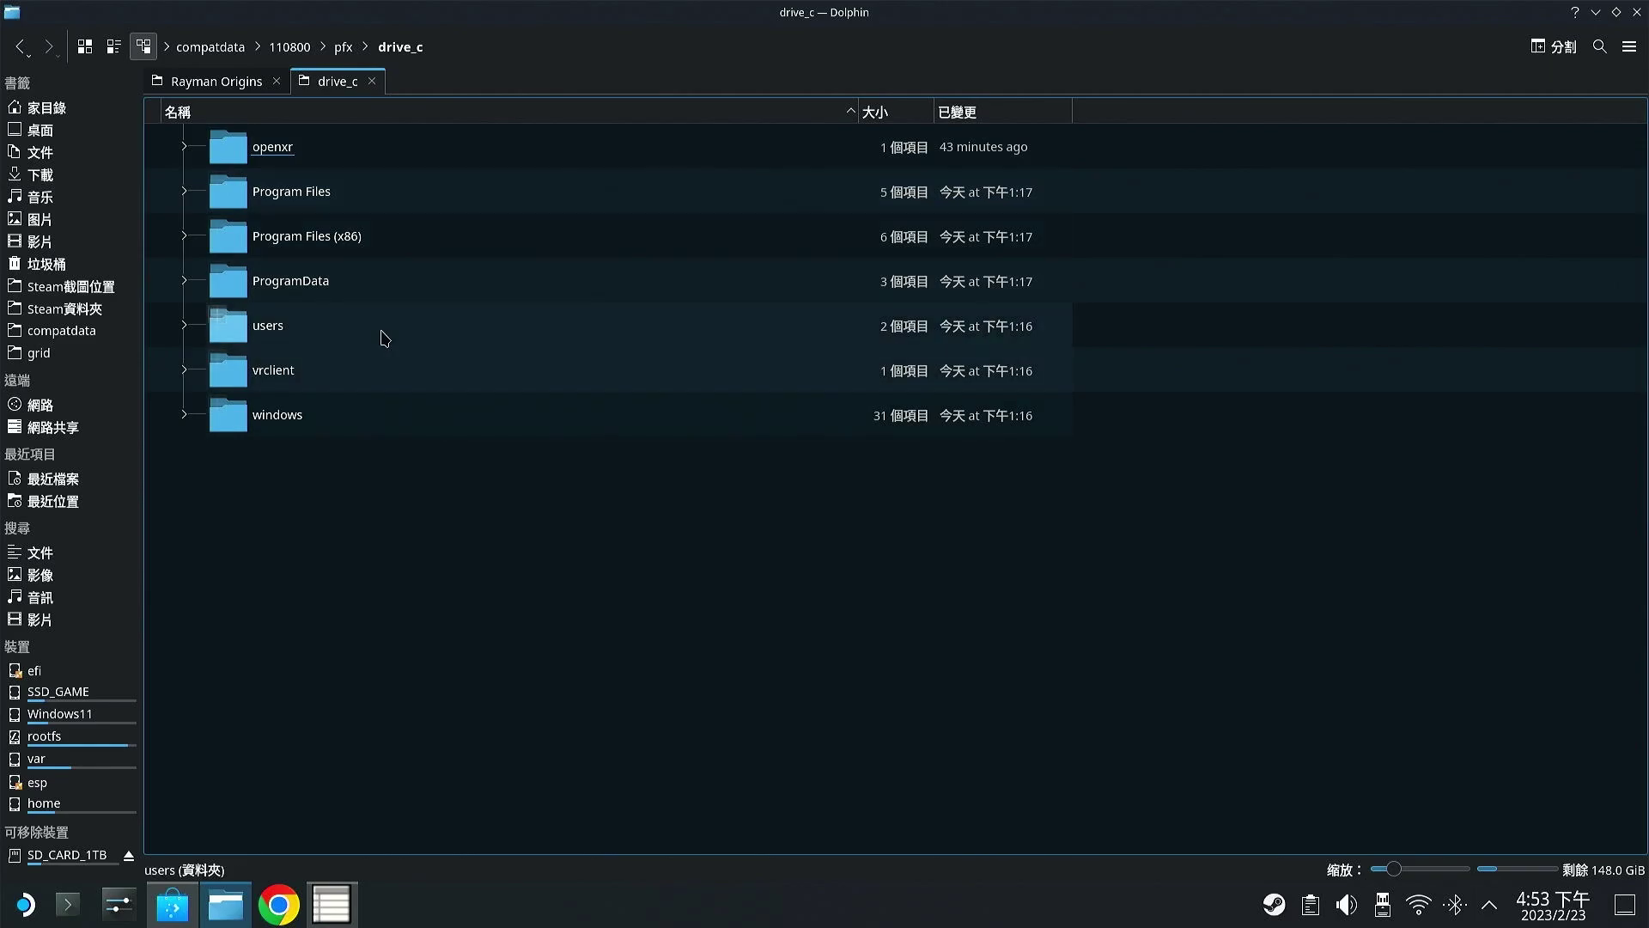
left_click(1637, 14)
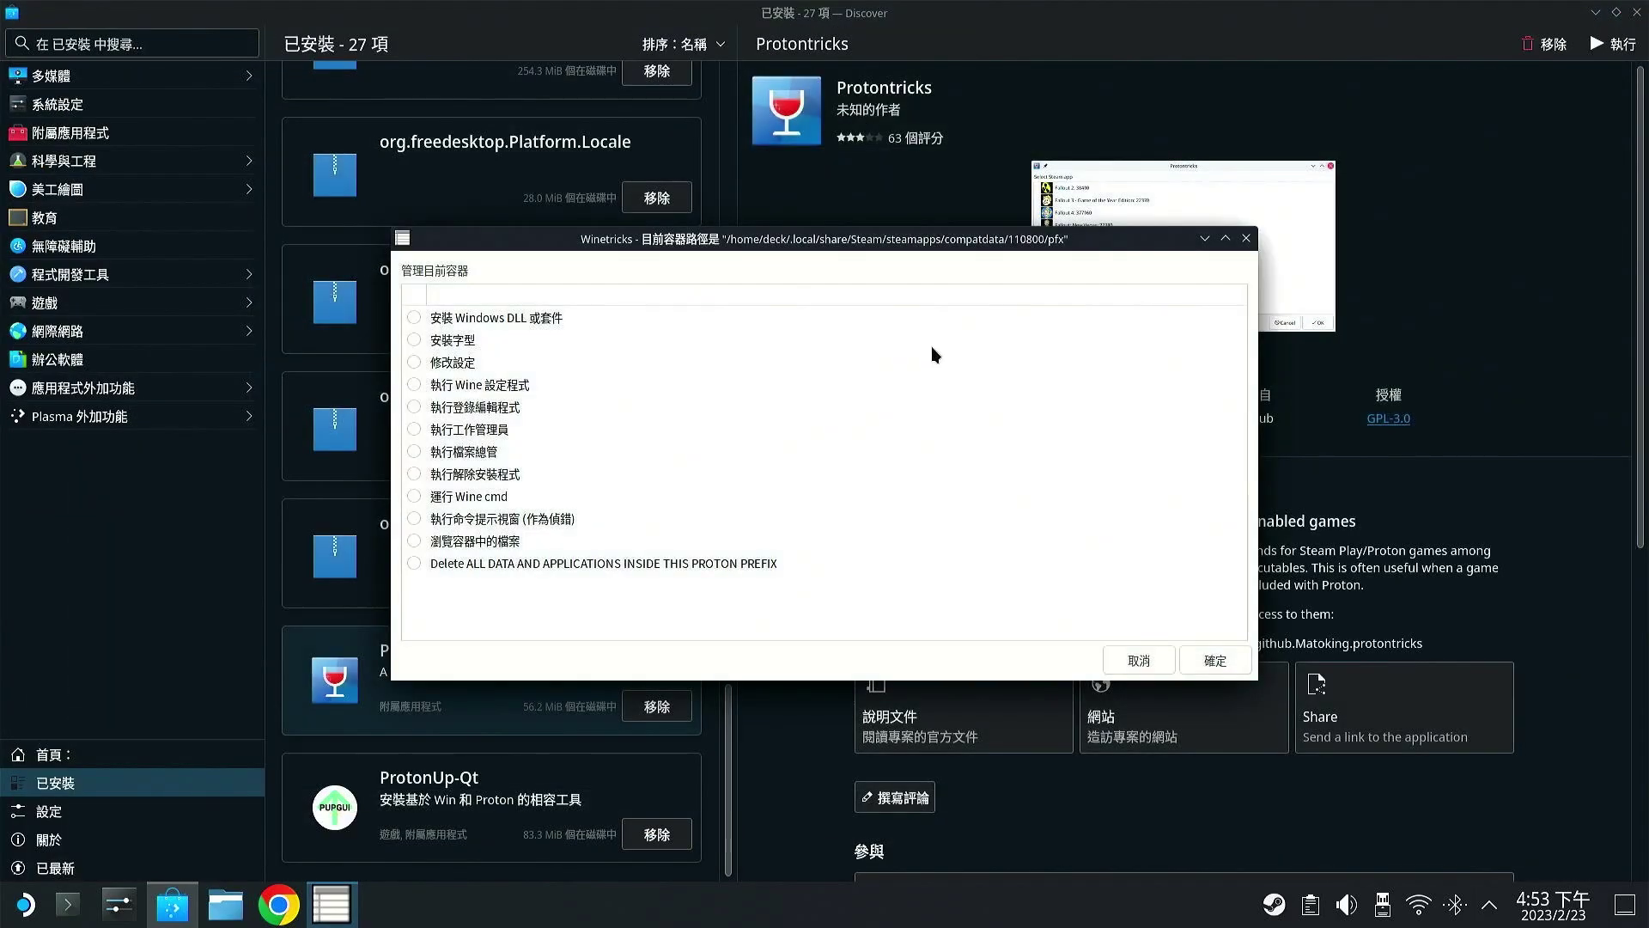
Look through the list of installable fonts for the prefix and leave it without installing any
left_click(416, 342)
left_click(1213, 660)
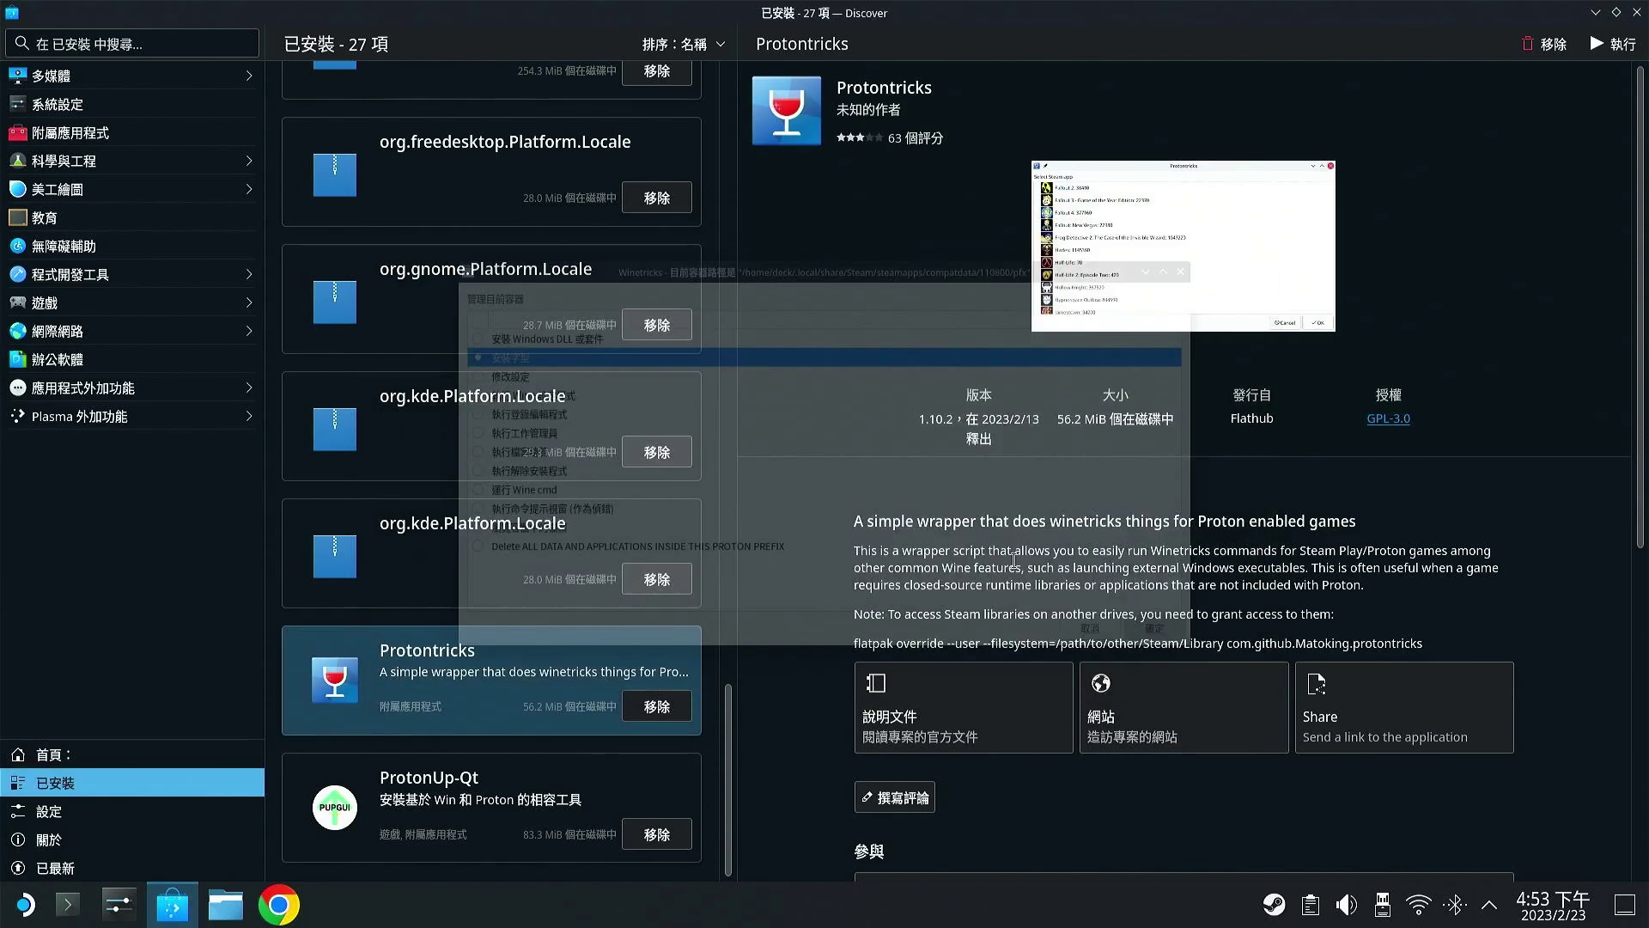
scroll(688, 515, "down", 4)
scroll(722, 550, "down", 5)
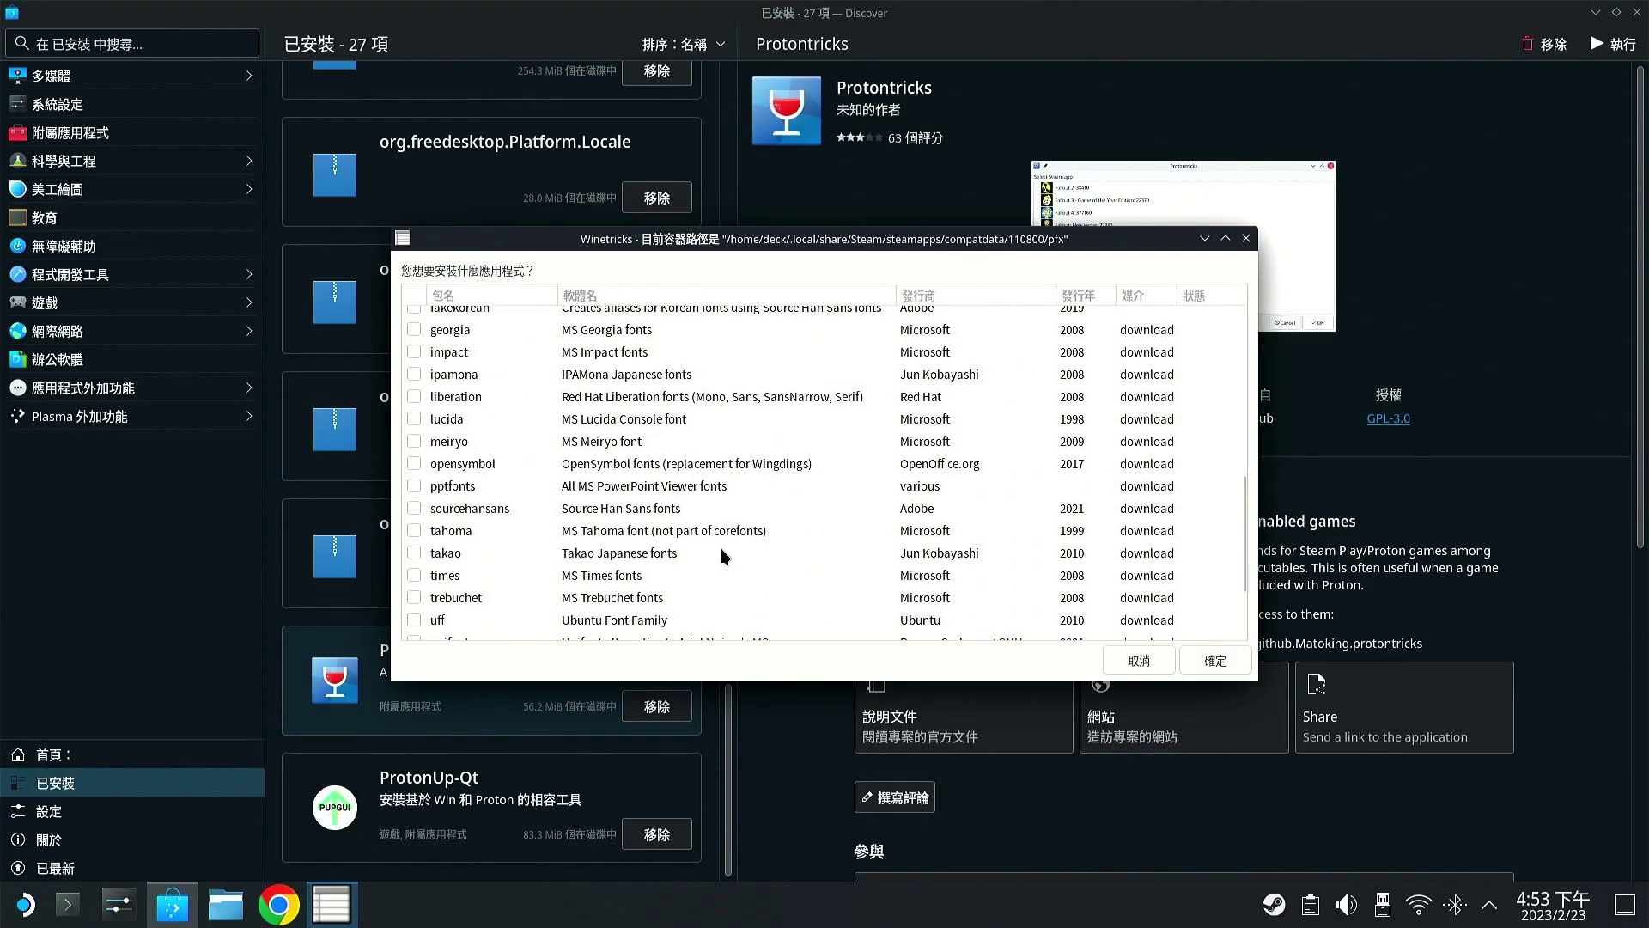
left_click(1139, 660)
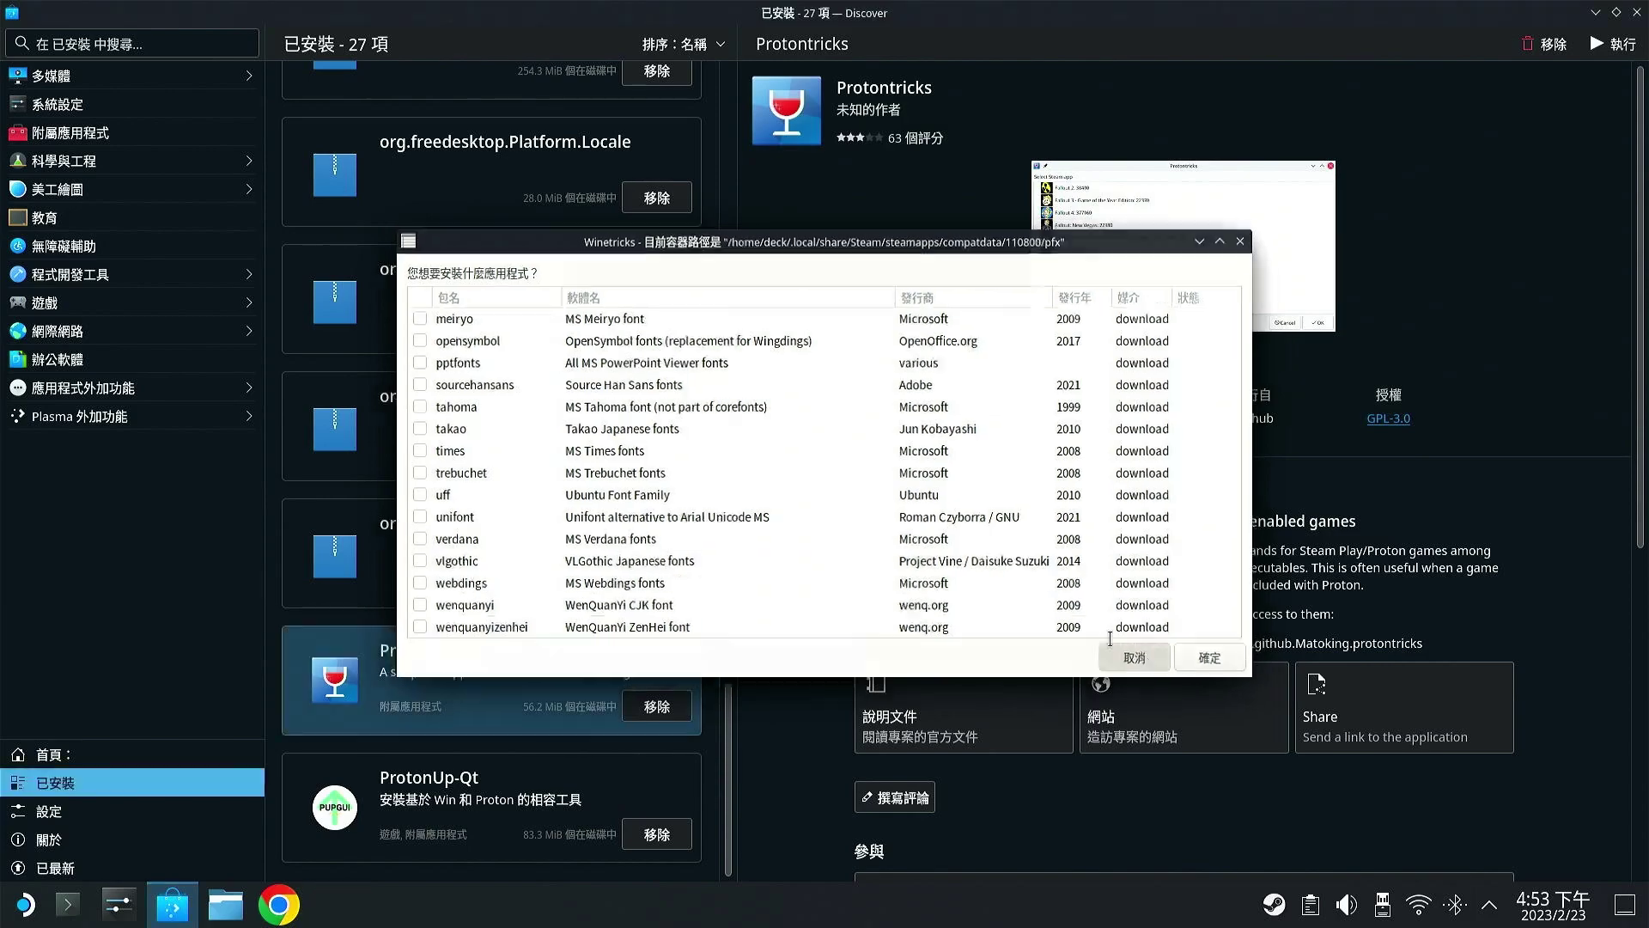
Open the Wine configuration program for the L.A. Noire prefix
left_click(485, 391)
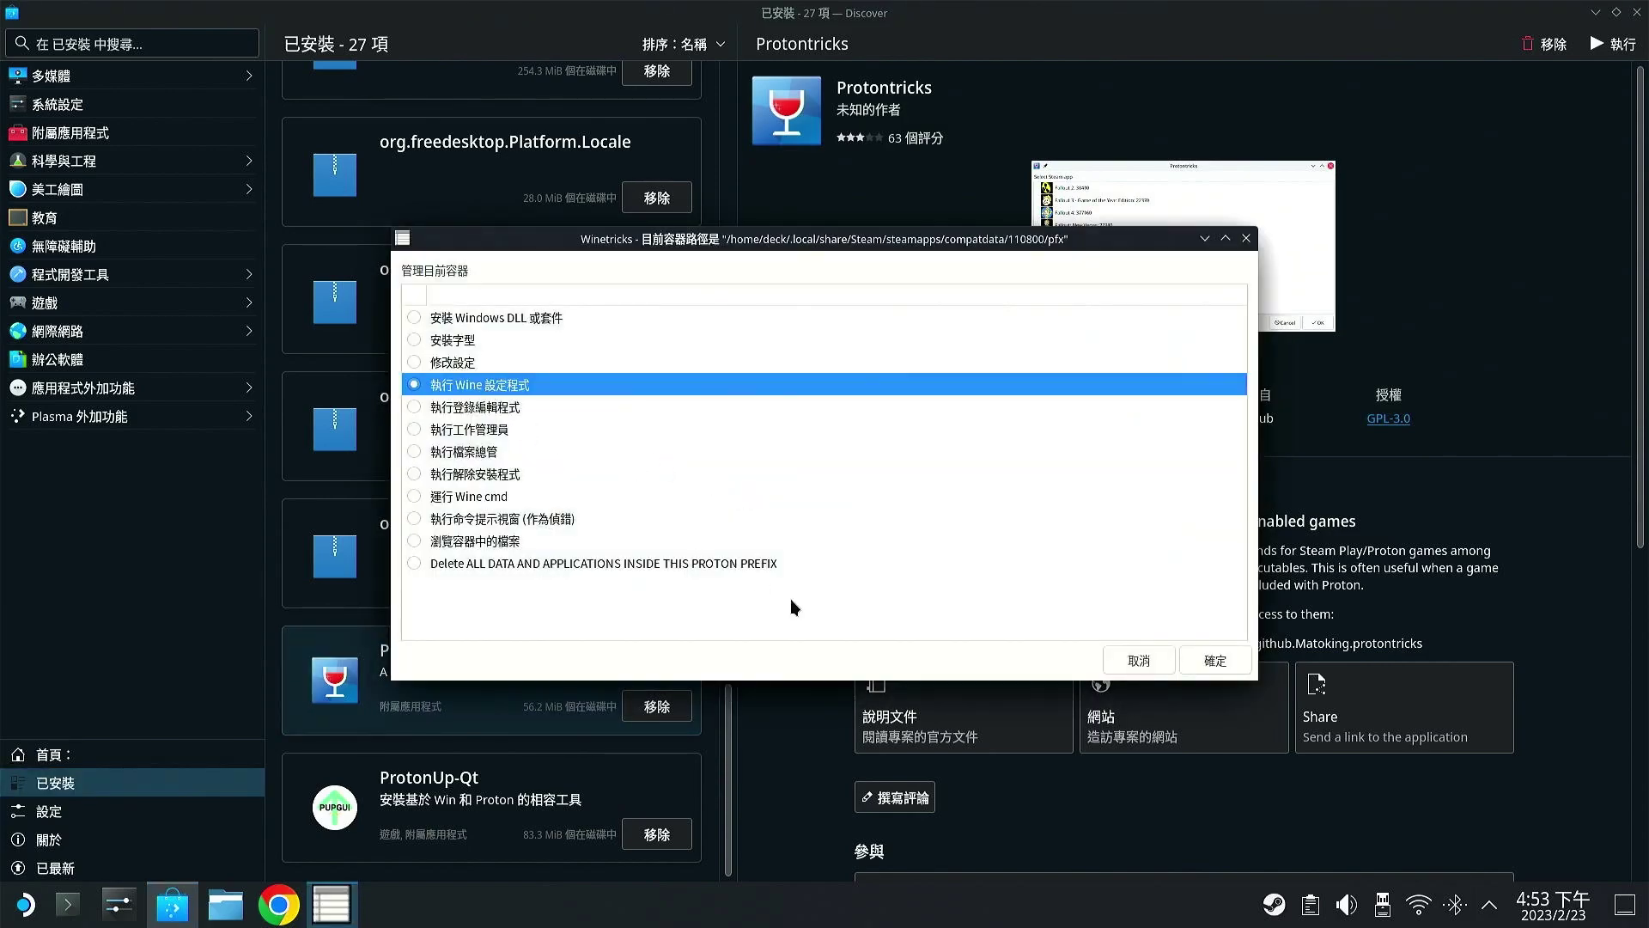
left_click(1213, 661)
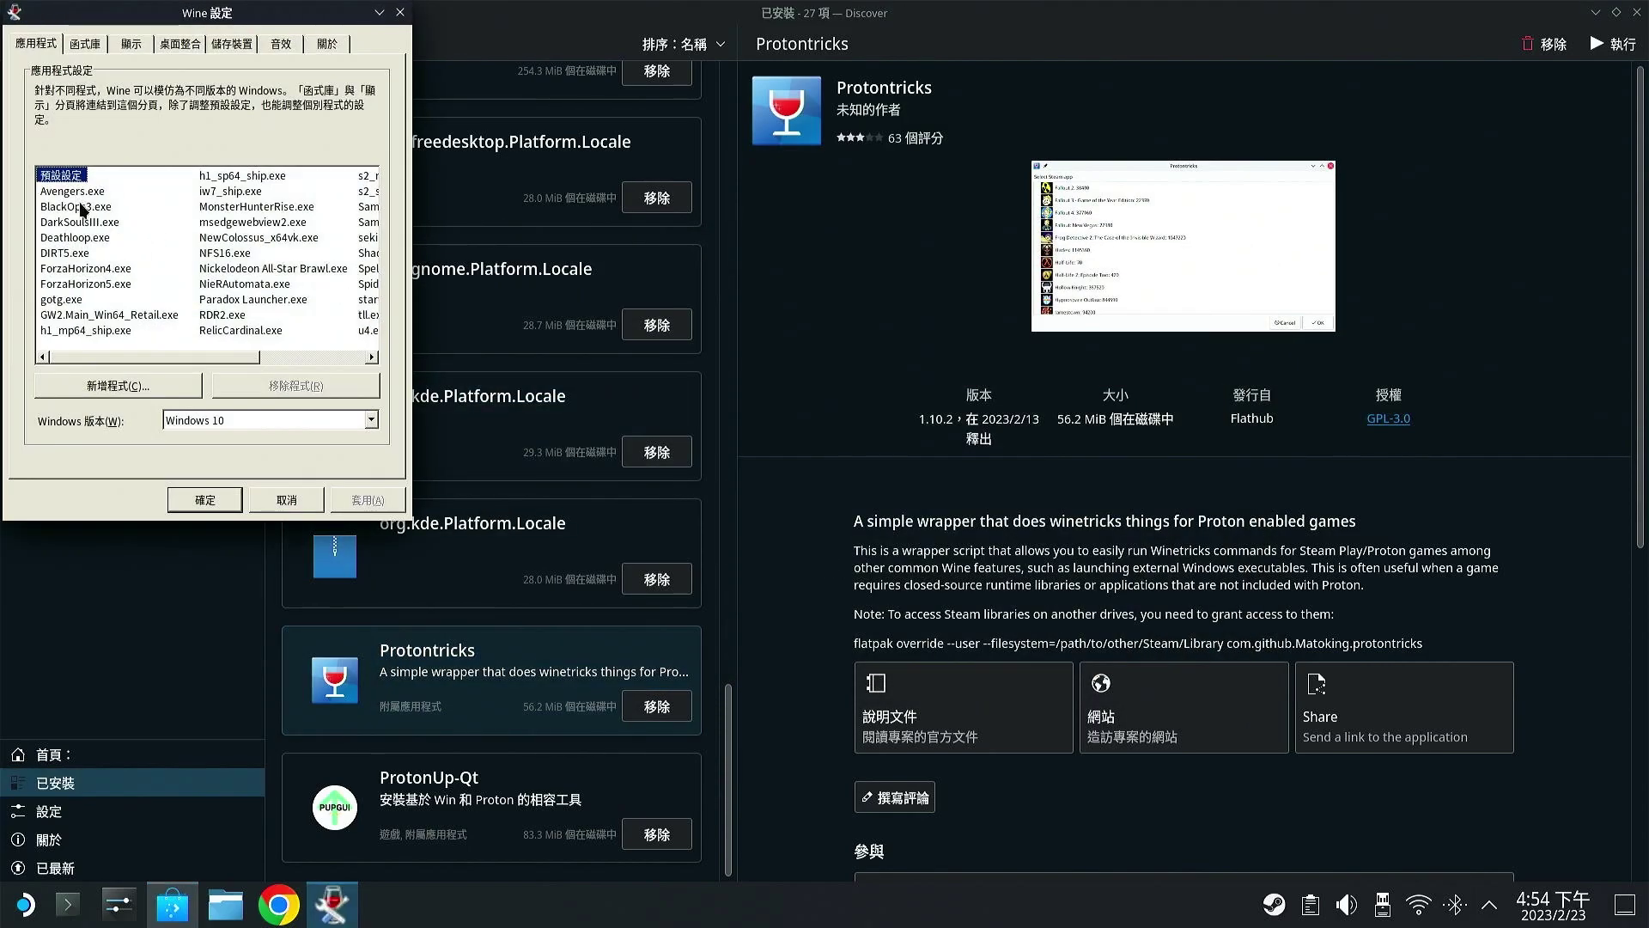